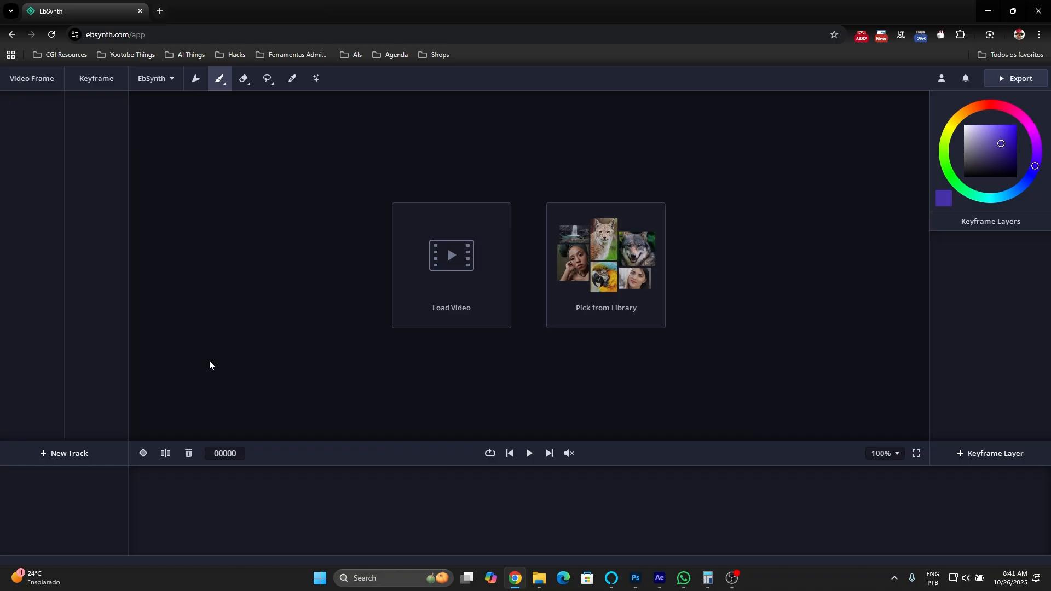
Load the video of the woman in the gym and move the playhead to frame 141.
left_click(458, 272)
double_click(402, 104)
left_click_drag(173, 474, 465, 538)
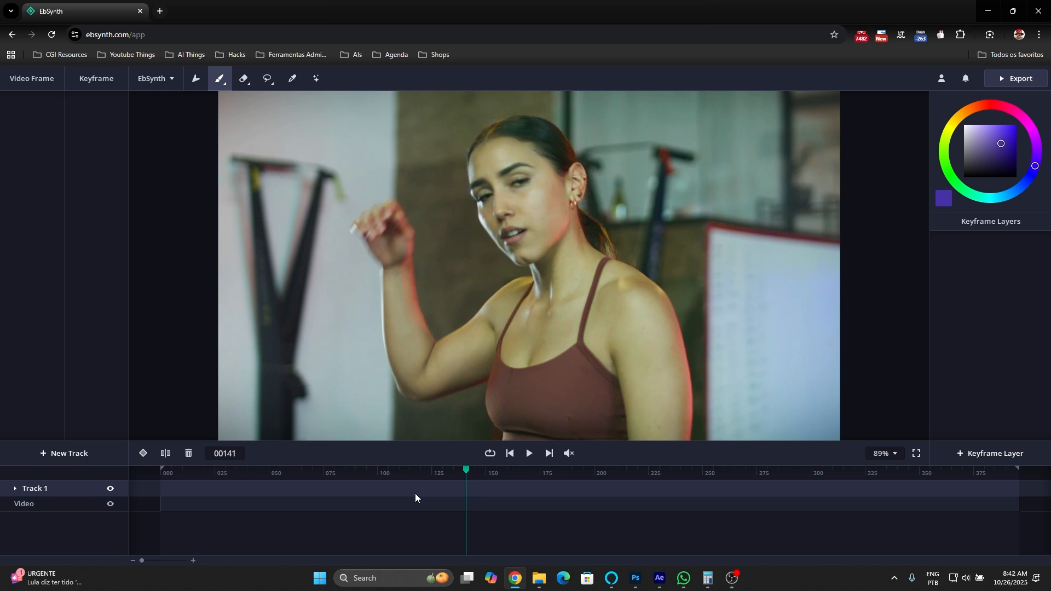
Import the tribal2 tattoo image as a keyframe layer at frame 141.
left_click(155, 78)
left_click(148, 168)
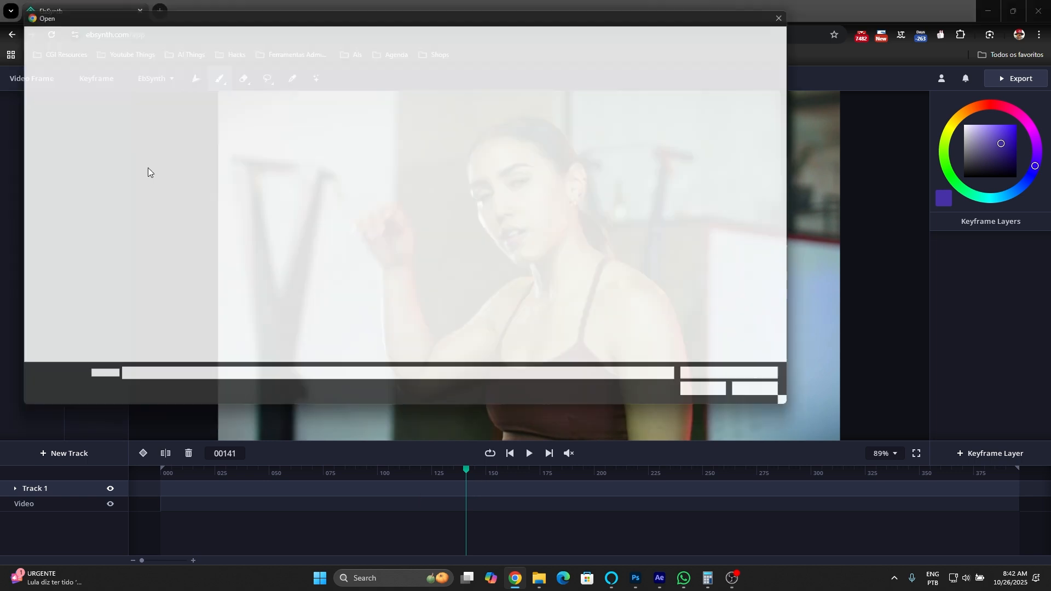
double_click(205, 95)
Scale, rotate and position the tribal2 tattoo on the woman's upper arm, and play the video to preview the tracking.
left_click_drag(451, 130, 611, 316)
left_click_drag(595, 384, 641, 373)
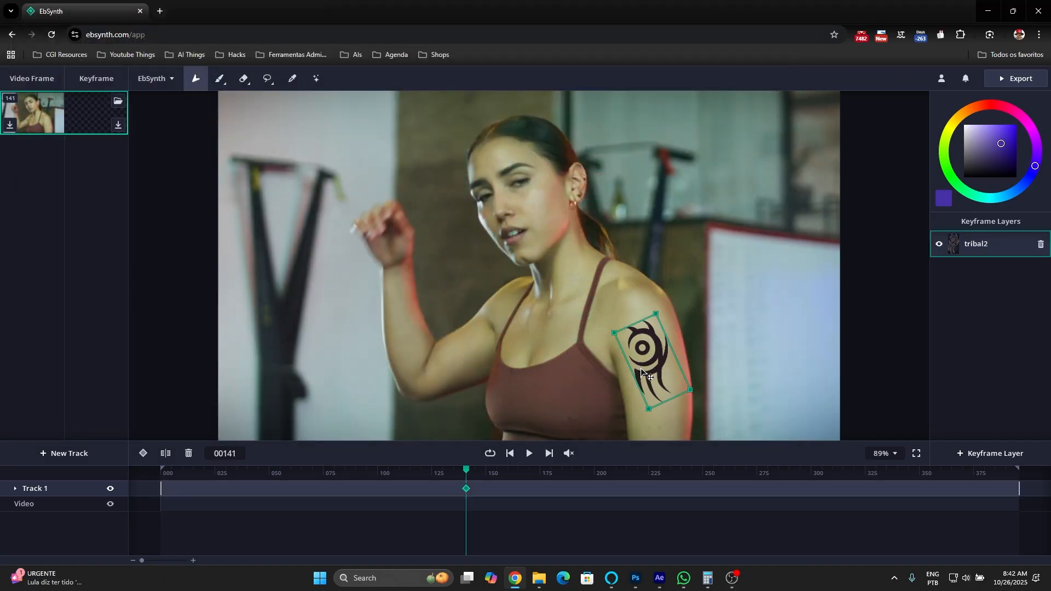
left_click_drag(702, 393, 688, 392)
left_click_drag(668, 316, 668, 332)
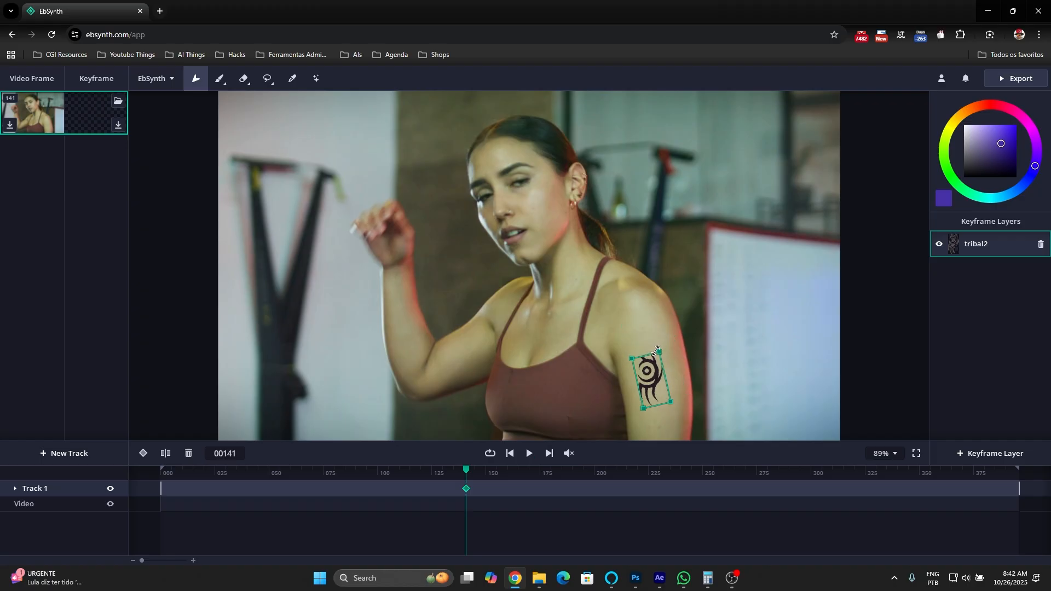
left_click_drag(690, 394, 689, 396)
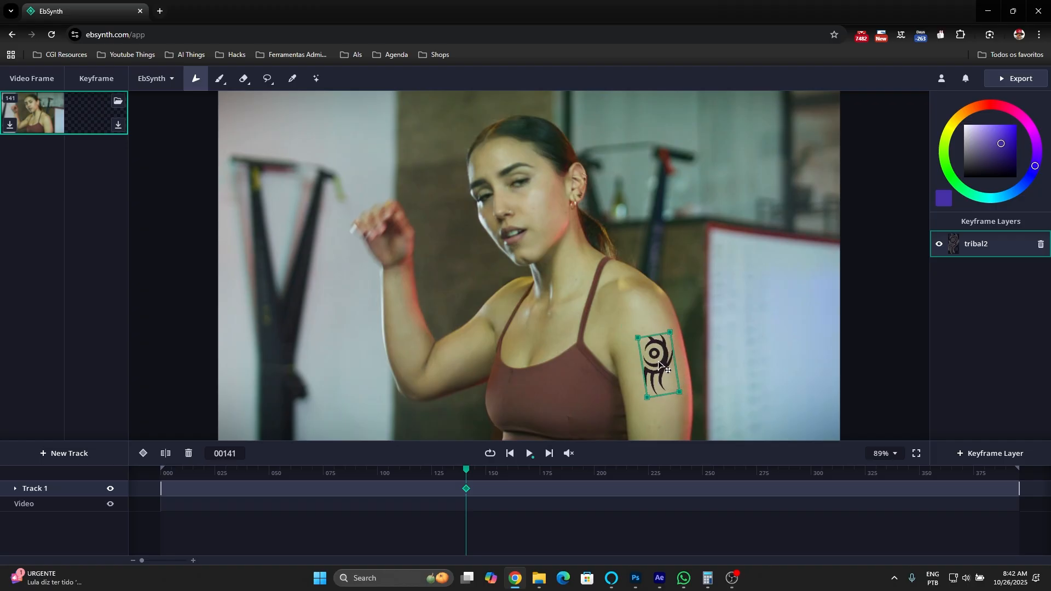
left_click_drag(658, 363, 656, 359)
left_click(529, 454)
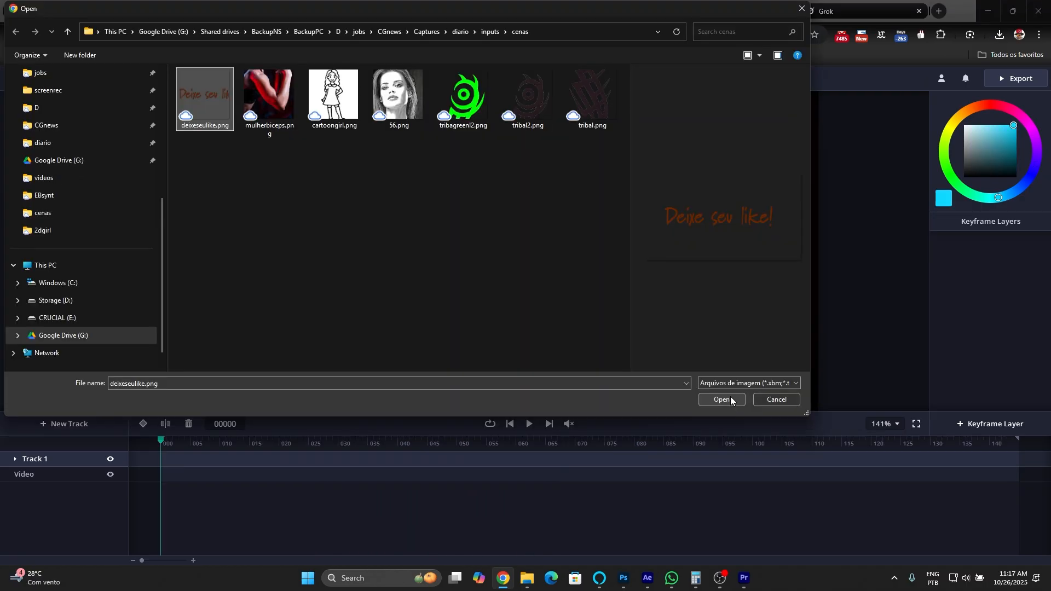
Place deixeseulike.png along the flexed arm as a keyframe at frame 0 and set its track's blend mode to Screen.
left_click(717, 400)
left_click_drag(781, 298, 520, 224)
left_click(15, 459)
left_click(104, 475)
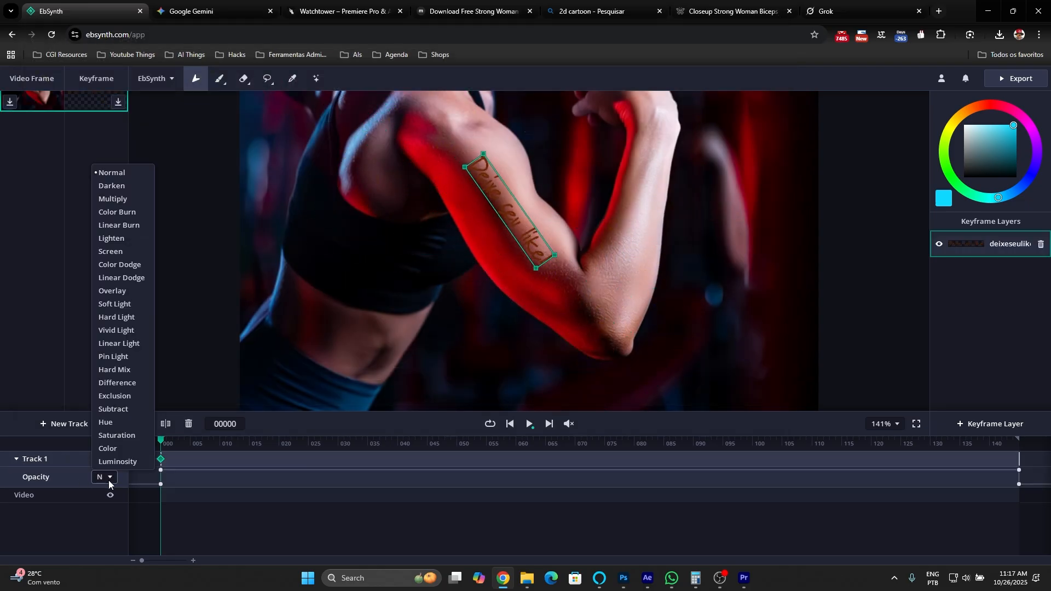
left_click(113, 251)
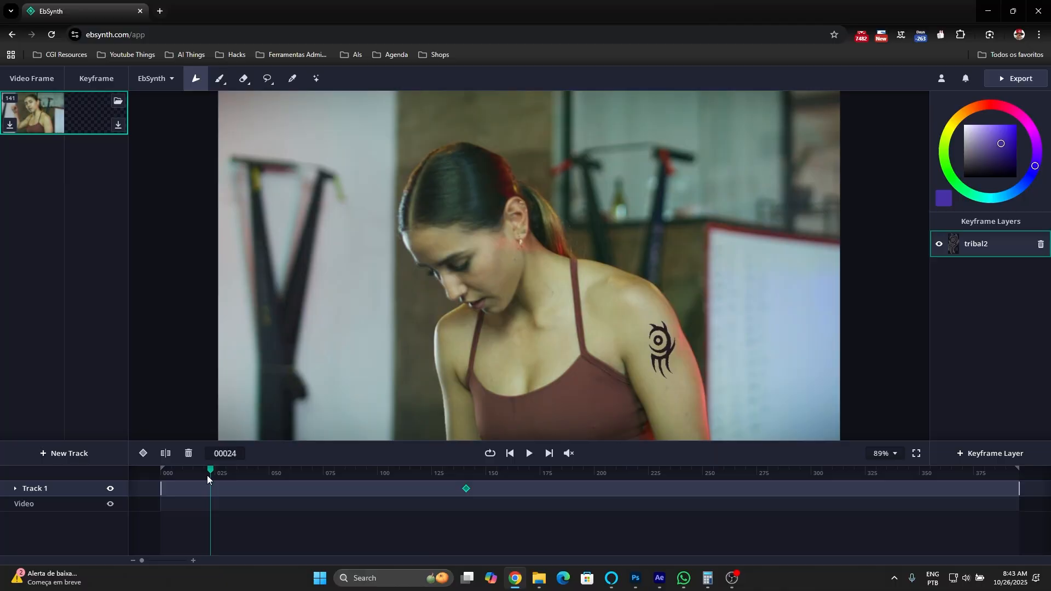
Set the blend mode of the tribal tattoo's Track 1 to Pin Light and return the playhead to frame 141.
left_click_drag(207, 475, 278, 474)
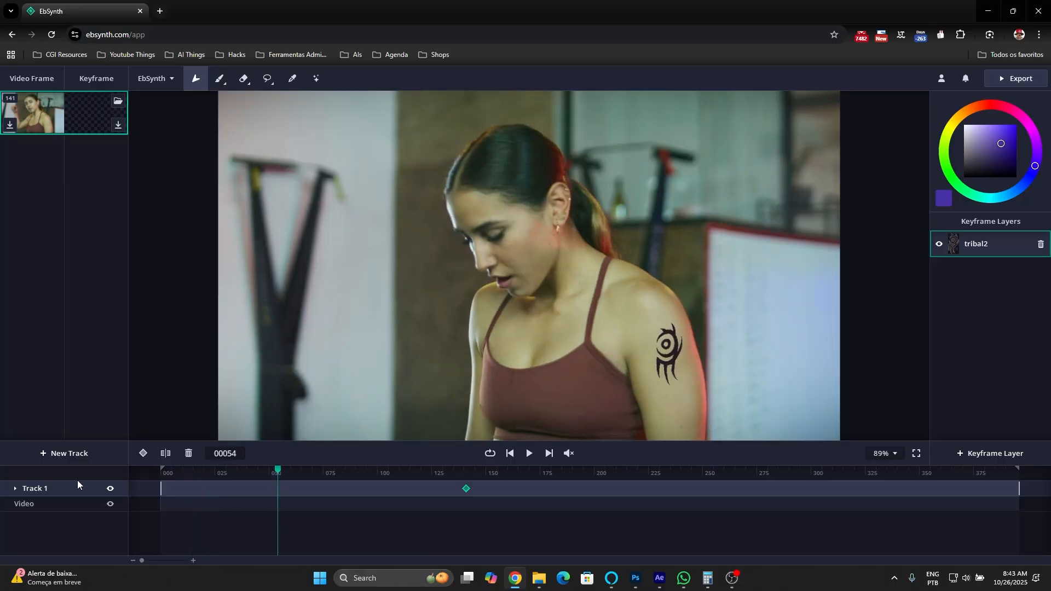
left_click(16, 488)
left_click(104, 506)
left_click(113, 386)
left_click_drag(524, 515, 465, 497)
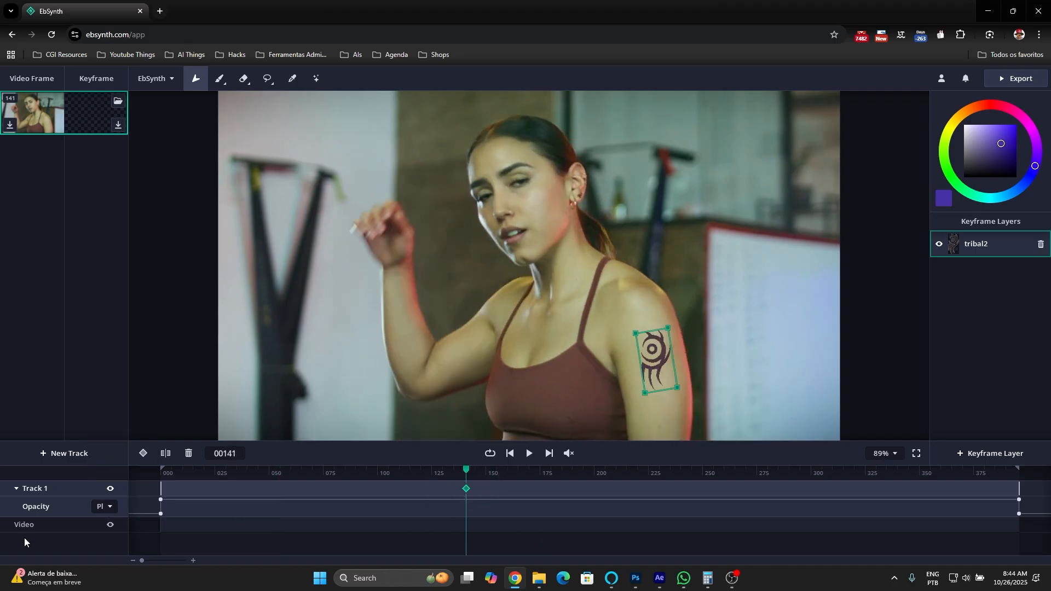
Switch to Photoshop and set the foreground colour to bright green 00ff06.
key("alt+Tab")
left_click(74, 8)
mouse_move(97, 5)
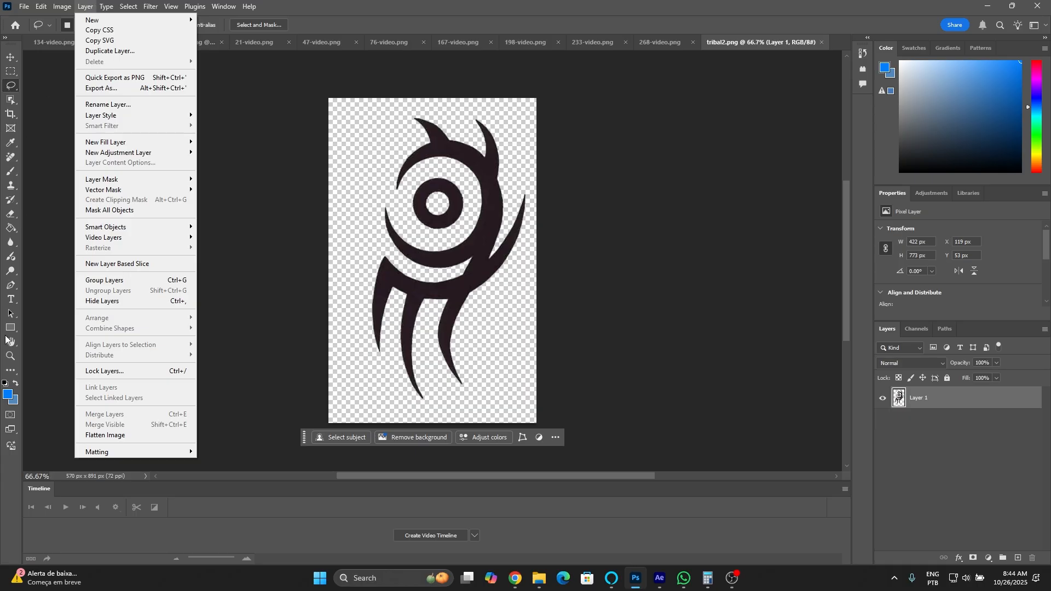
left_click(8, 394)
left_click(350, 408)
left_click_drag(336, 392, 402, 271)
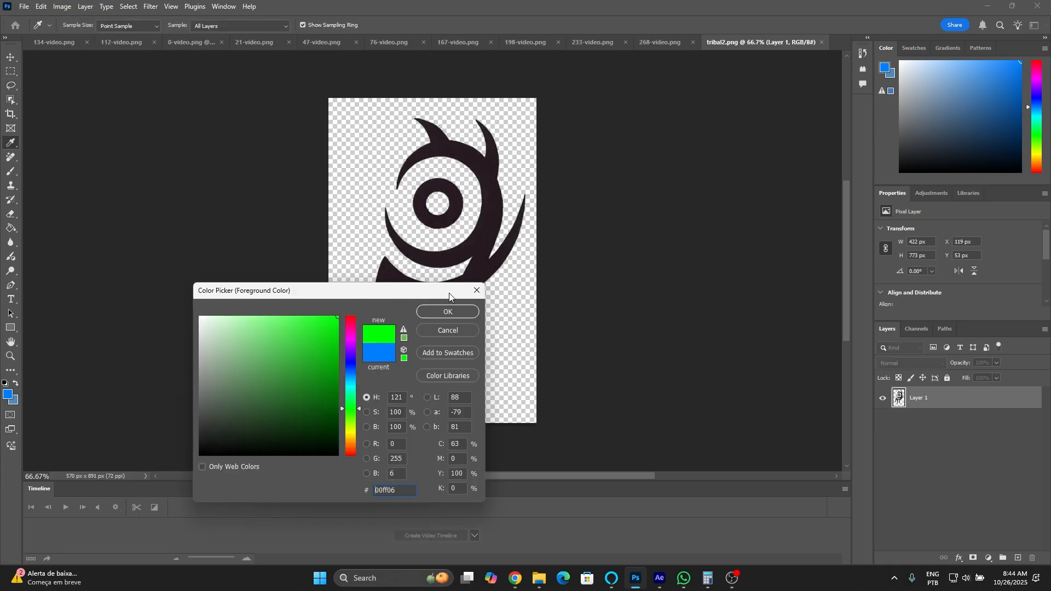
left_click(448, 312)
Fill the tribal tattoo with the green foreground colour using the Paint Bucket, and export it as tribagreenl2.png.
key("l")
left_click(11, 227)
left_click(404, 290)
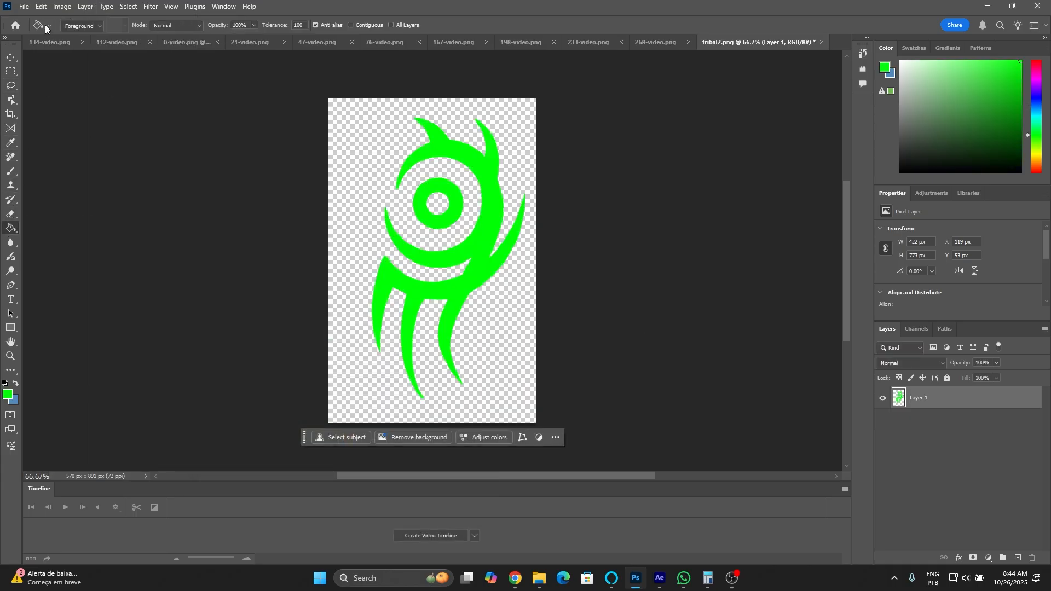
left_click(25, 6)
mouse_move(82, 199)
left_click(199, 198)
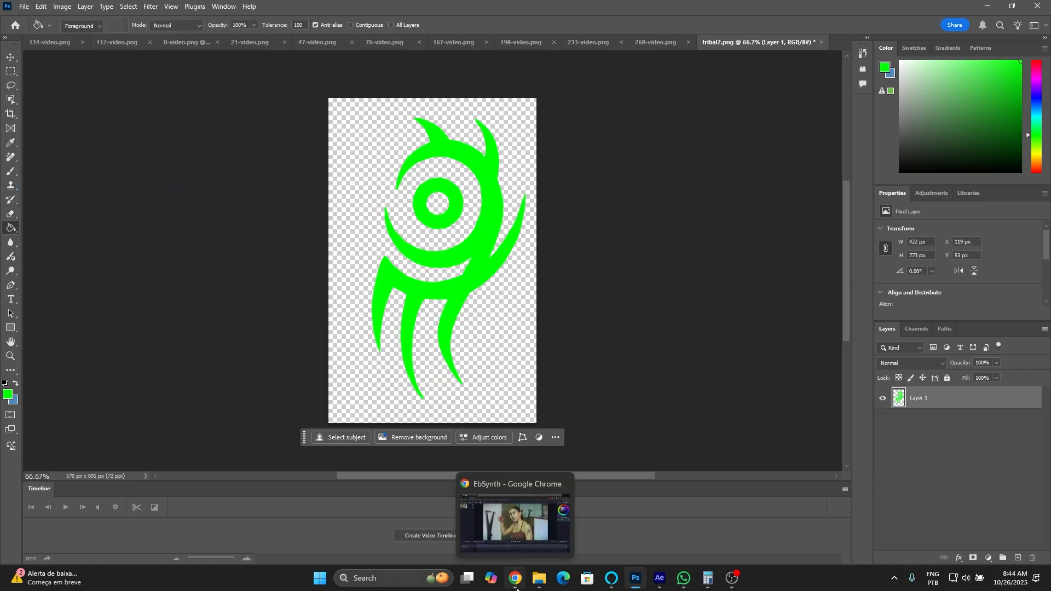
Switch back to EbSynth, delete Track 1 with the dark tattoo and add a new empty track.
left_click(514, 578)
right_click(42, 488)
left_click(71, 544)
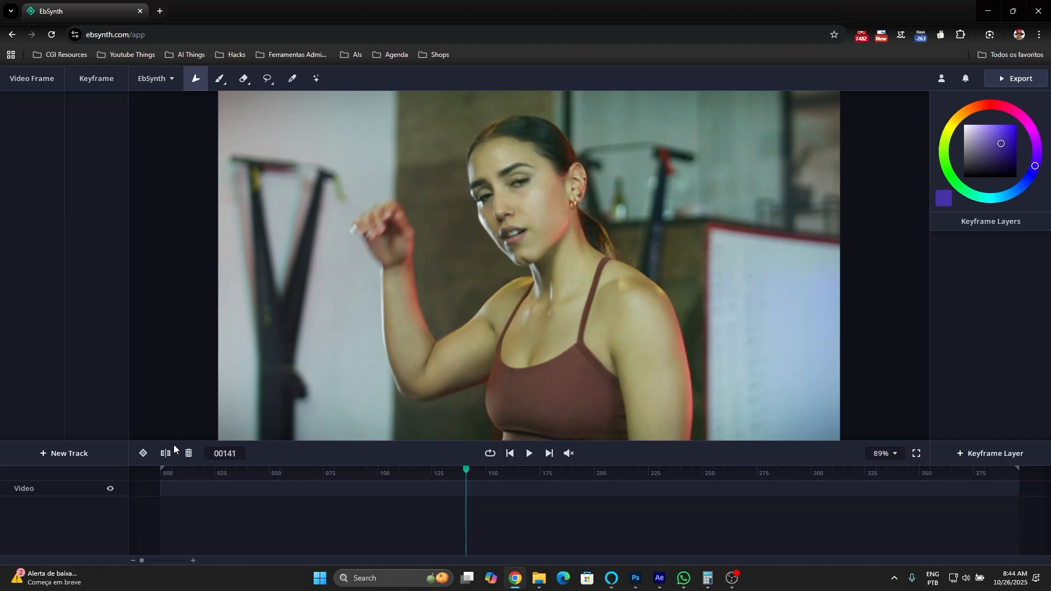
left_click(63, 453)
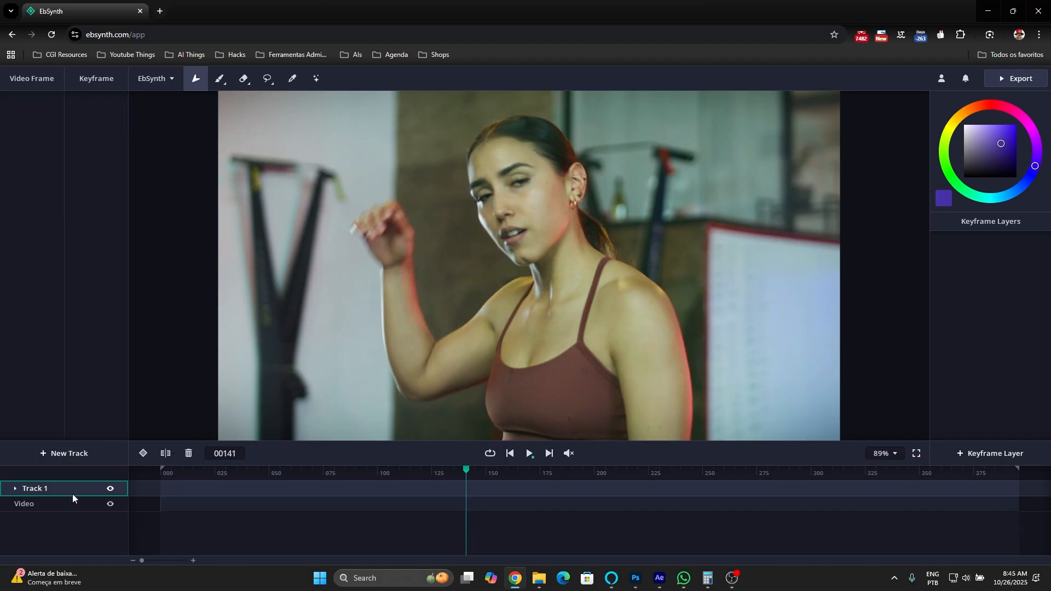
Import tribagreenl2.png as a keyframe layer at frame 141 on the empty track.
left_click(160, 79)
left_click(162, 168)
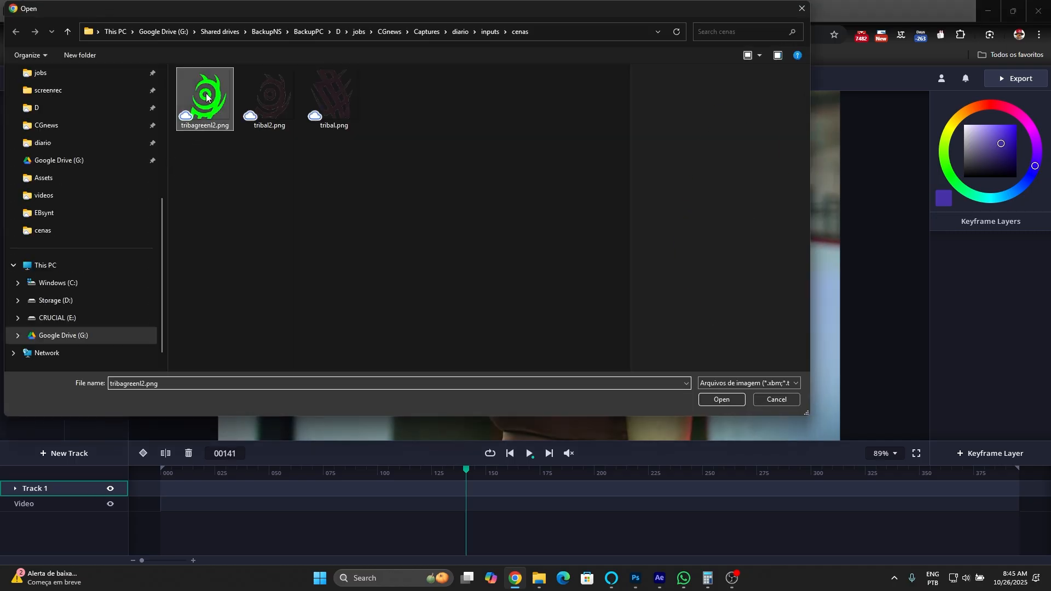
double_click(207, 97)
Scale, rotate and position the green tattoo on the woman's upper arm, and play the video to preview the tracking.
left_click_drag(547, 250, 590, 330)
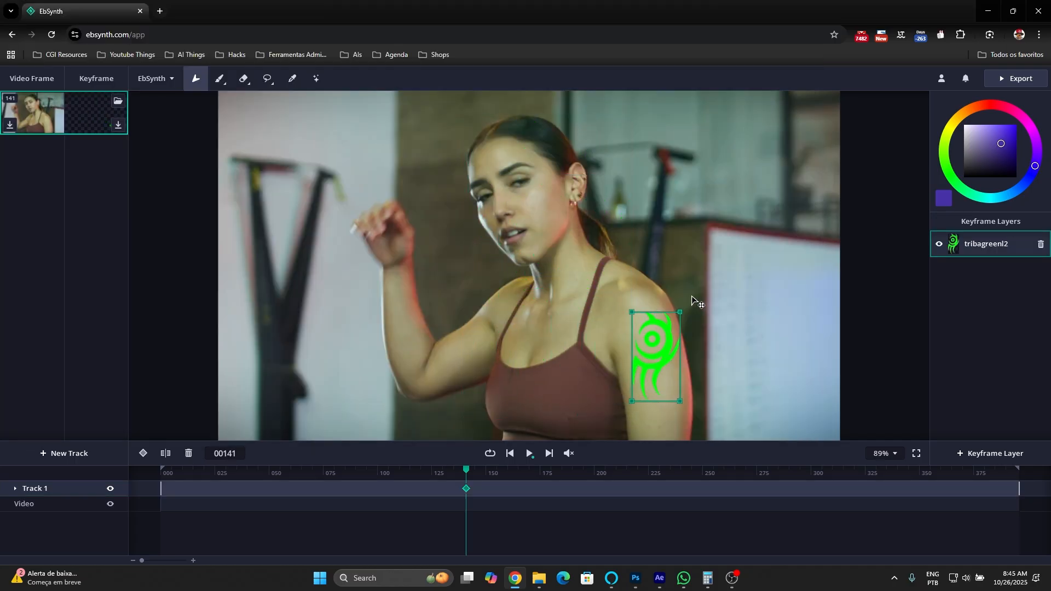
left_click_drag(681, 301, 674, 298)
left_click_drag(620, 318, 642, 342)
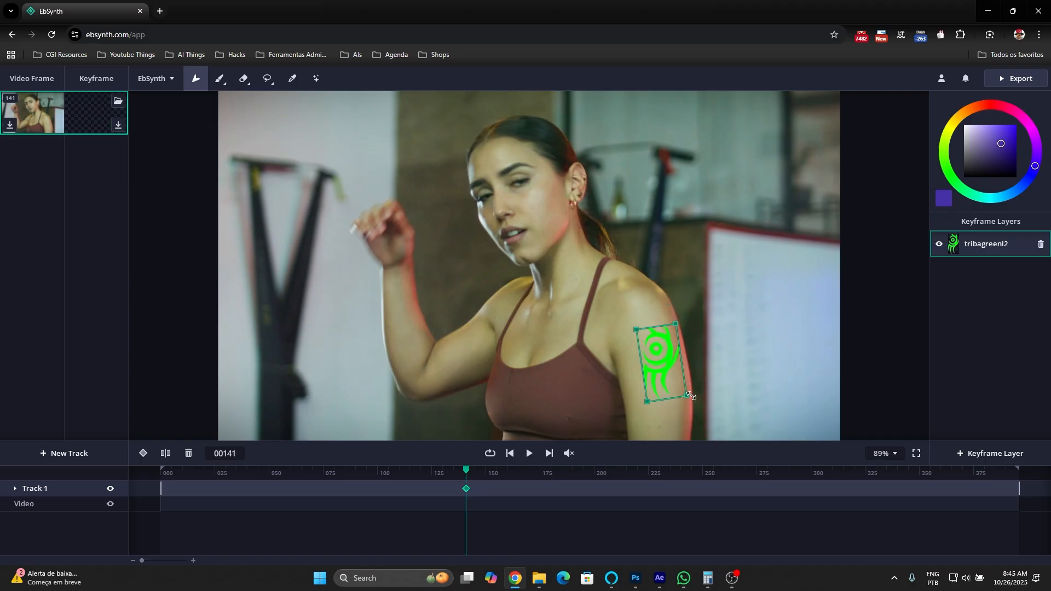
left_click(529, 453)
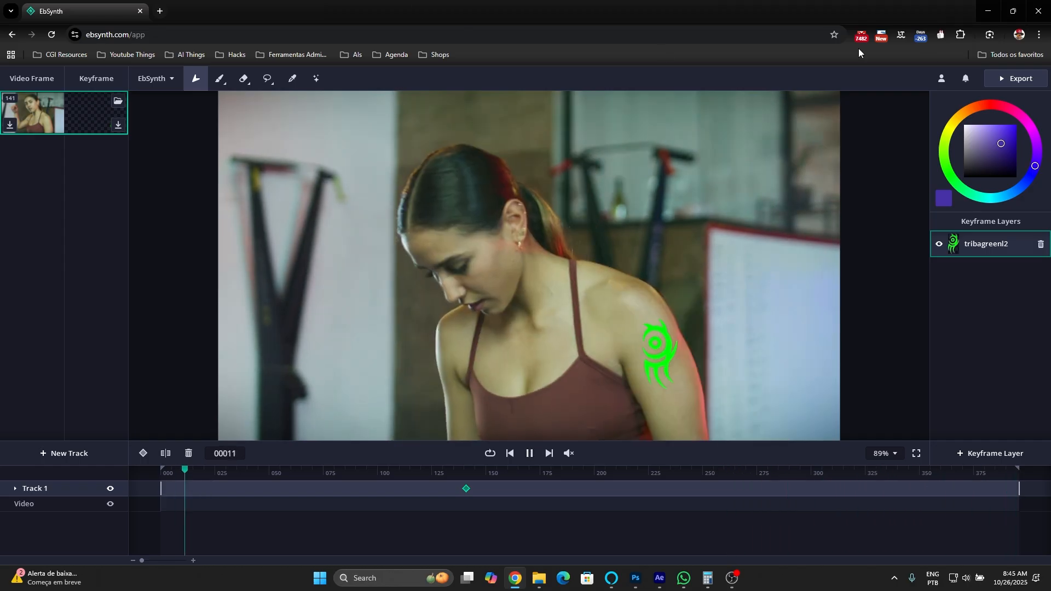
Export the project as an MP4 video at Original (1280x720) quality and save it as greentatooexport.mp4.
left_click(1016, 78)
left_click(511, 231)
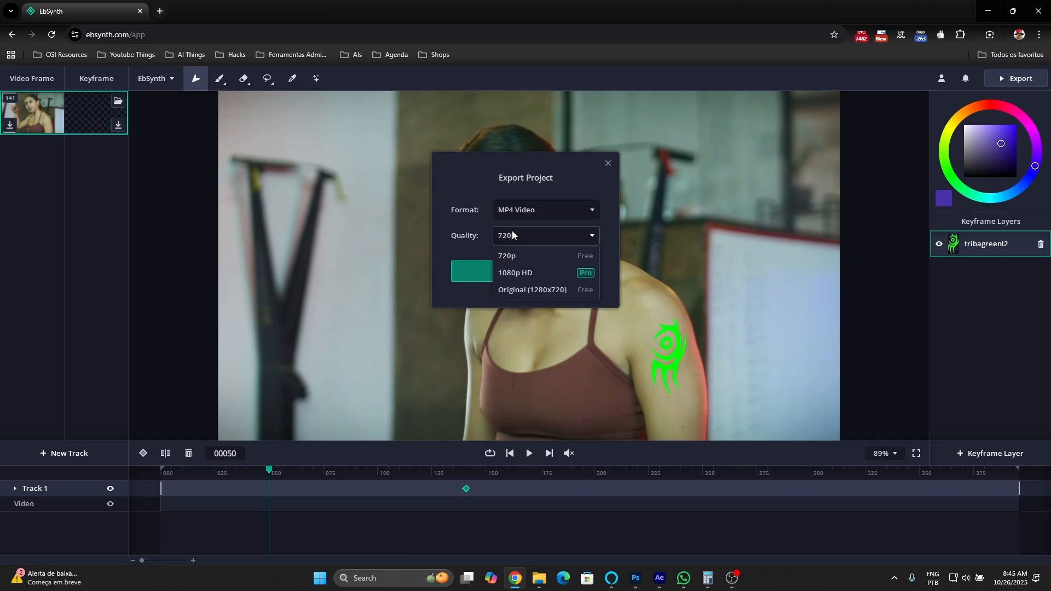
left_click(530, 290)
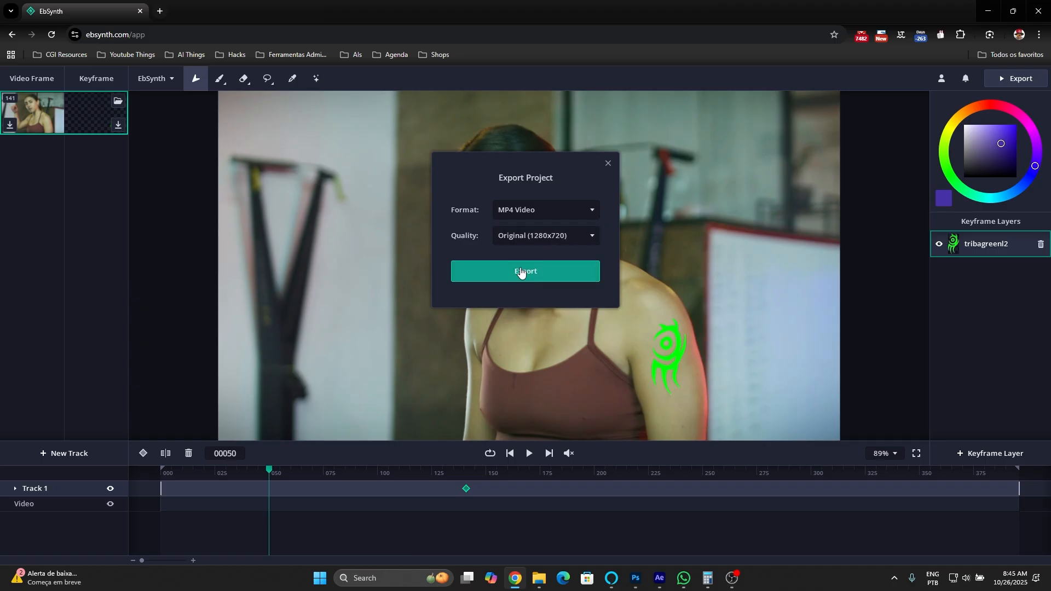
left_click(514, 273)
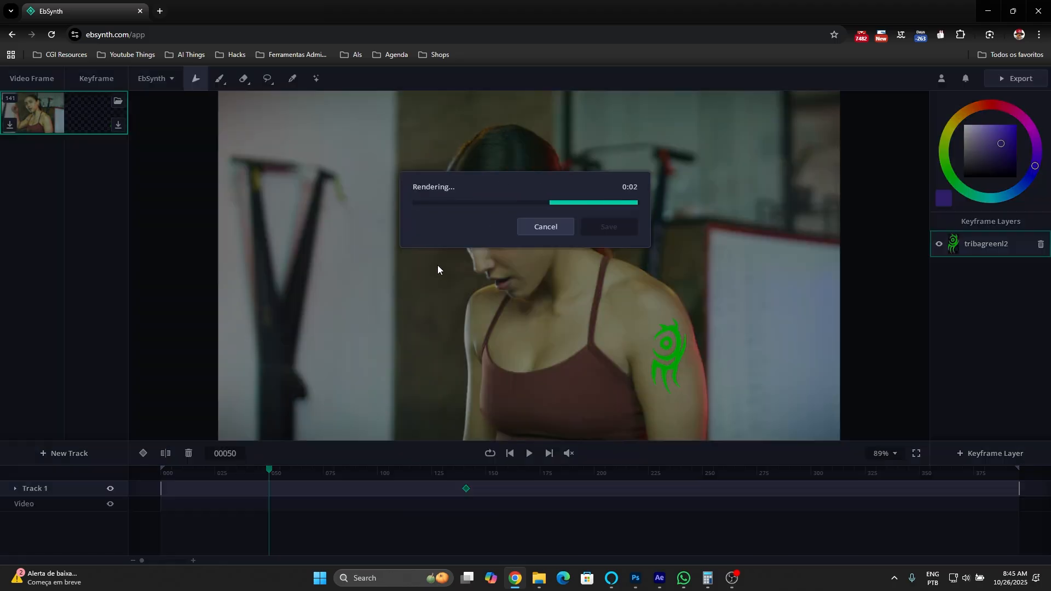
left_click(601, 222)
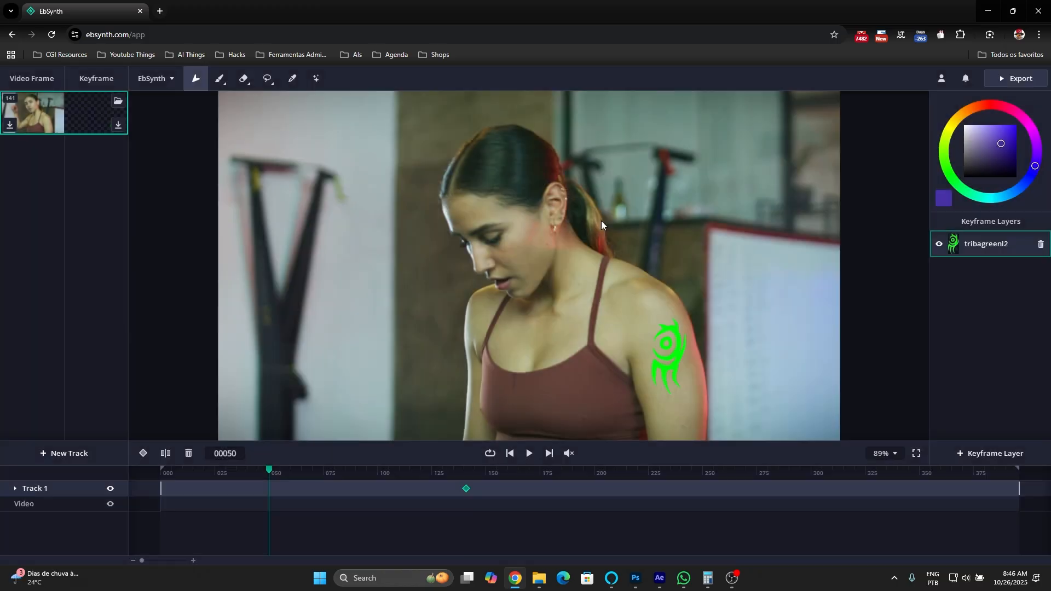
key("Return")
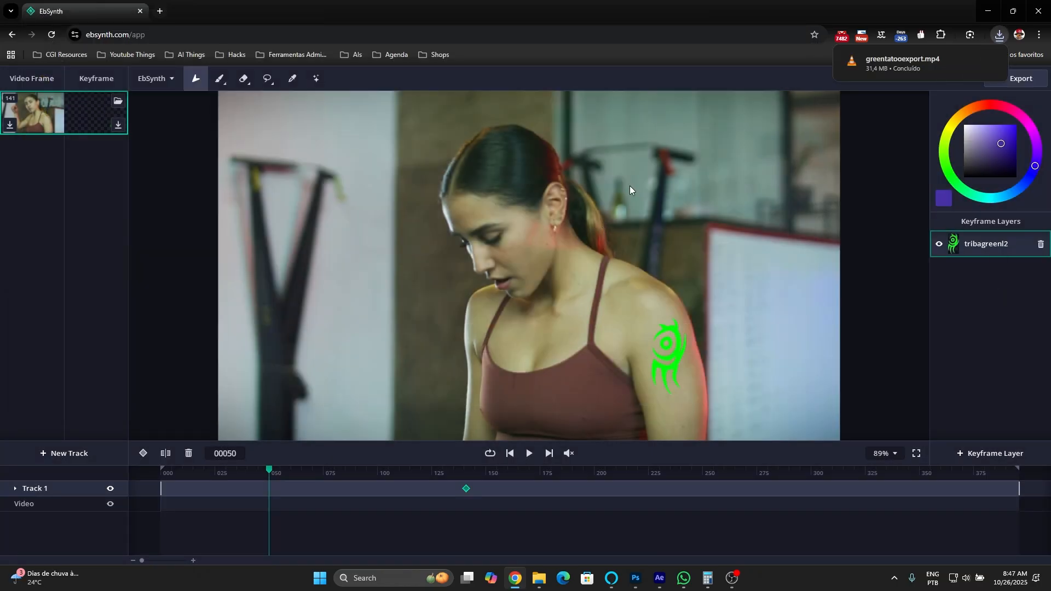
Switch to After Effects and import greentatooexport.mp4 into the project.
left_click(659, 578)
double_click(88, 187)
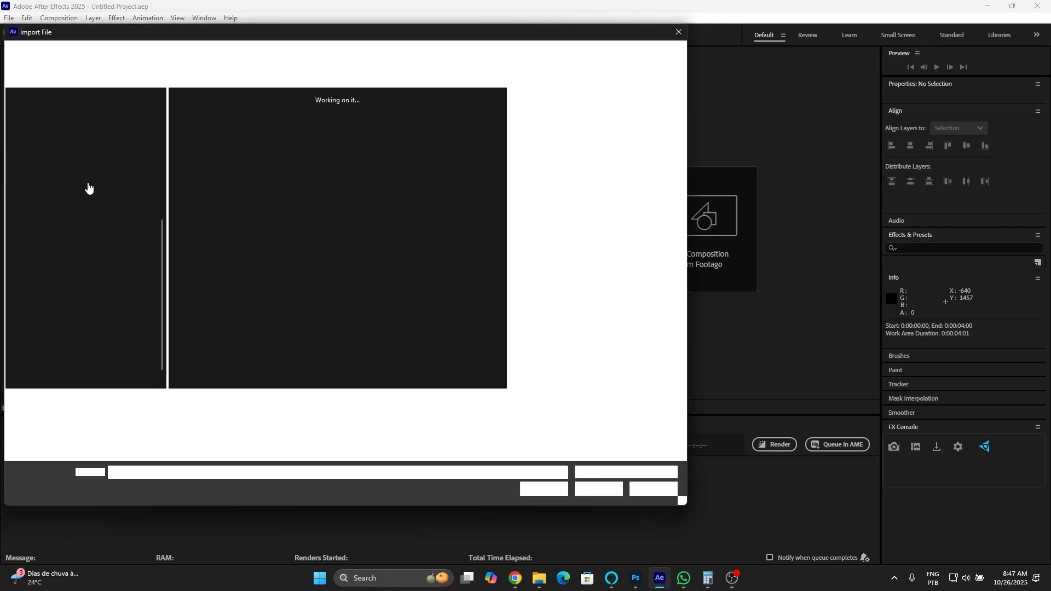
left_click(205, 135)
double_click(205, 135)
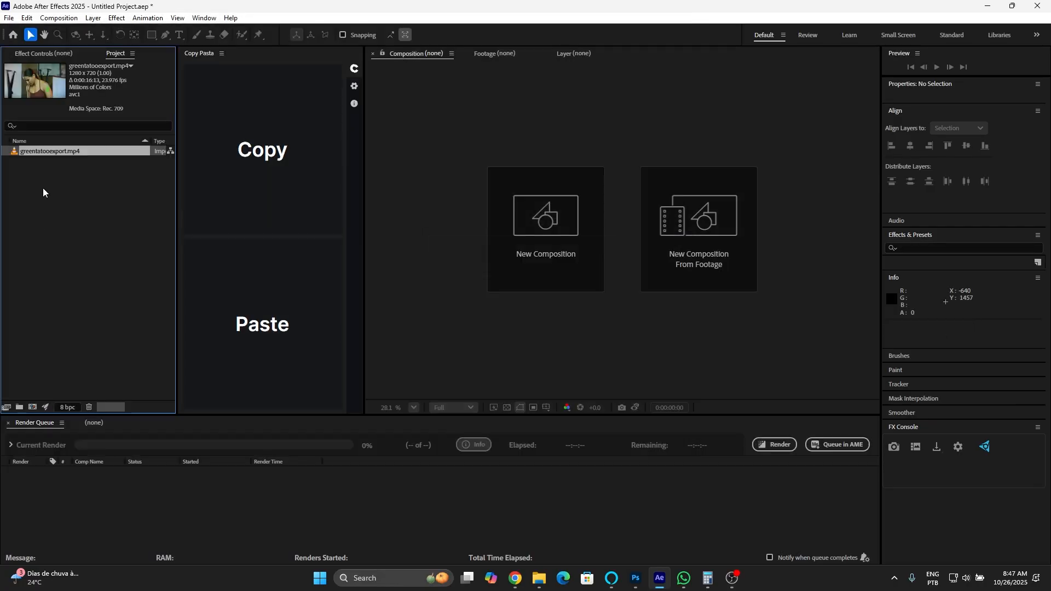
left_click(37, 427)
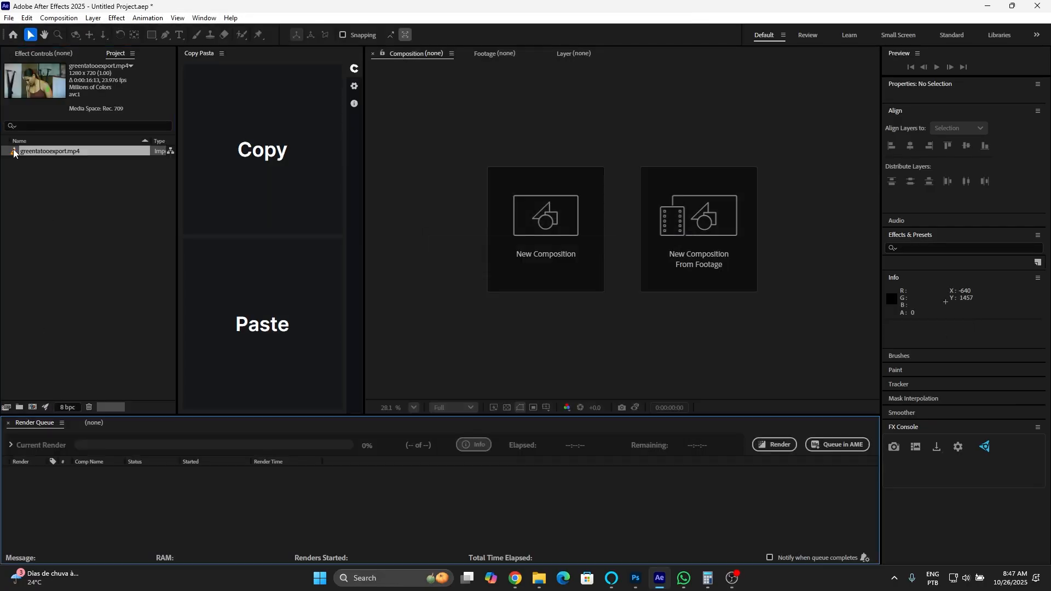
Import the original mixkit gym portrait clip, create a composition from it and scrub to 0:00:09:07.
double_click(30, 197)
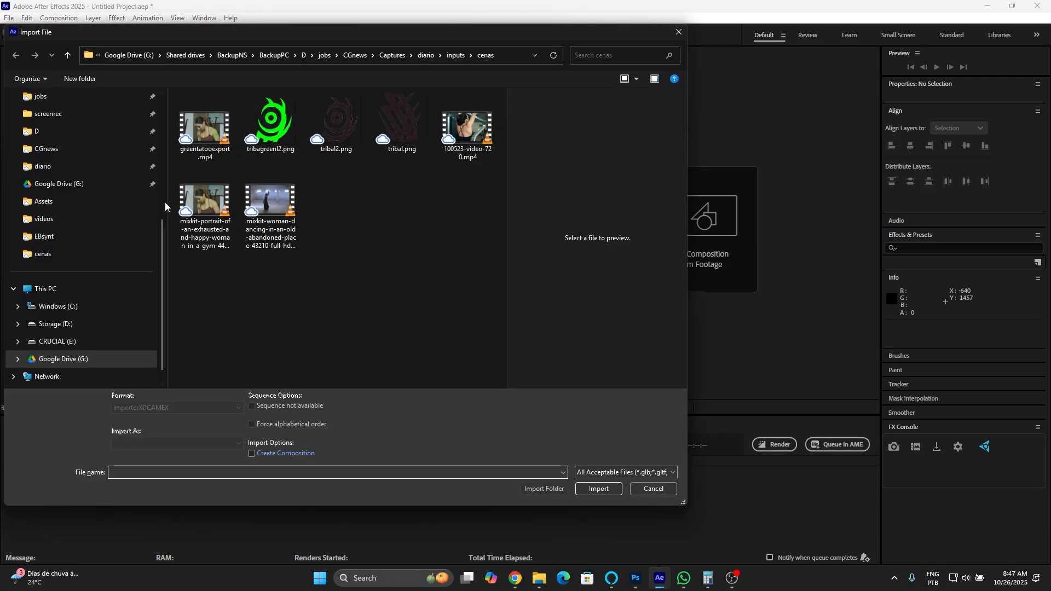
double_click(183, 207)
left_click_drag(12, 166, 32, 407)
left_click_drag(382, 443, 655, 466)
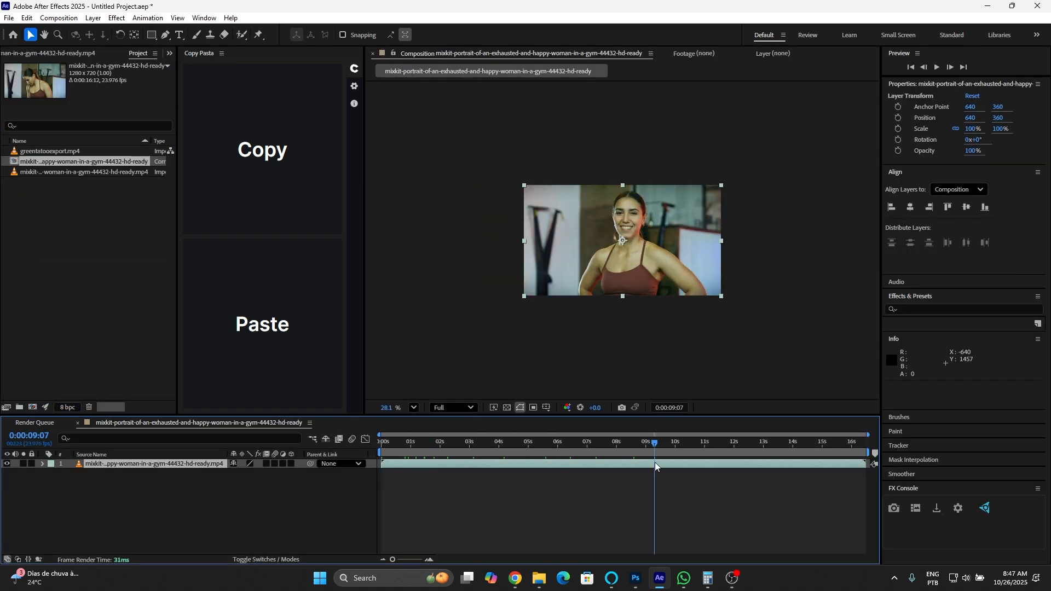
scroll(637, 252, "up", 2)
Review the settings of the gym portrait composition.
left_click(71, 18)
left_click(79, 49)
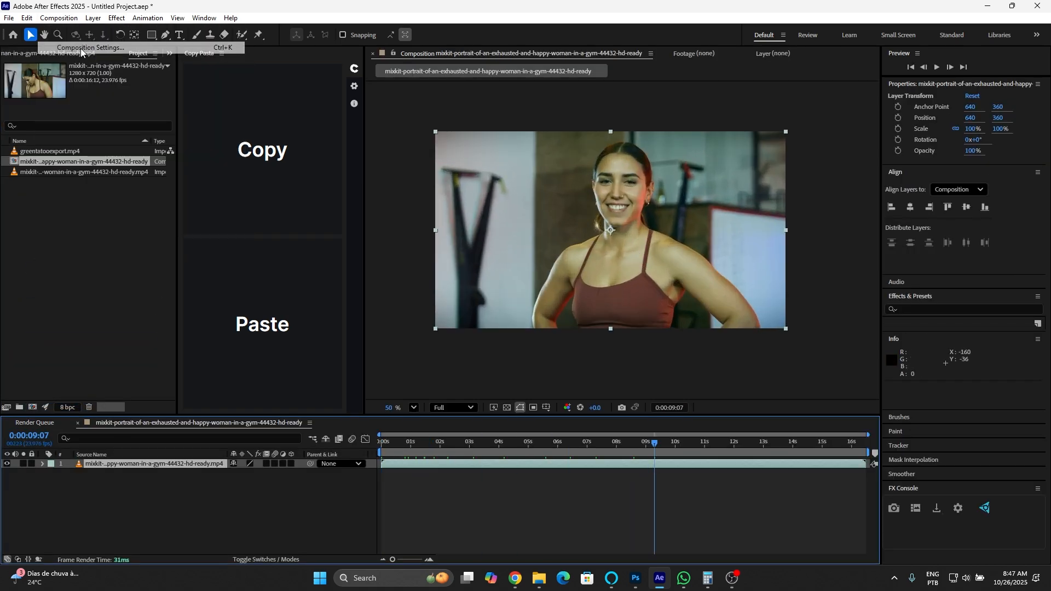
left_click(661, 420)
Add greentatooexport.mp4 above the original gym clip and move the playhead to 0:00:05:07.
left_click_drag(49, 151, 79, 465)
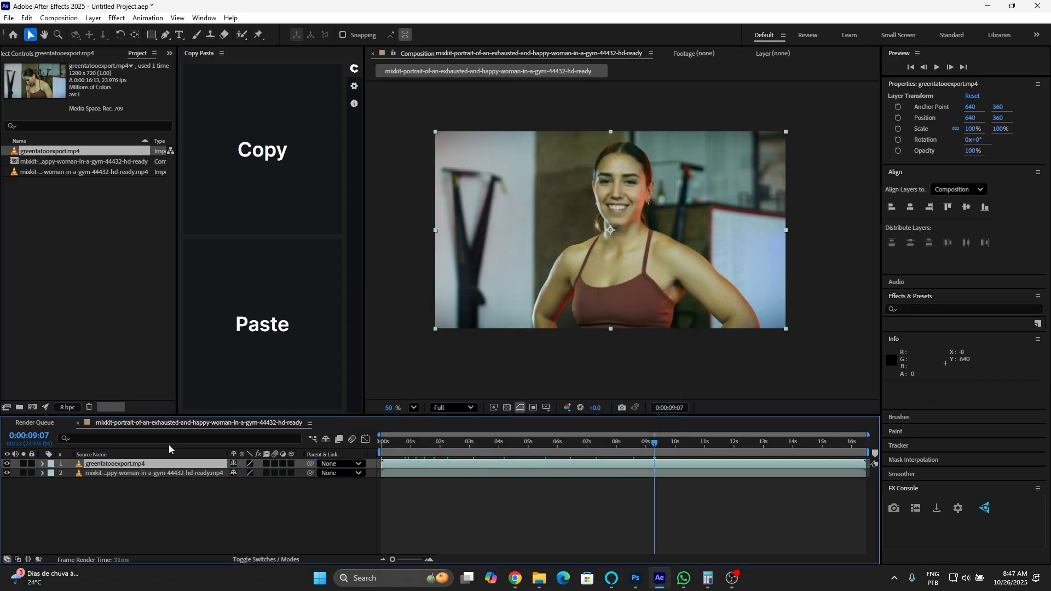
left_click(531, 444)
left_click_drag(536, 457, 537, 457)
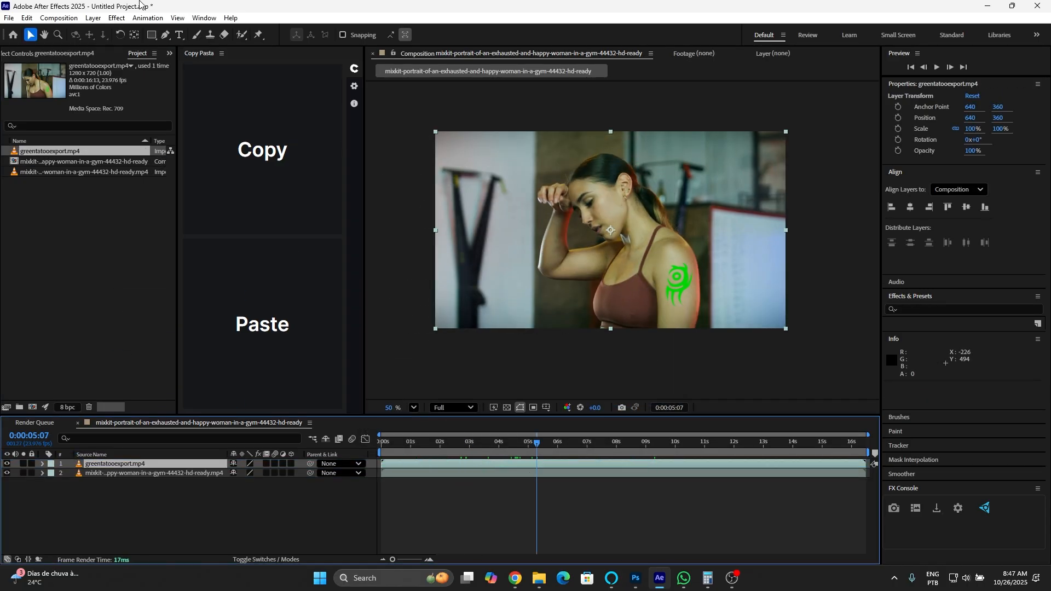
Apply the Linear Color Key effect to the greentatooexport.mp4 layer.
left_click(112, 19)
mouse_move(164, 245)
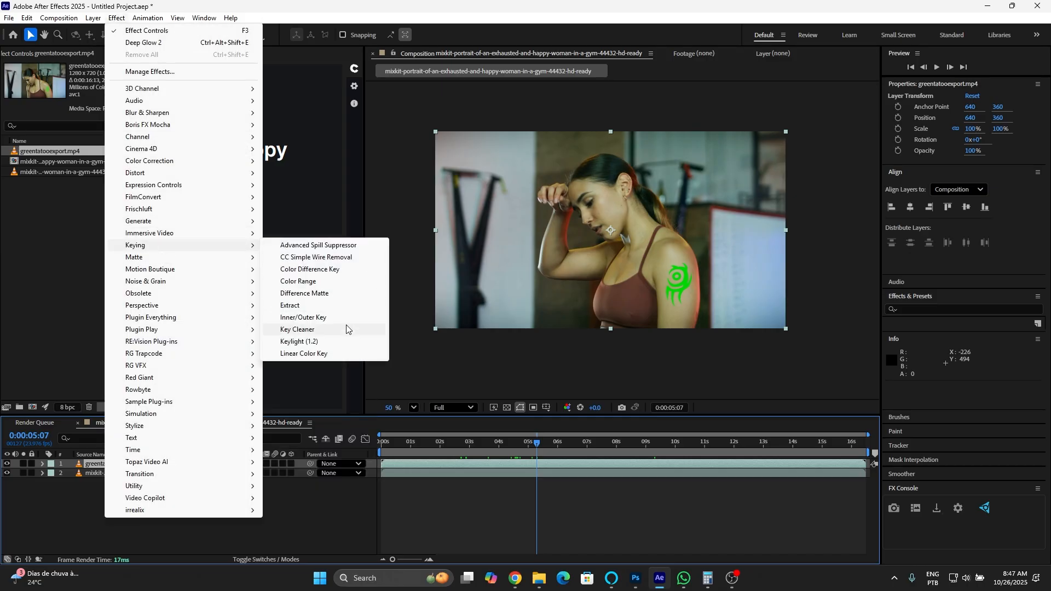
left_click(306, 353)
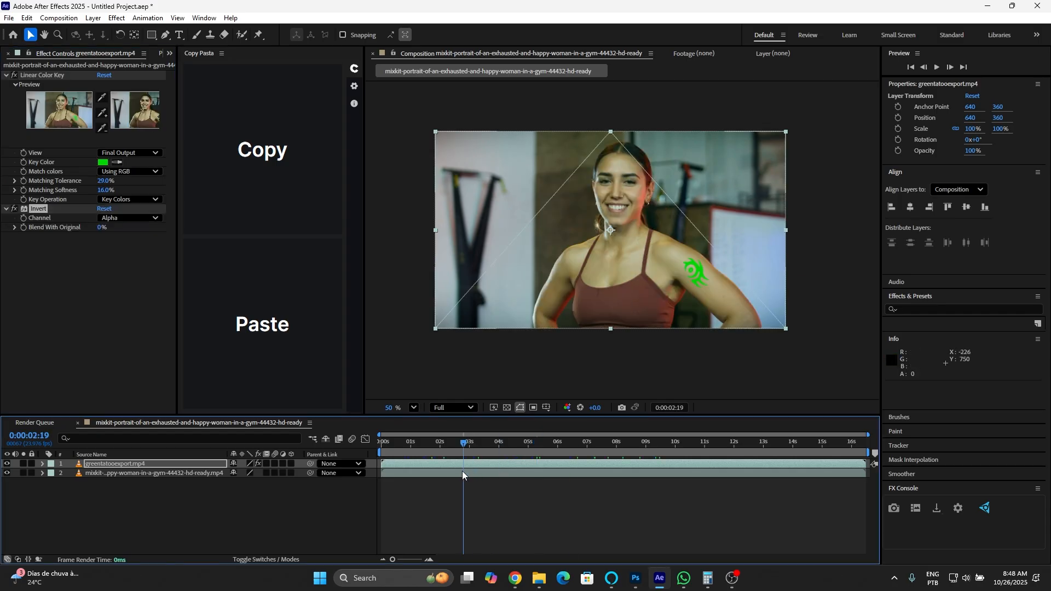
Apply Hue/Saturation to the greentatooexport.mp4 layer, with Master Hue at -55° and Master Saturation at -83.
left_click_drag(461, 470, 428, 460)
scroll(733, 250, "up", 5)
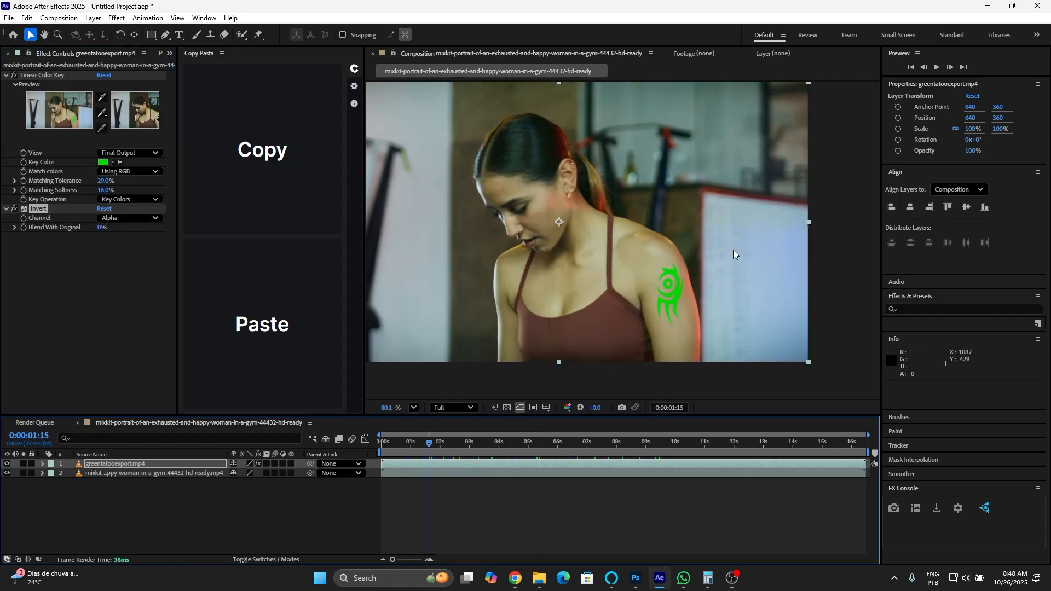
left_click_drag(647, 246, 680, 141)
left_click(118, 19)
mouse_move(153, 161)
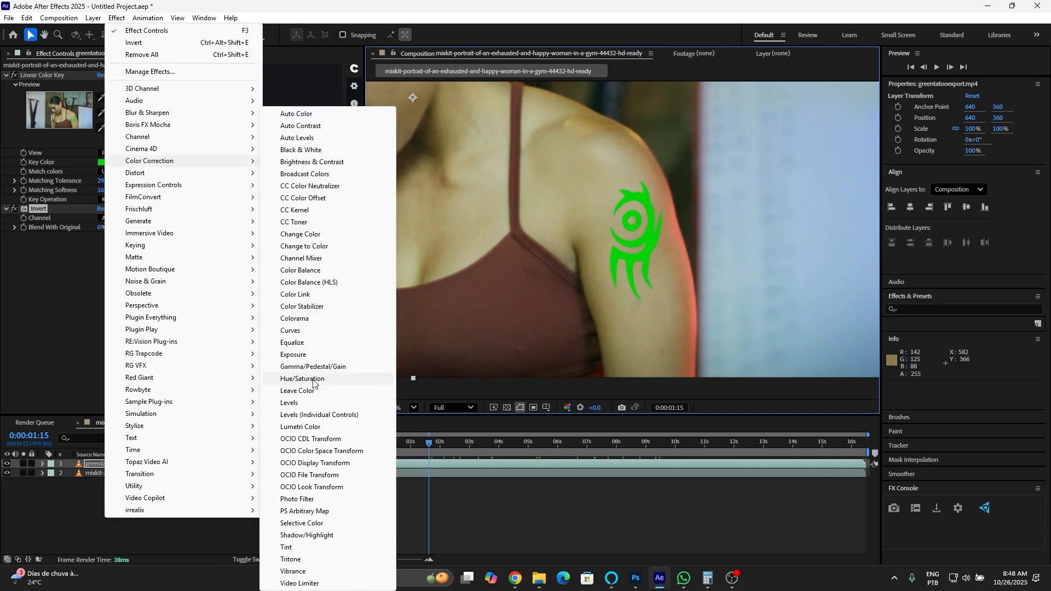
left_click(315, 383)
left_click_drag(112, 292, 145, 295)
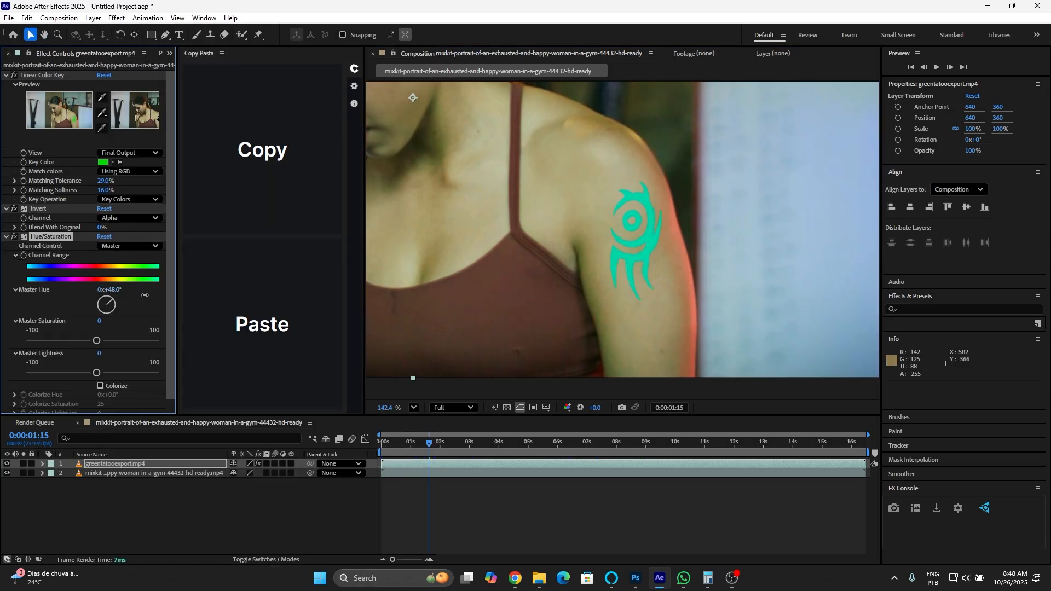
left_click_drag(74, 342, 8, 342)
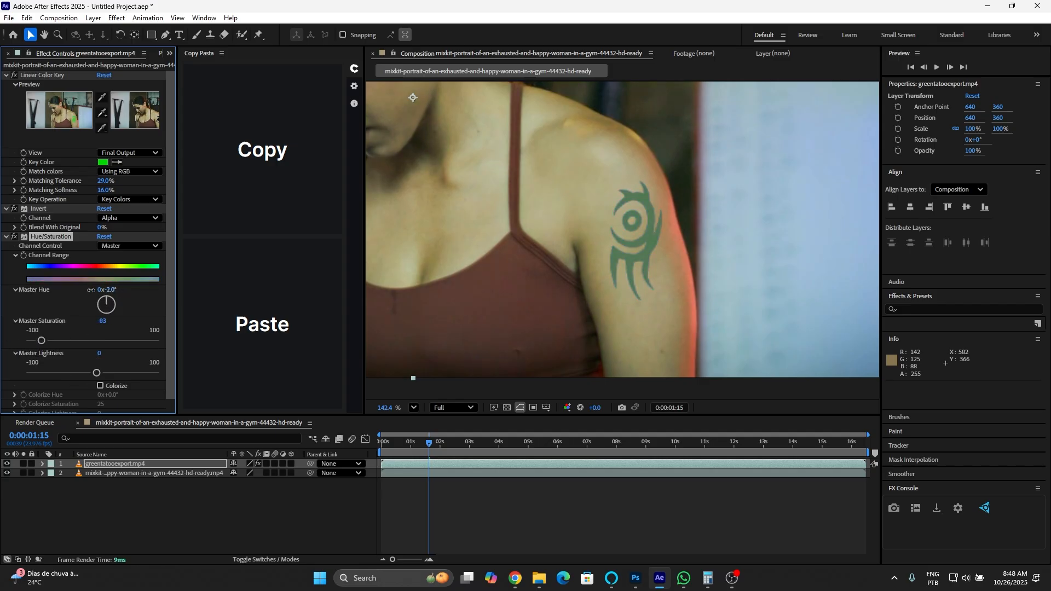
left_click_drag(45, 290, 53, 290)
Apply Fast Box Blur with a Blur Radius of 1.0 to greentatooexport.mp4, judging the tattoo at 0:00:06:21.
left_click_drag(429, 444, 584, 459)
scroll(669, 251, "down", 4)
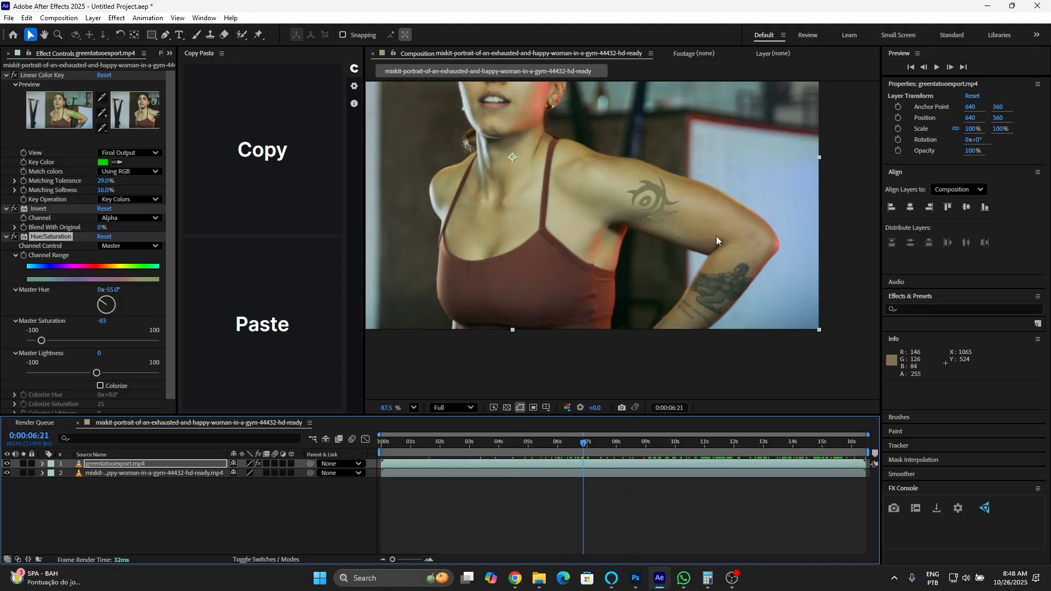
right_click(113, 463)
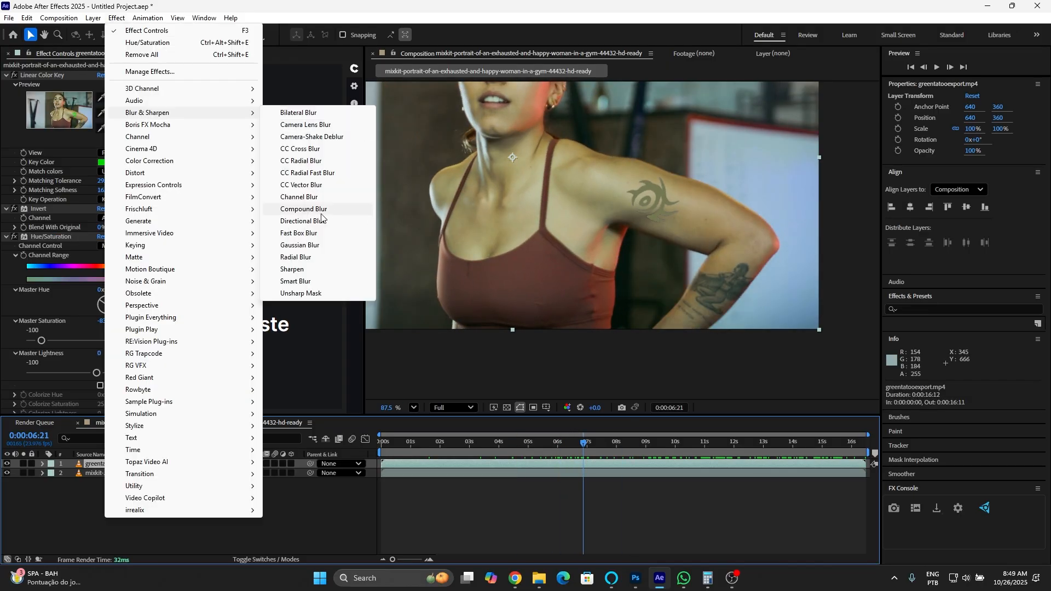
left_click(271, 232)
left_click_drag(102, 380, 102, 380)
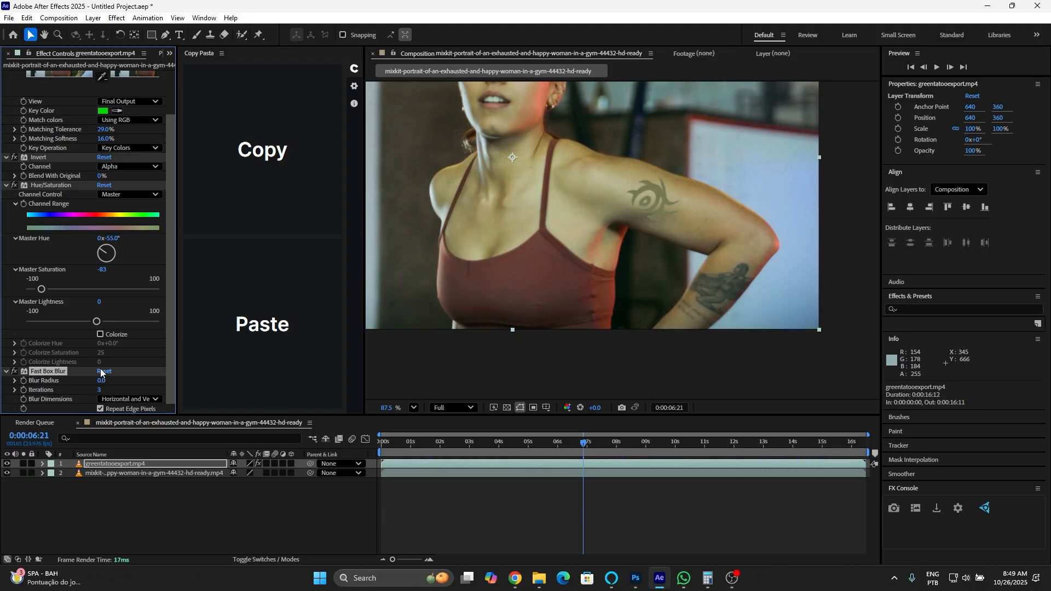
left_click(103, 381)
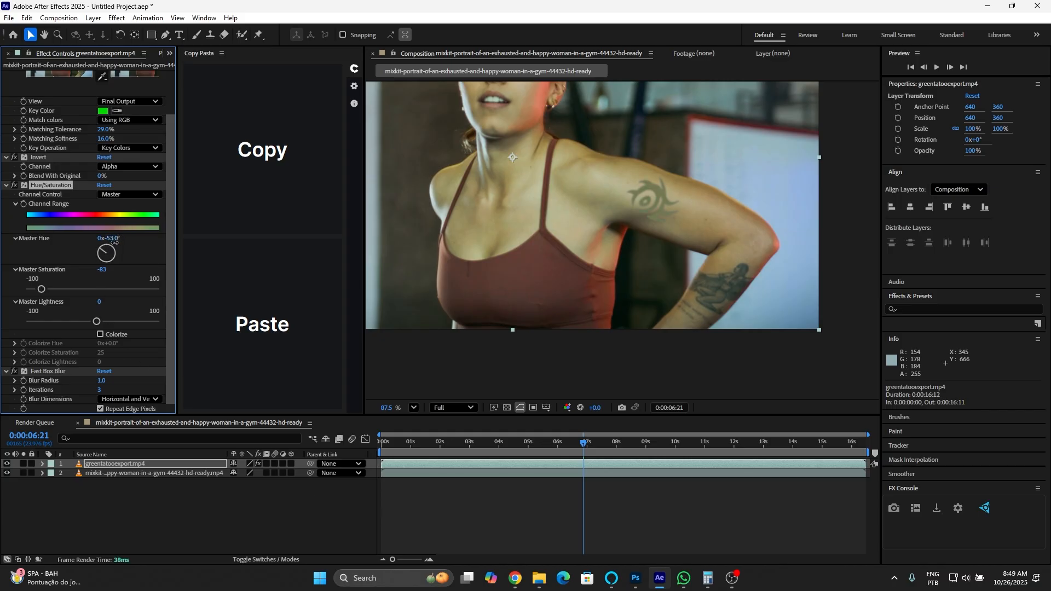
Set the tattoo's Master Lightness to -22 and preview the composition.
left_click_drag(96, 324, 79, 324)
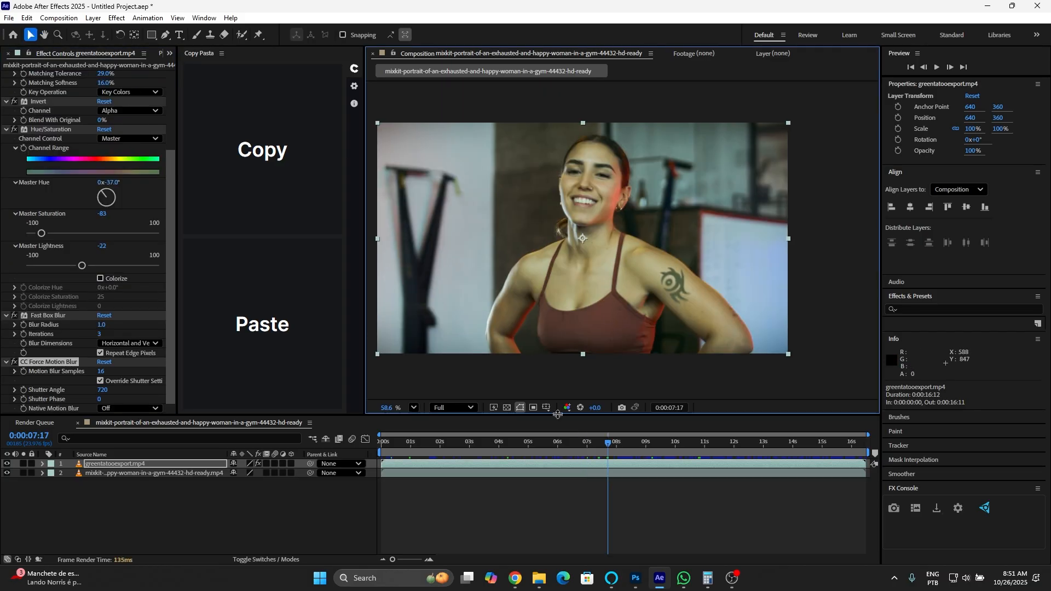
left_click(340, 469)
key("space")
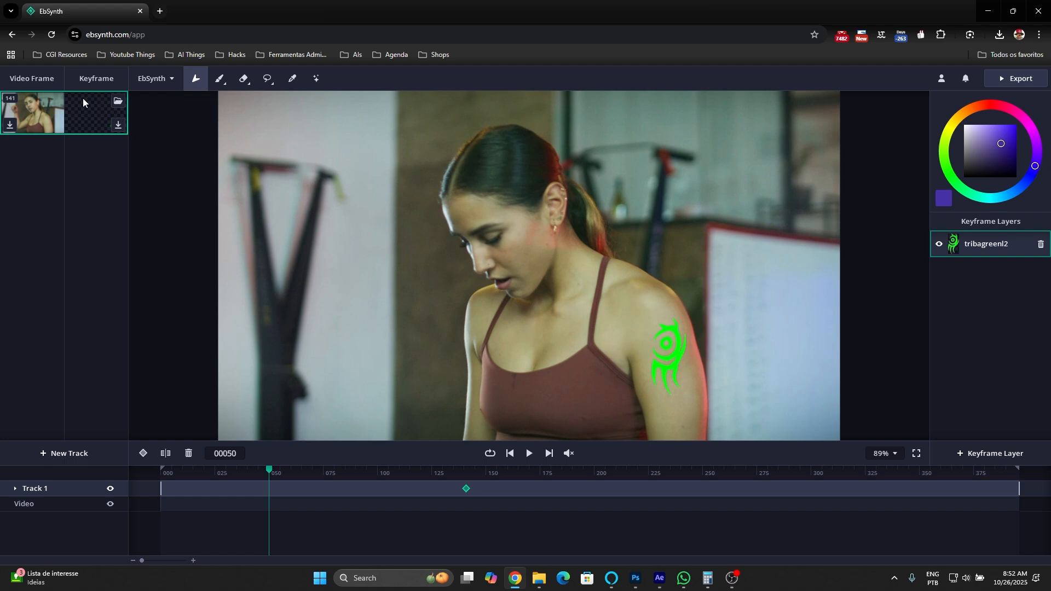
Start a new EbSynth project without saving the current one, and load Vídeo_de_Mulher_Bonita_Sorrindo.mp4 from the videos folder.
left_click(167, 80)
left_click(165, 104)
left_click(516, 251)
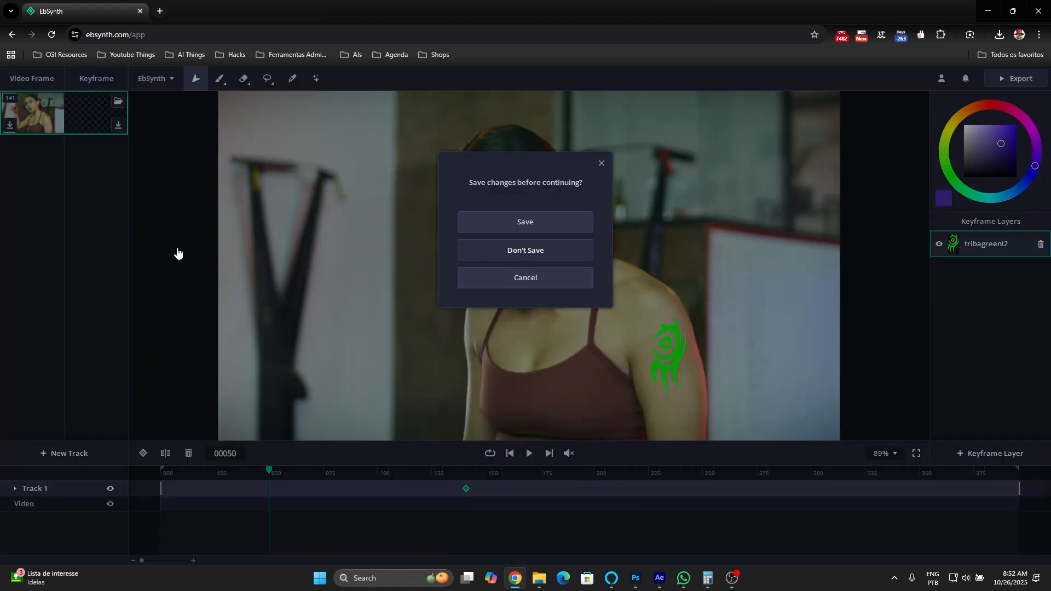
left_click(428, 256)
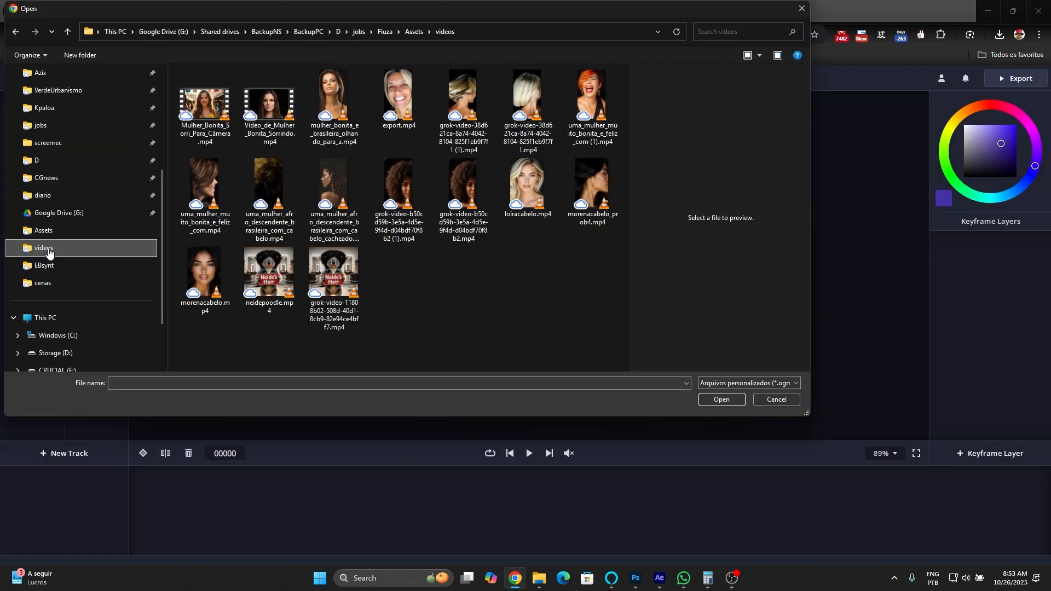
left_click(266, 106)
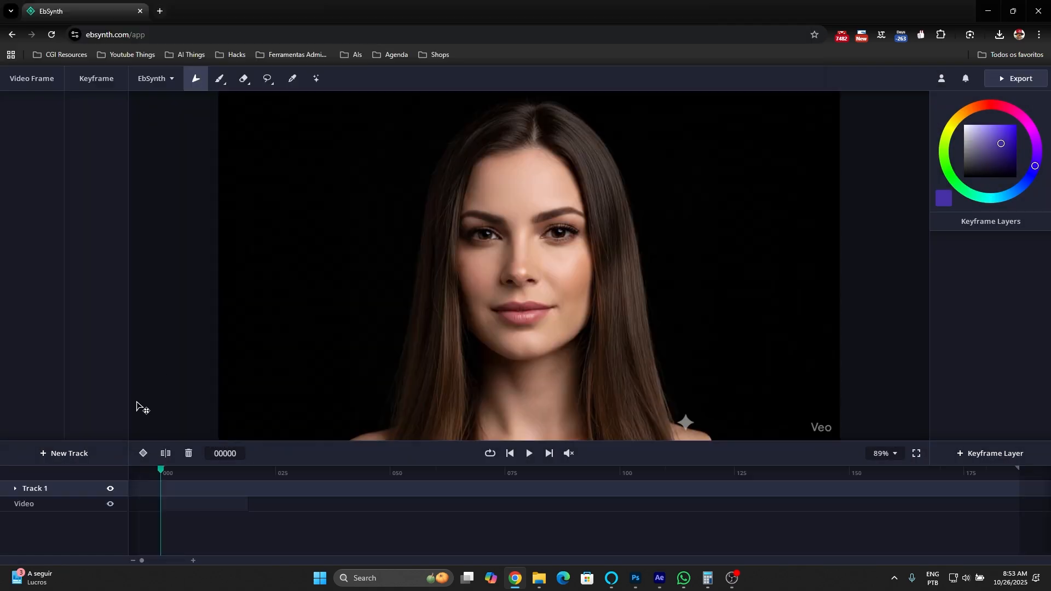
Add a keyframe at frame 84 on Track 1 and choose bright blue for the Brush tool.
left_click_drag(325, 485, 547, 496)
left_click(221, 83)
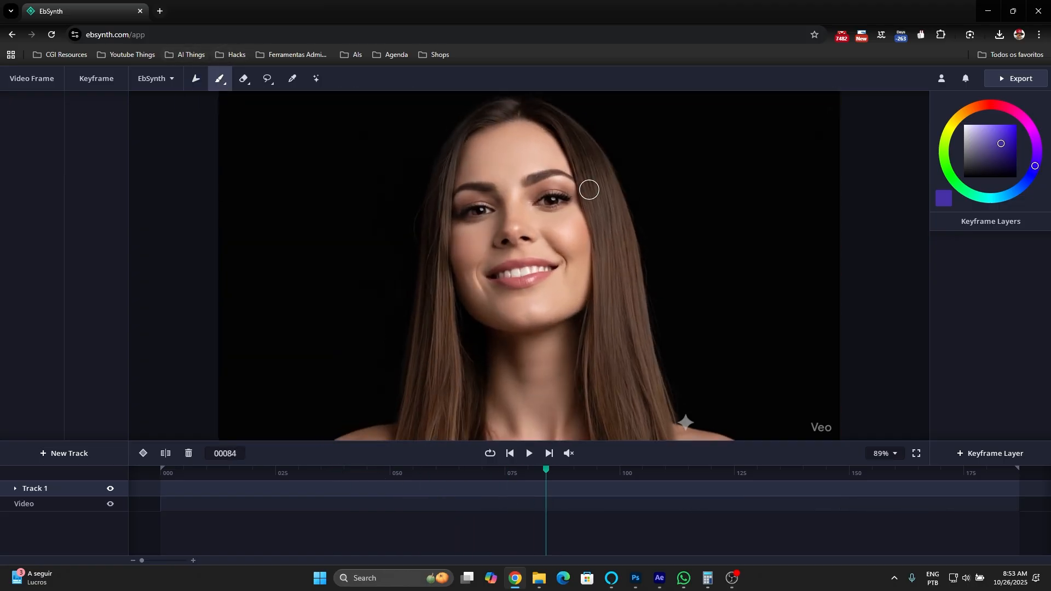
left_click(143, 454)
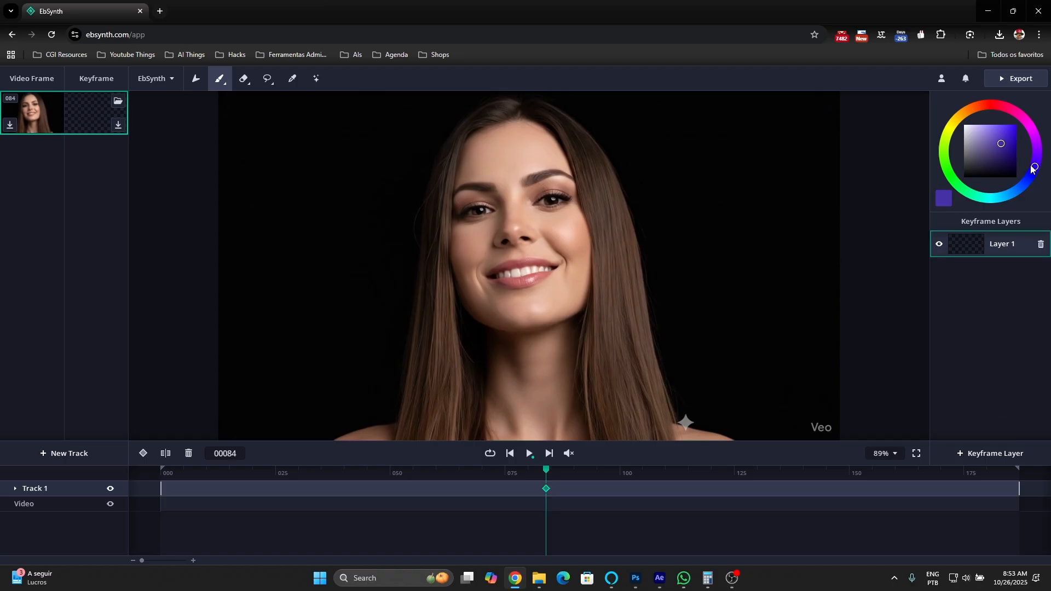
left_click_drag(1031, 169, 1019, 189)
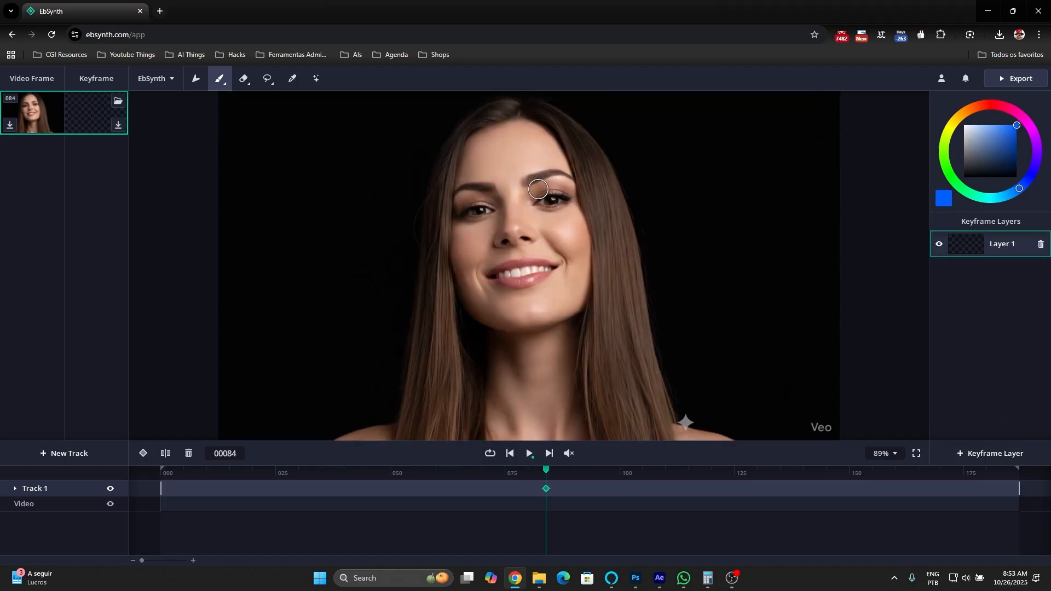
double_click(36, 493)
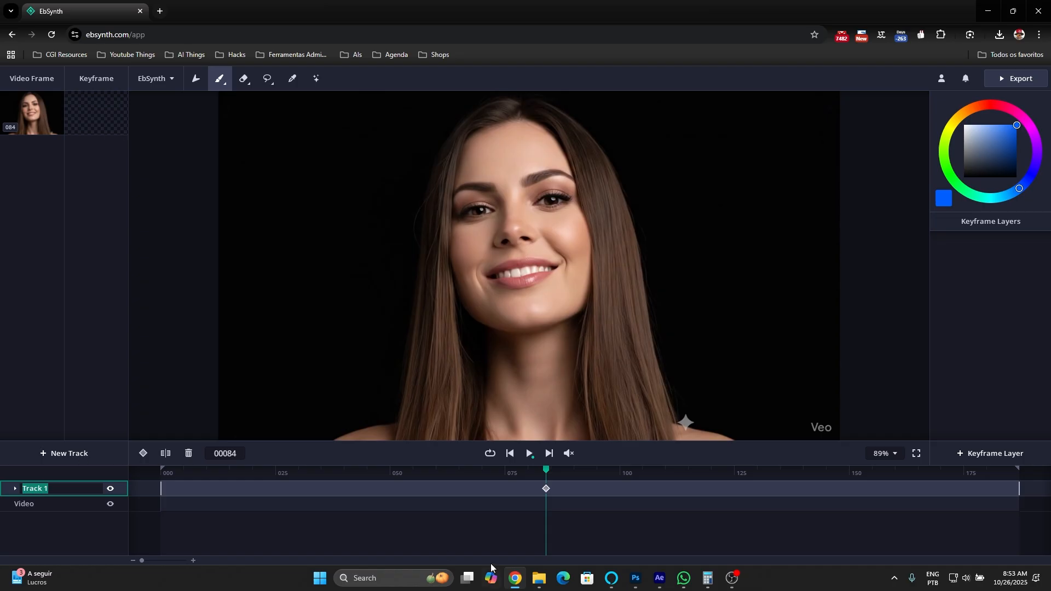
left_click(546, 491)
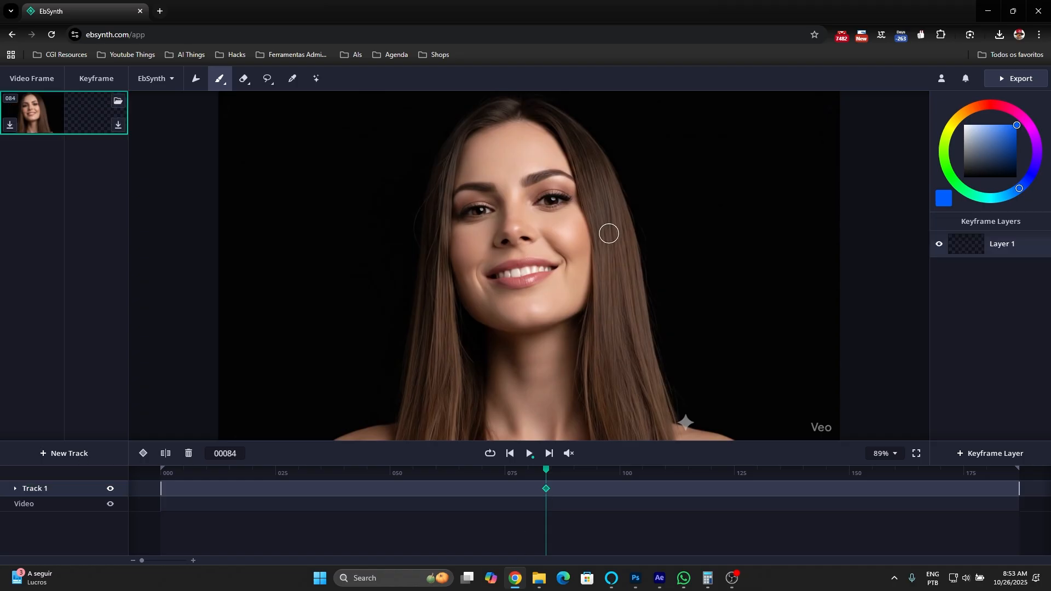
Choose the soft airbrush preset and try a blue stroke on the woman's forehead, undoing it.
left_click(225, 82)
left_click(361, 171)
left_click_drag(488, 159, 530, 171)
key("ctrl+z")
Set Track 1's blend mode to Overlay.
left_click(15, 489)
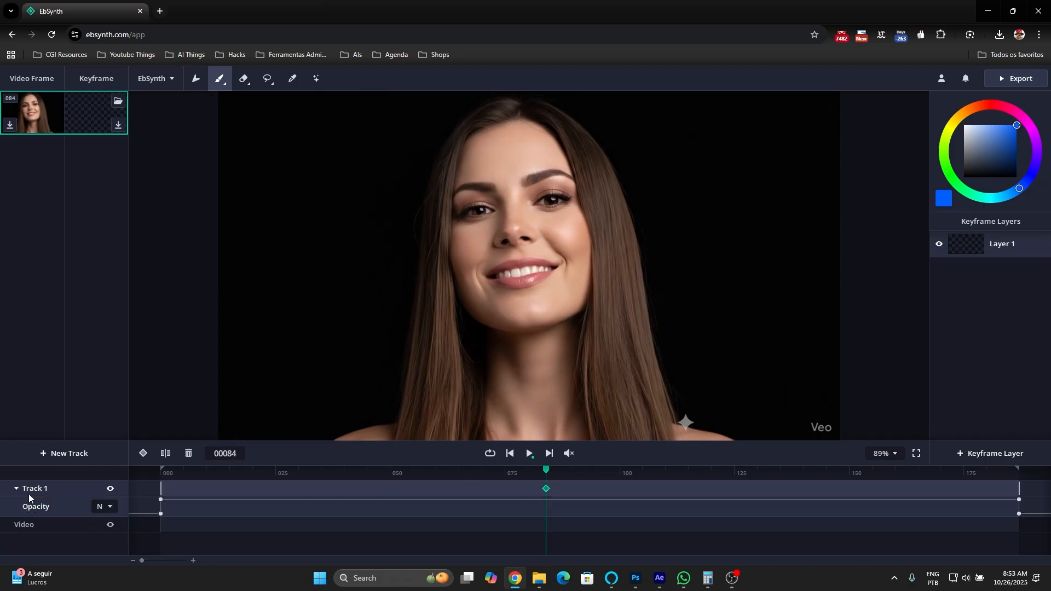
left_click(105, 507)
left_click(116, 323)
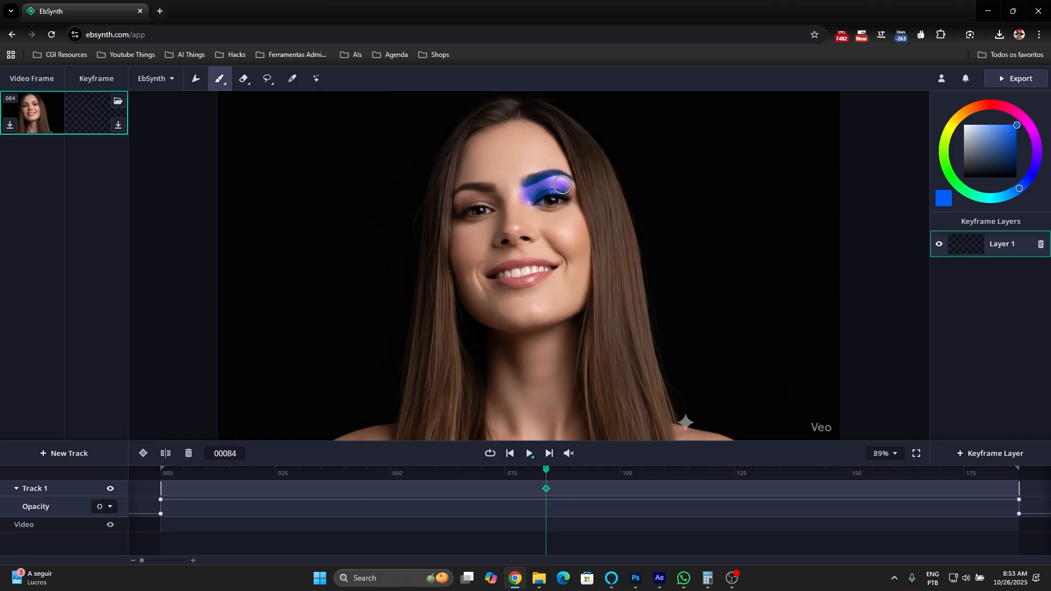
Try painting blue eyeshadow above one eye and undo the strokes.
key("ctrl+z")
scroll(537, 197, "up", 5)
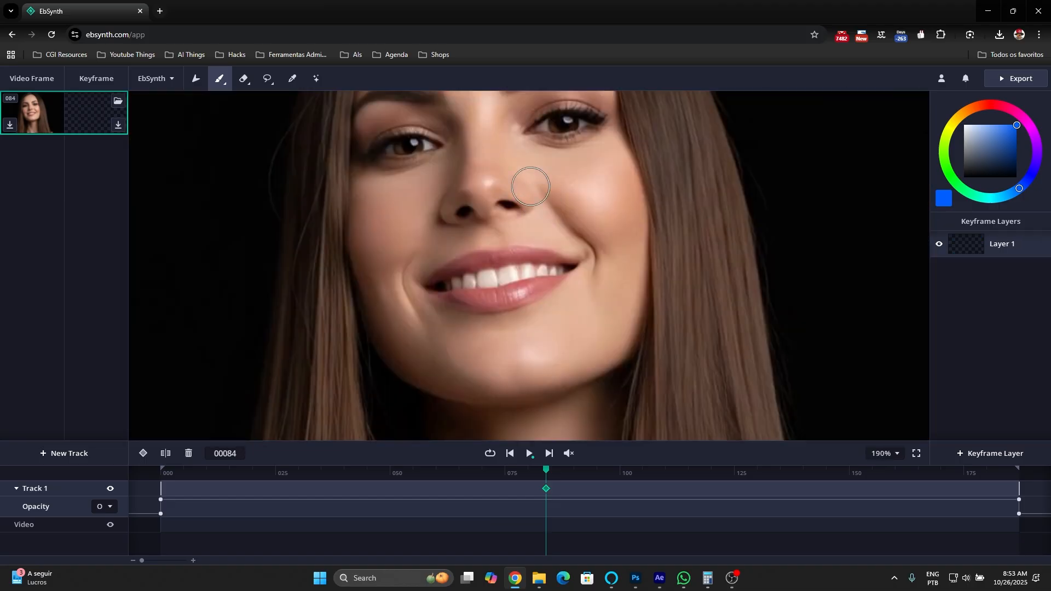
left_click_drag(530, 187, 515, 301)
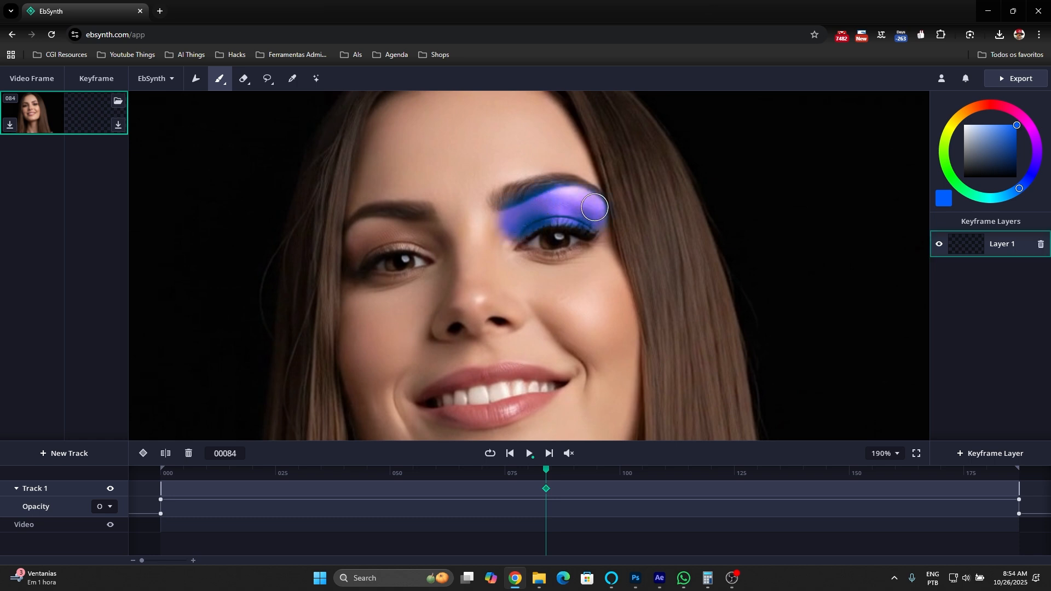
key("ctrl+z")
Reduce the brush opacity to about 74% and paint blue eyeshadow on both eyelids.
left_click(227, 83)
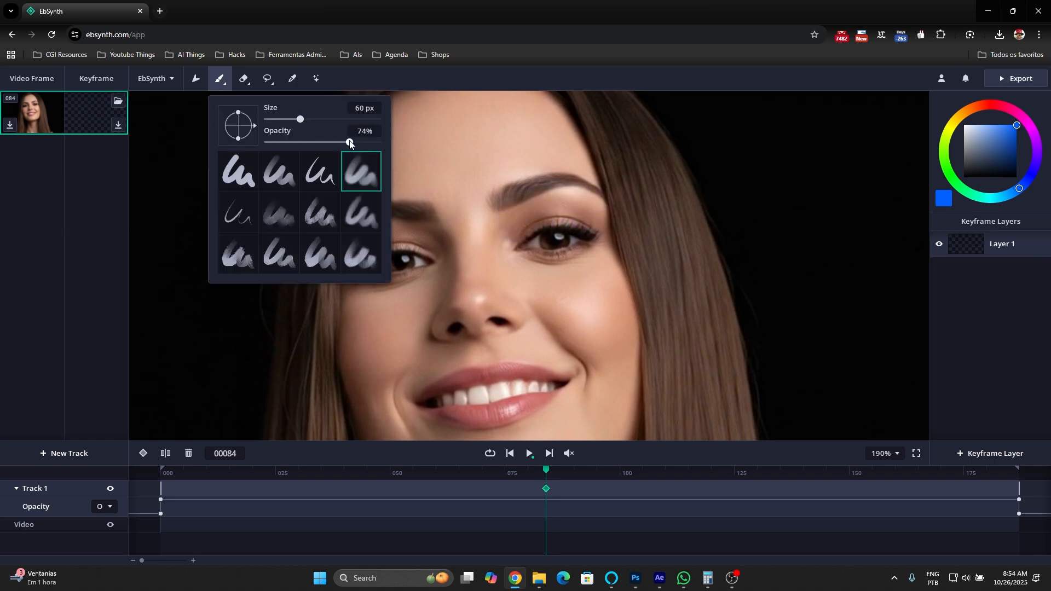
left_click_drag(527, 219, 538, 213)
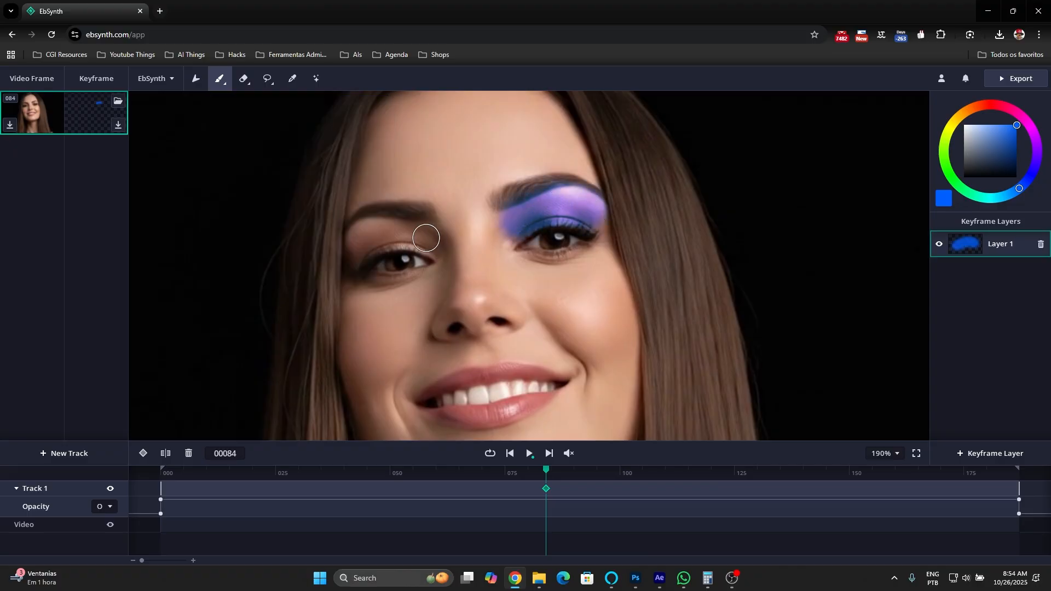
left_click_drag(356, 252, 370, 244)
Synthesize the painted eyeshadow across the video and play it back.
scroll(459, 325, "down", 10)
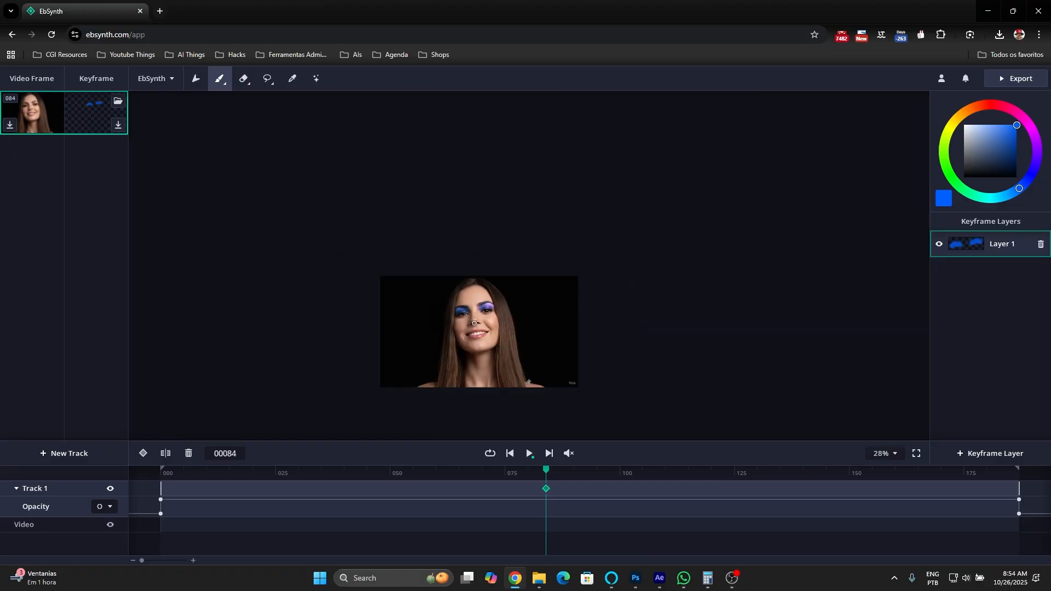
scroll(475, 323, "up", 6)
left_click(529, 454)
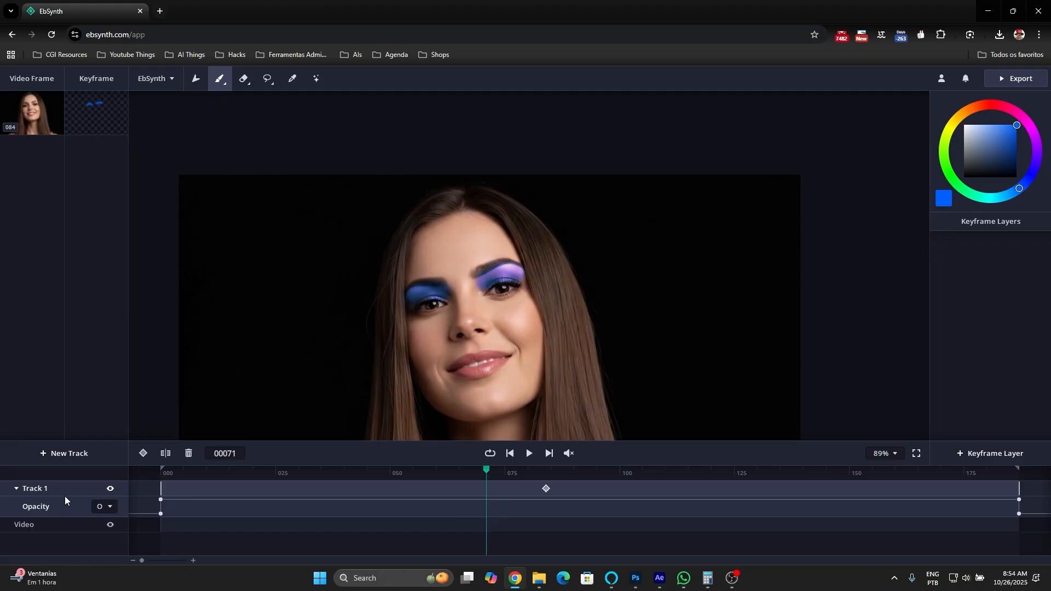
Rename Track 1 as palpebras.
left_click(40, 488)
double_click(39, 488)
type("palpebras")
key("Return")
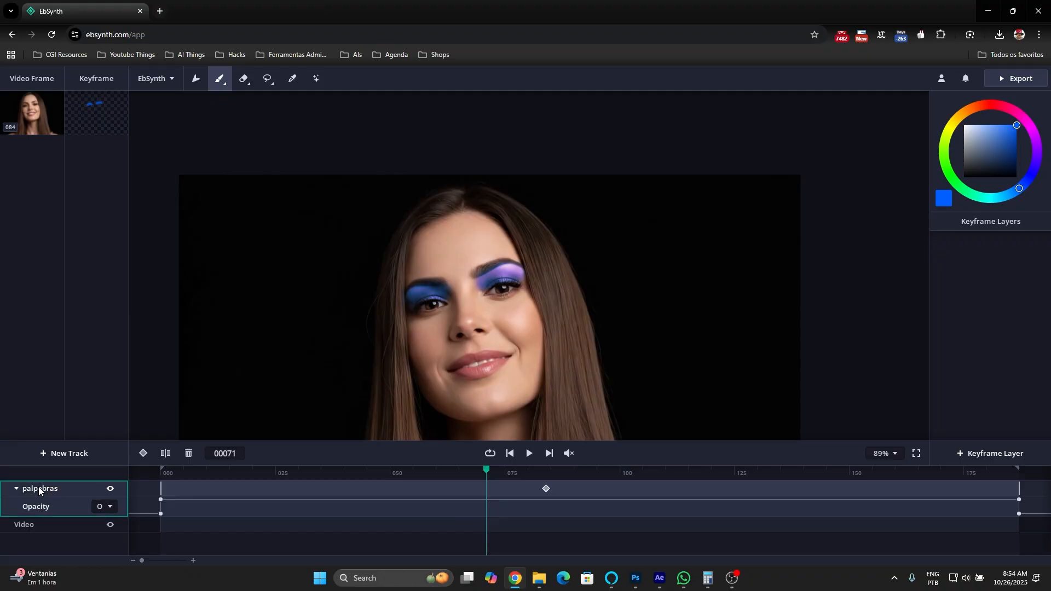
Return to the keyframe at frame 84 and add a new track named olhos.
left_click(546, 488)
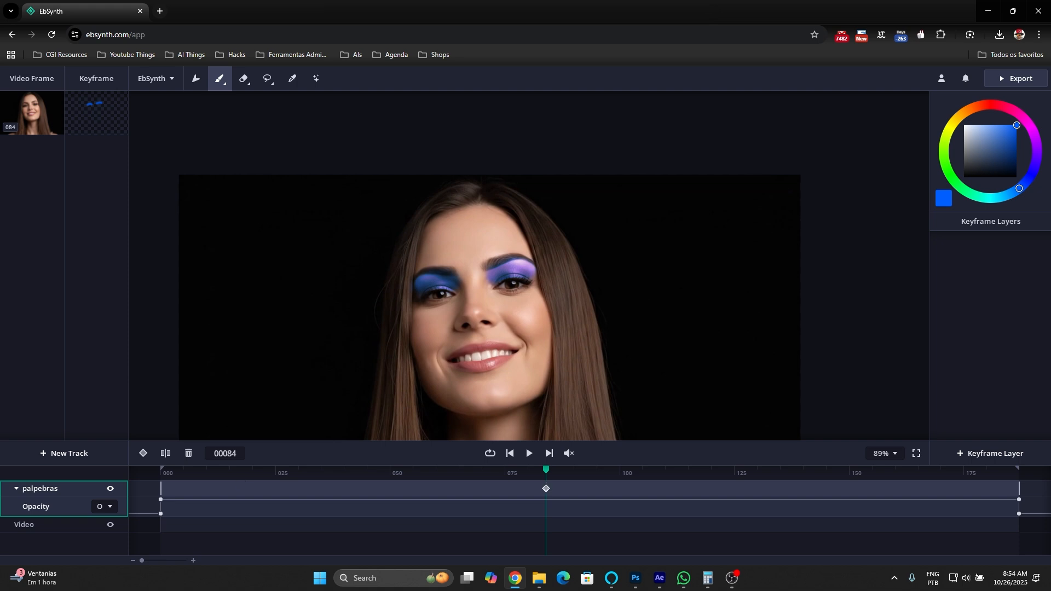
left_click(64, 453)
double_click(49, 489)
type("olhos")
key("Return")
Choose bright green for the brush and try a dab on one iris, undoing it.
left_click_drag(936, 156, 958, 165)
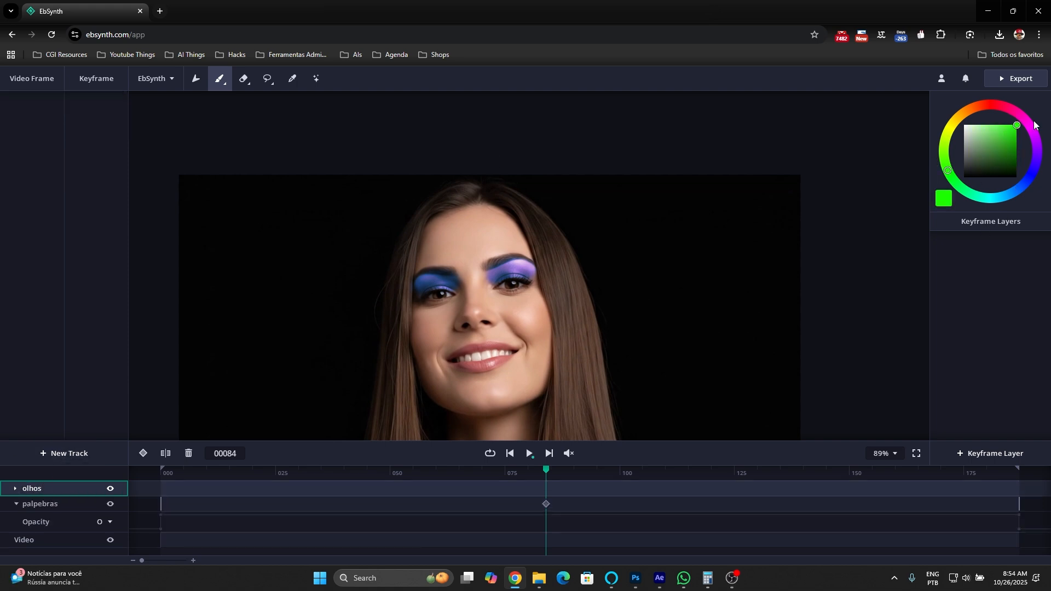
scroll(500, 298, "up", 6)
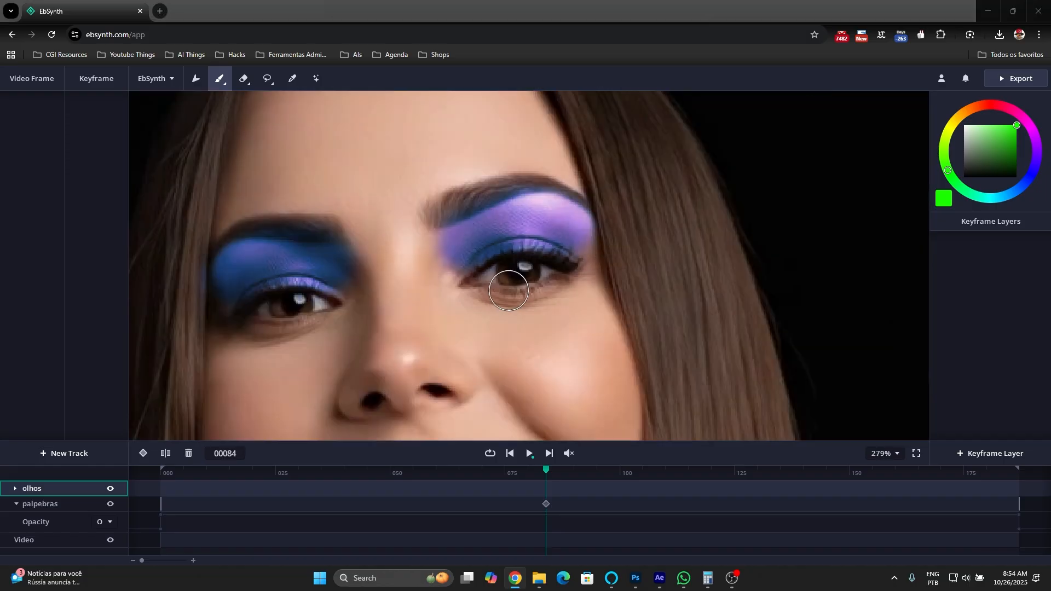
left_click(520, 270)
key("ctrl+z")
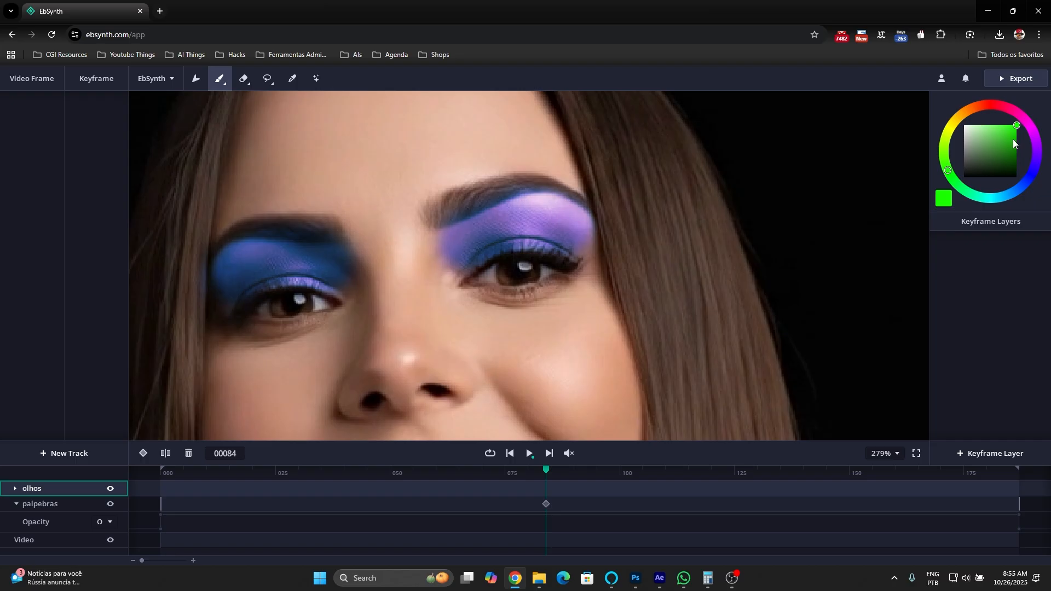
Set the olhos track's blend mode to Overlay.
left_click(14, 488)
left_click(111, 507)
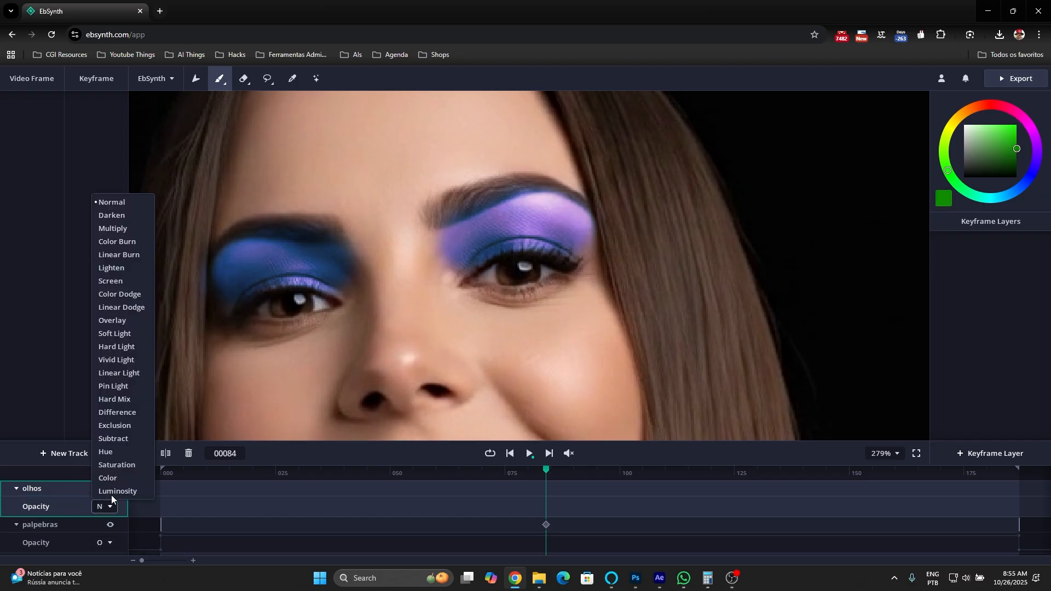
left_click(129, 323)
Paint both irises dark green on the olhos track and erase the green spill around the eyes.
left_click(519, 273)
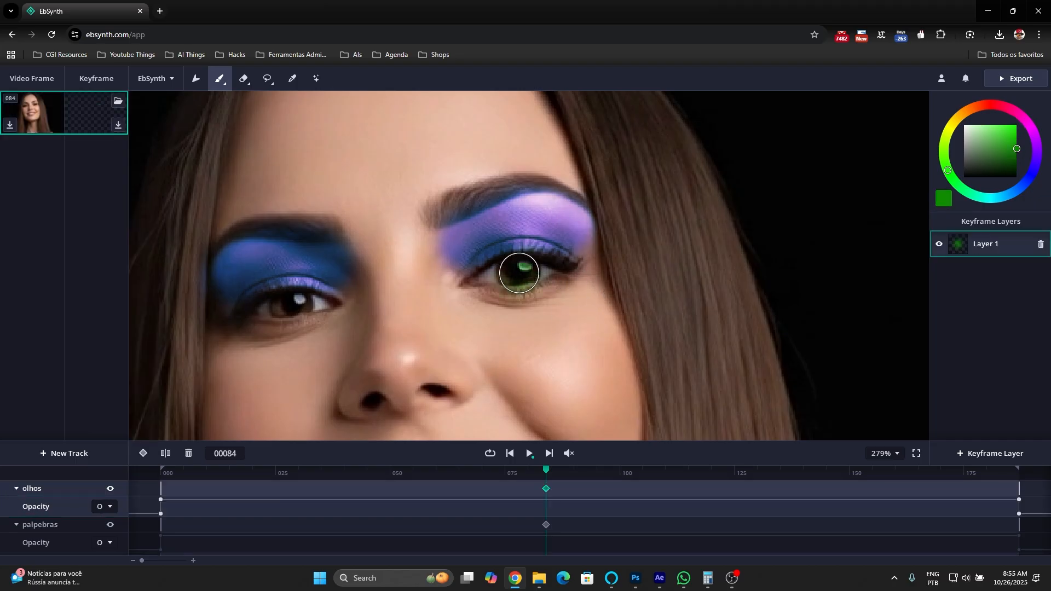
left_click_drag(292, 305, 289, 306)
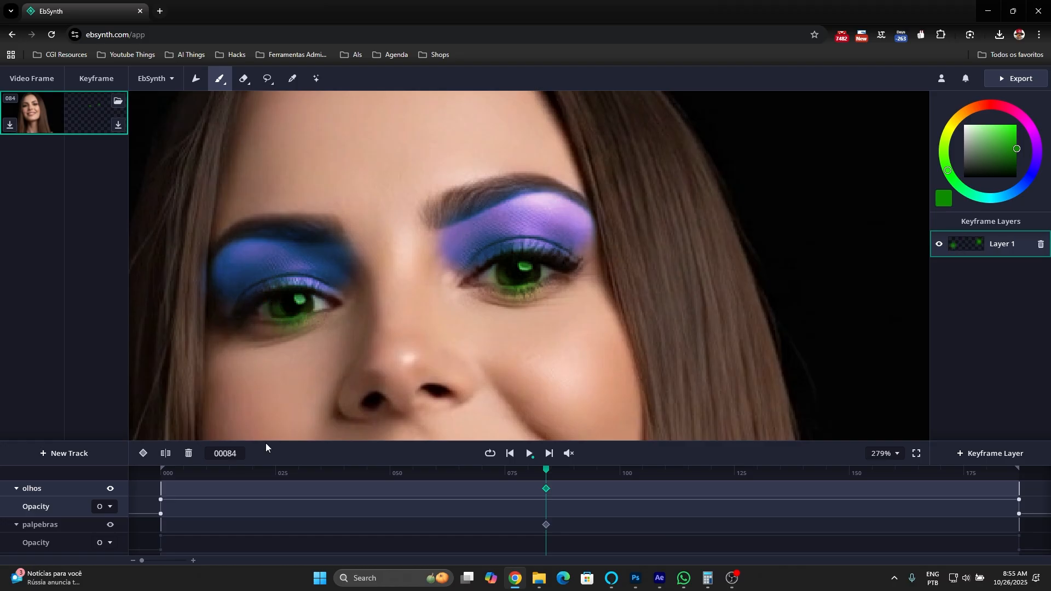
left_click(244, 80)
mouse_move(491, 321)
left_mouse_down()
mouse_move(545, 317)
mouse_move(576, 274)
left_mouse_up()
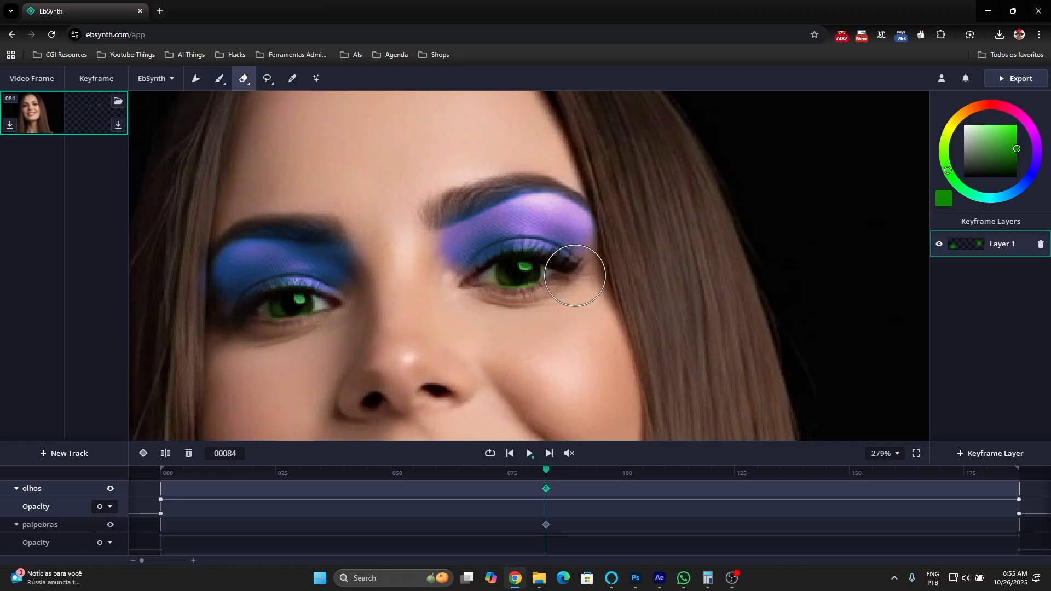
Propagate the green iris paint on the olhos track across the video and play it back to check the eyes.
left_click(528, 454)
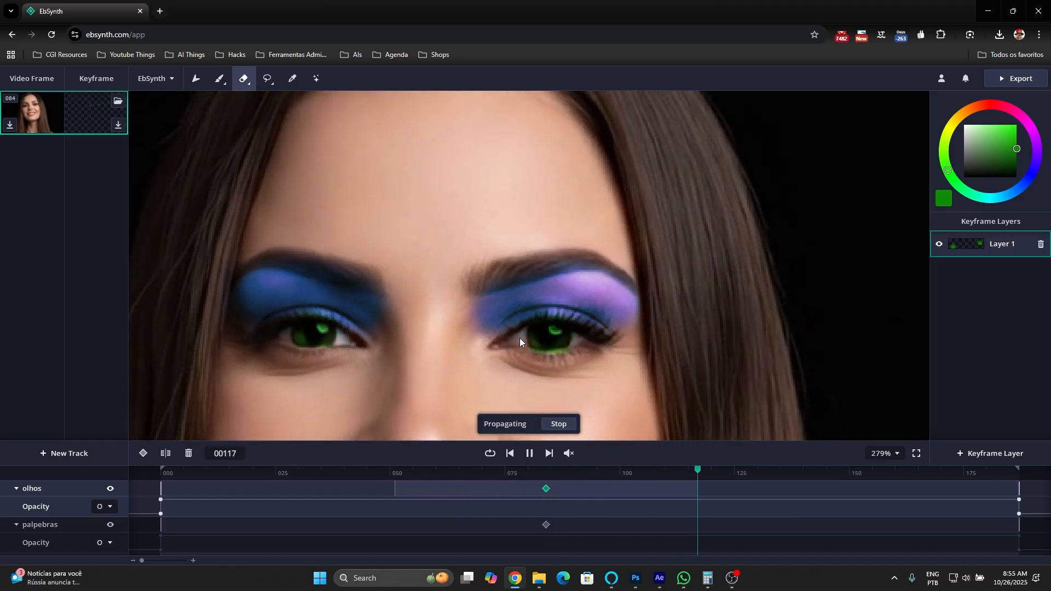
scroll(521, 338, "down", 8)
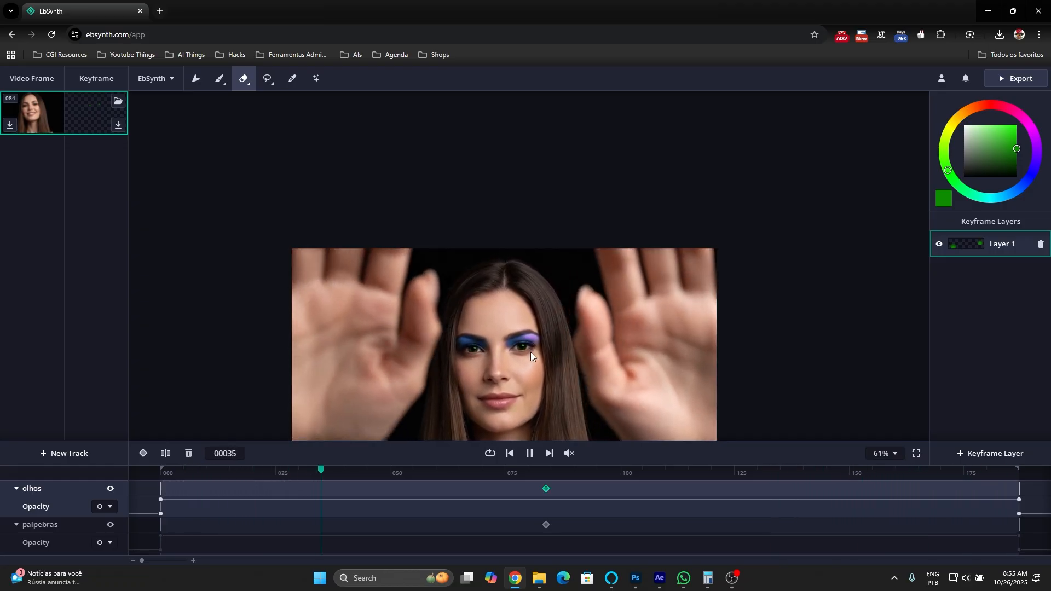
key("space")
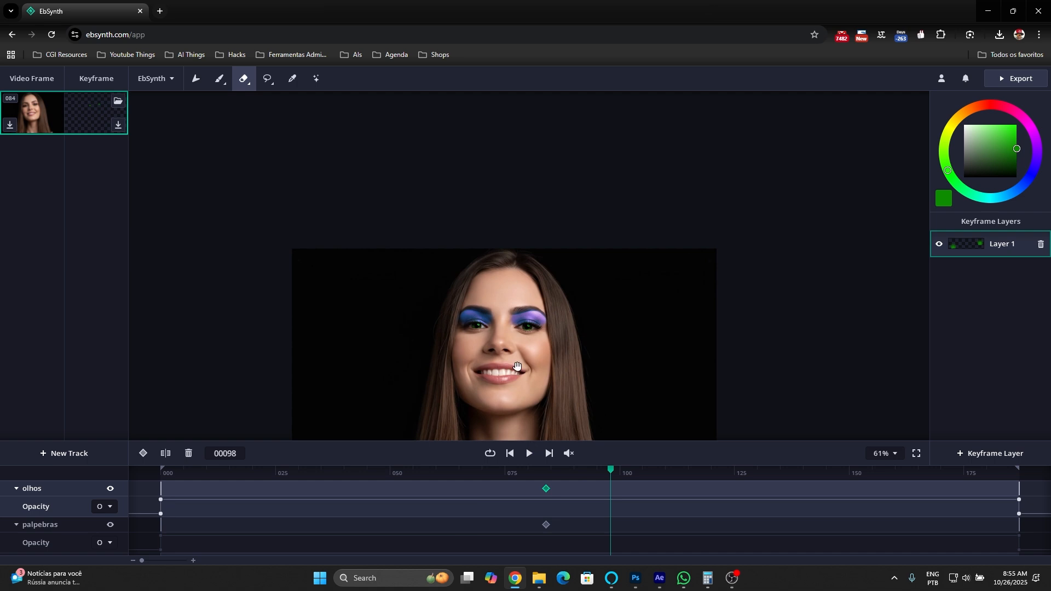
scroll(518, 366, "up", 4)
left_click(530, 453)
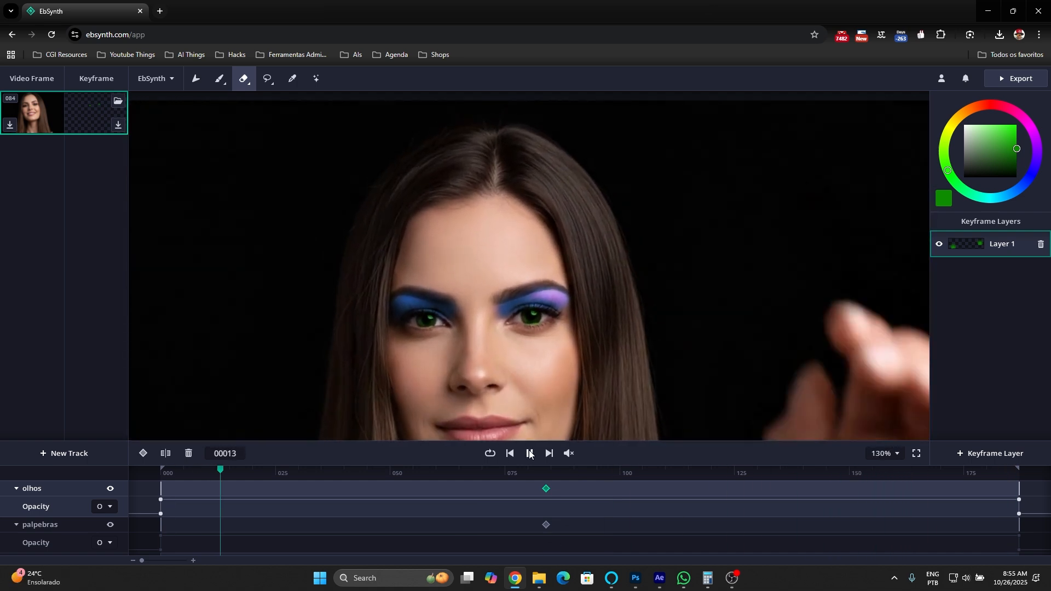
left_click(529, 453)
Add an olhos keyframe at frame 24 and play back the updated green eyes across the video.
scroll(432, 323, "up", 6)
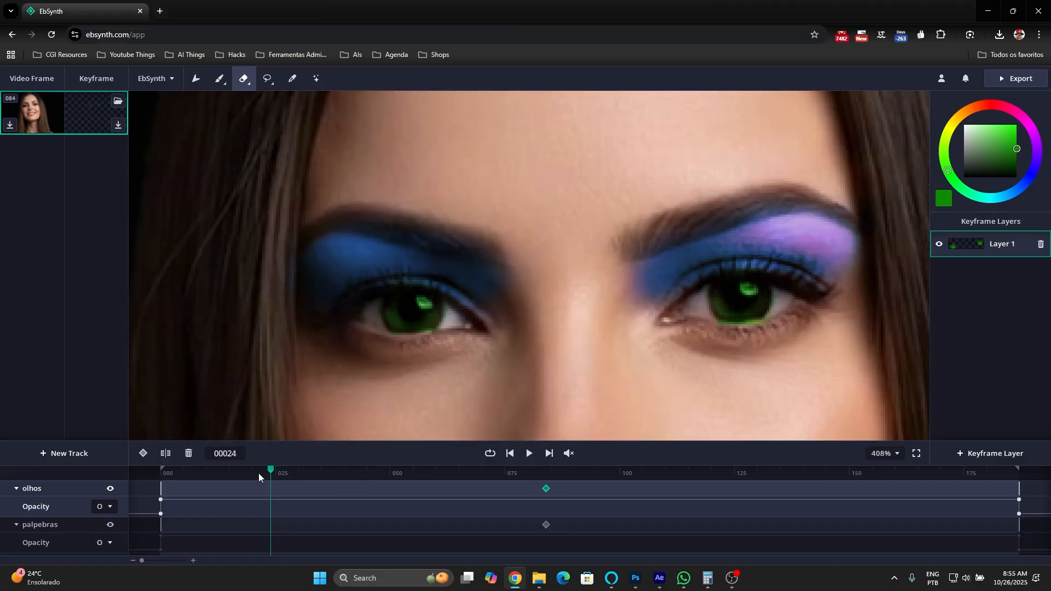
left_click(142, 452)
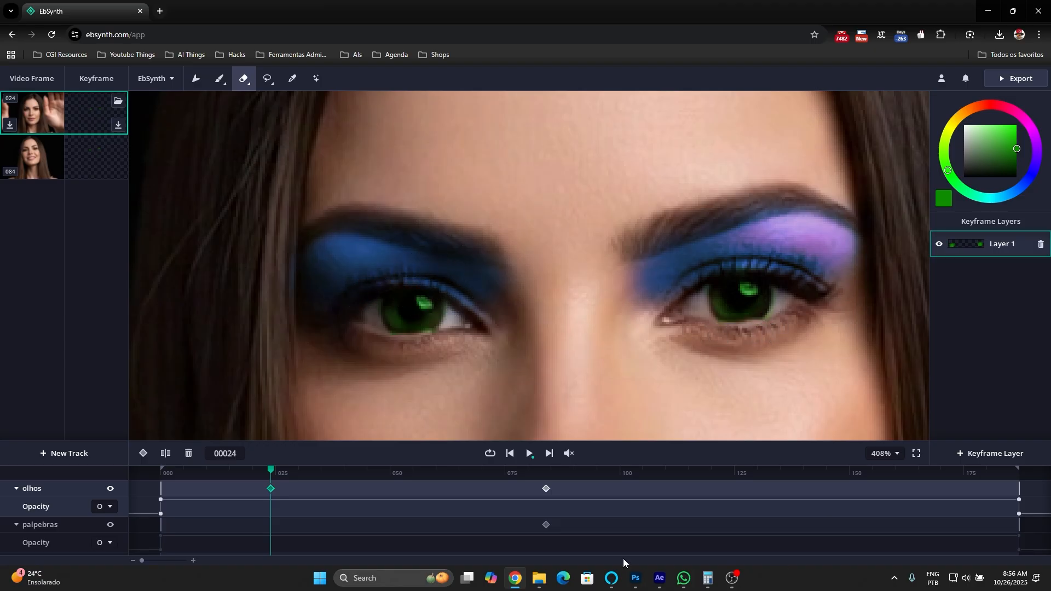
left_click(530, 453)
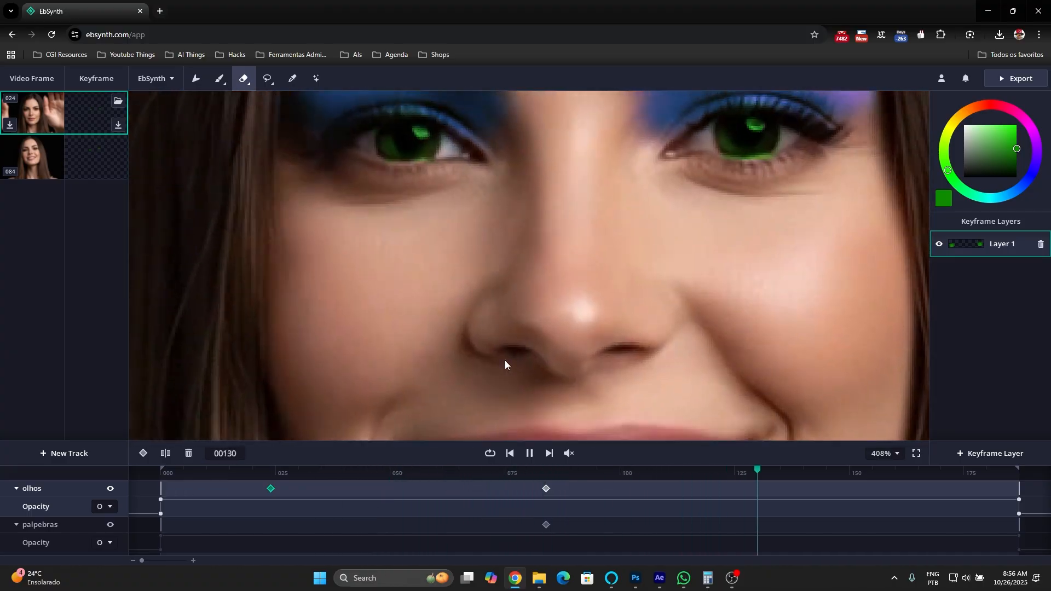
left_click(529, 453)
scroll(520, 344, "down", 8)
left_click(530, 455)
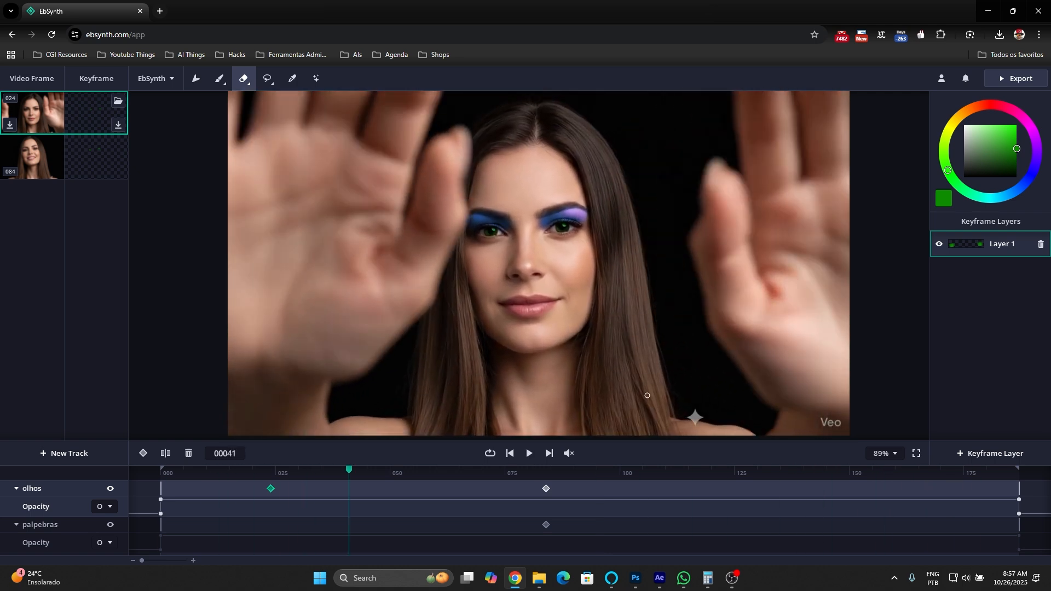
key("space")
Add a new track named Lipstick and set its blend mode to Overlay.
left_click(77, 453)
type("Lipstick")
key("Return")
left_click(16, 488)
left_click(104, 506)
left_click(122, 323)
Choose a dark blue brush and paint over the lower lip on the Lipstick track at frame 84.
scroll(547, 309, "up", 1)
scroll(530, 274, "up", 5)
scroll(526, 274, "down", 2)
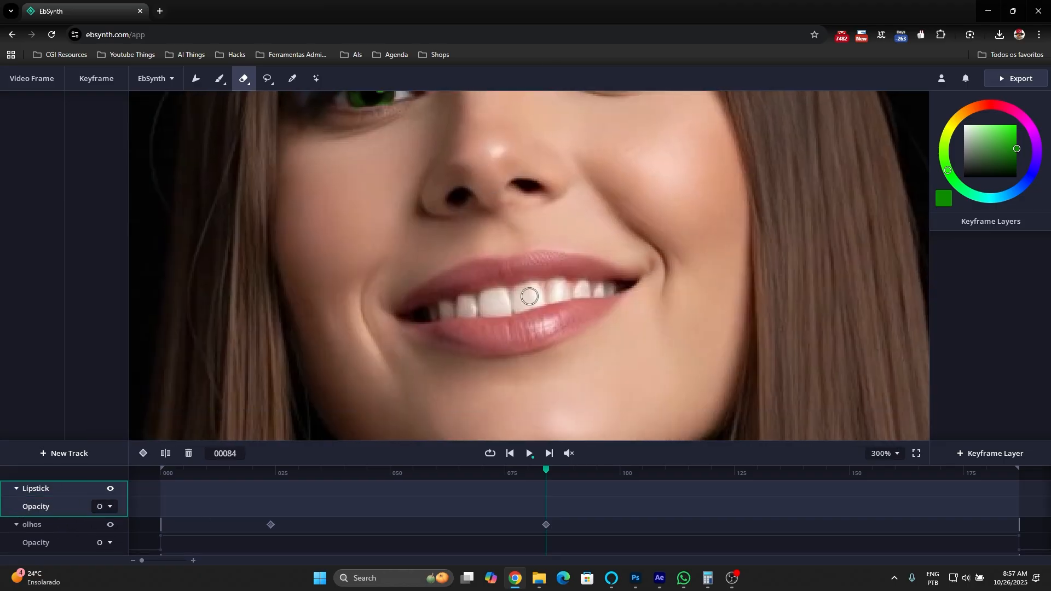
left_click(1019, 189)
left_click(1009, 151)
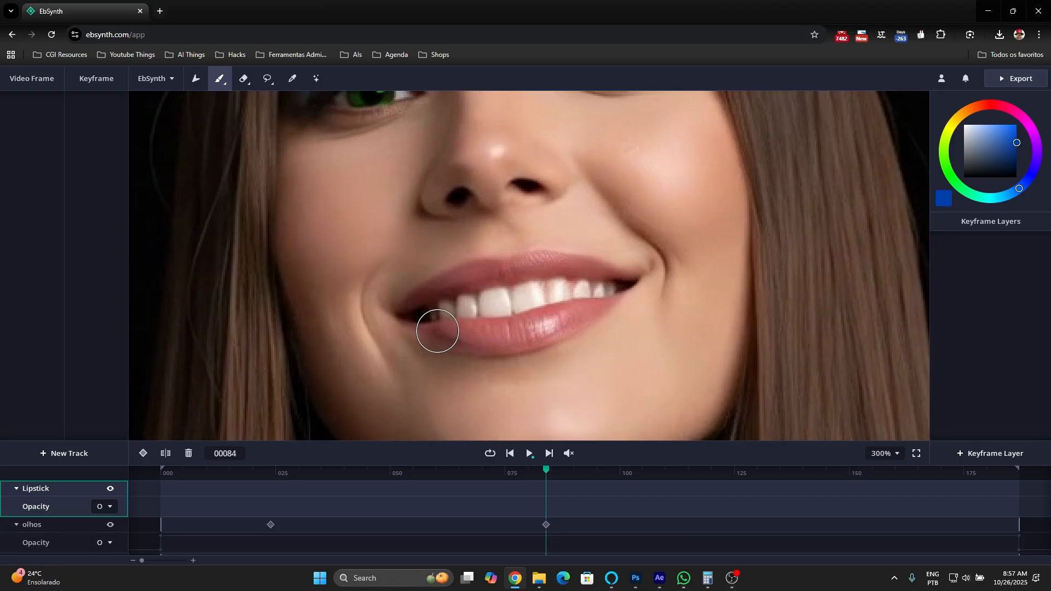
left_click_drag(430, 332, 569, 320)
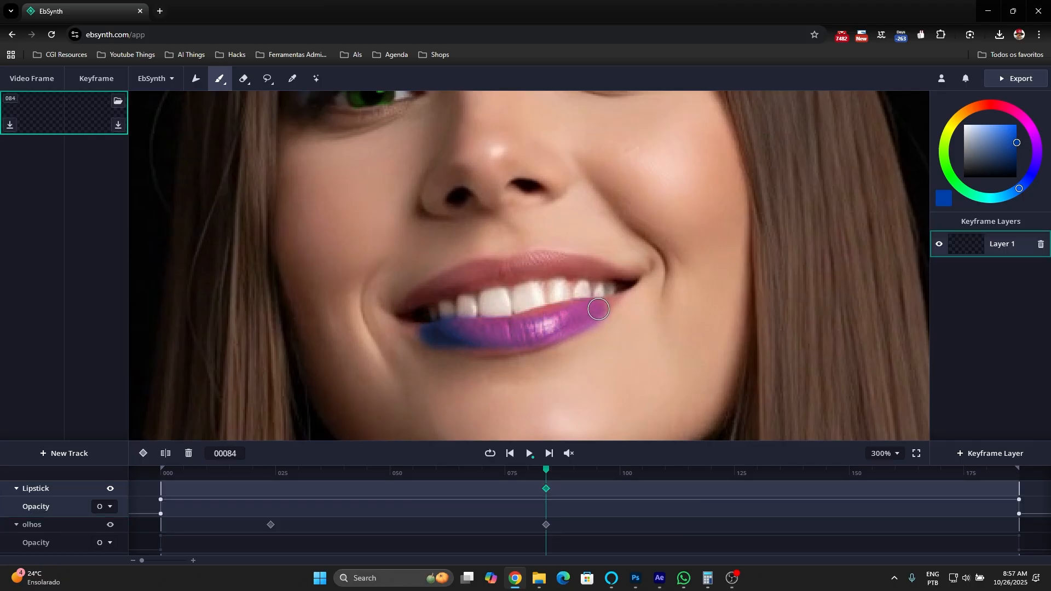
Try other blend modes on the Lipstick track, undo the last change and set the mode to Multiply.
left_click(104, 506)
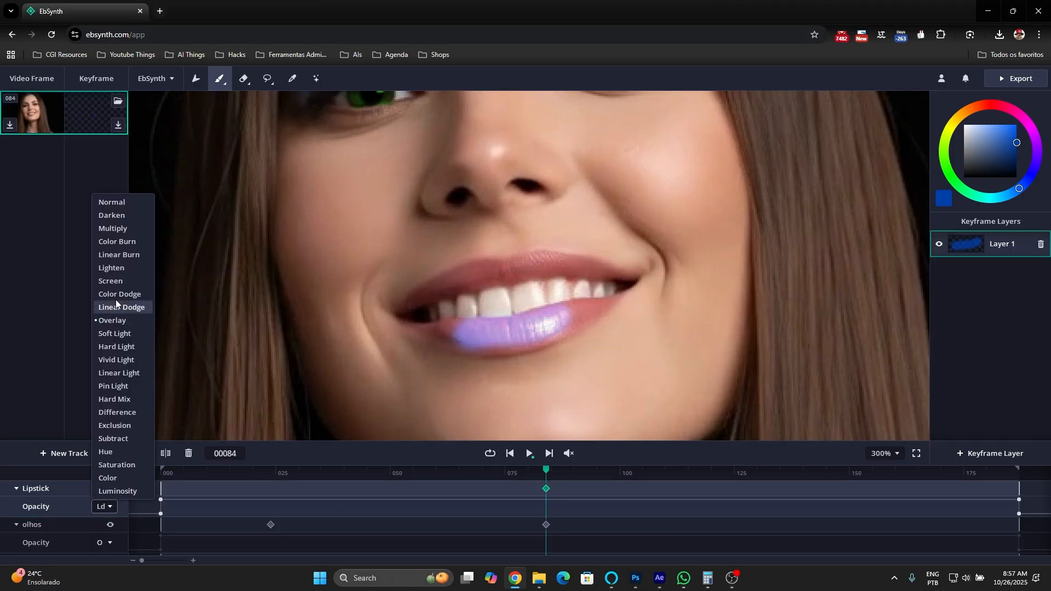
left_click(114, 227)
key("ctrl+z")
left_click(105, 507)
left_click(107, 229)
Erase the test paint from the lower lip and repaint both lips in light blue on the Lipstick track.
left_click(243, 79)
mouse_move(450, 333)
left_mouse_down()
mouse_move(580, 315)
mouse_move(564, 342)
left_mouse_up()
key("b")
mouse_move(441, 331)
left_mouse_down()
mouse_move(598, 309)
mouse_move(509, 336)
mouse_move(441, 336)
left_mouse_up()
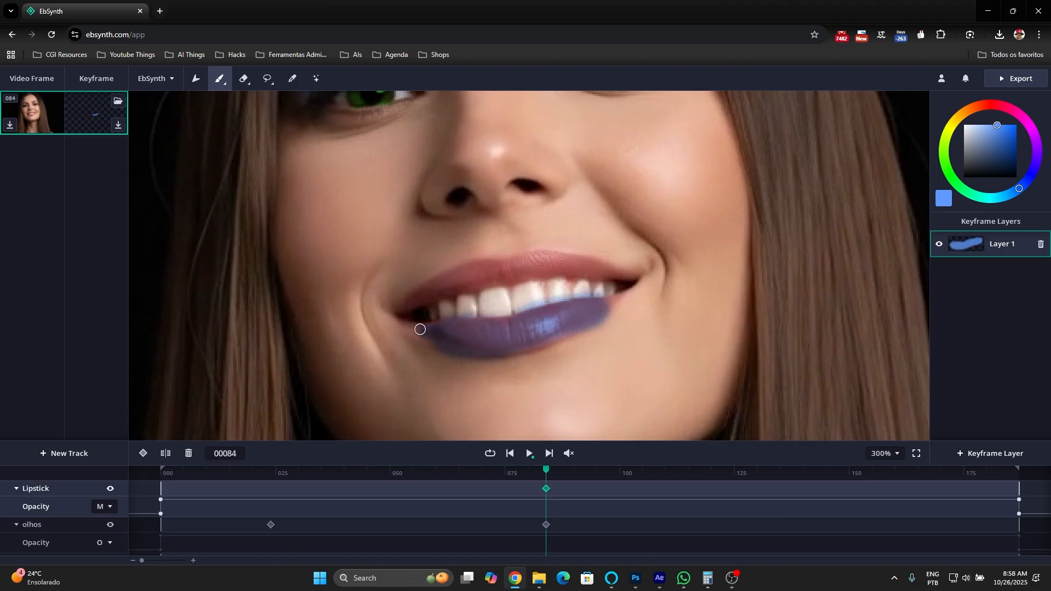
mouse_move(600, 309)
left_mouse_down()
mouse_move(597, 265)
mouse_move(493, 265)
mouse_move(401, 307)
mouse_move(530, 273)
mouse_move(622, 279)
mouse_move(511, 264)
left_mouse_up()
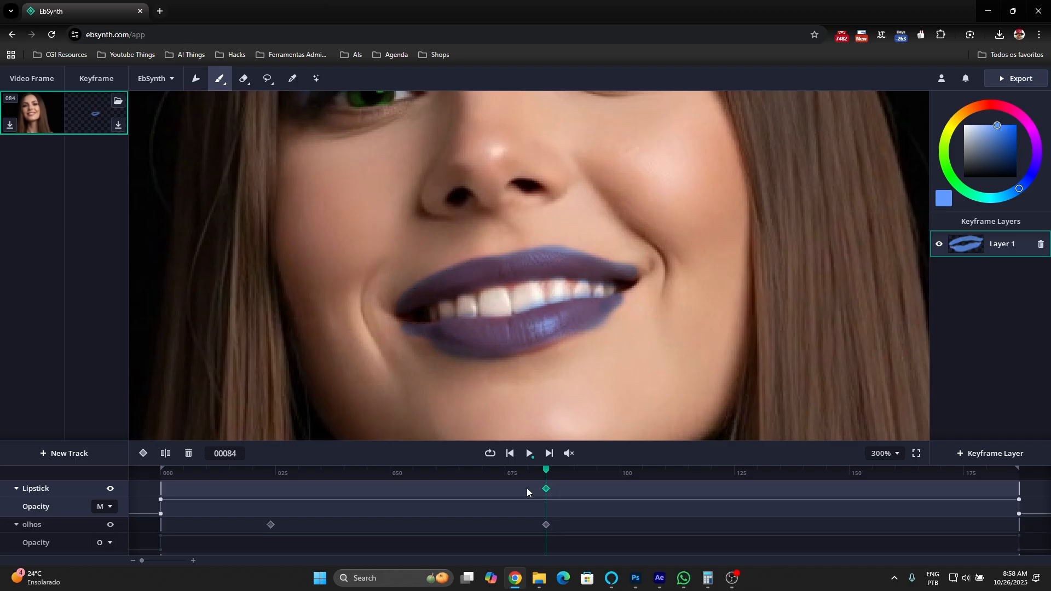
Propagate the lipstick across the video and play it back to inspect the lips.
key("space")
scroll(499, 289, "down", 10)
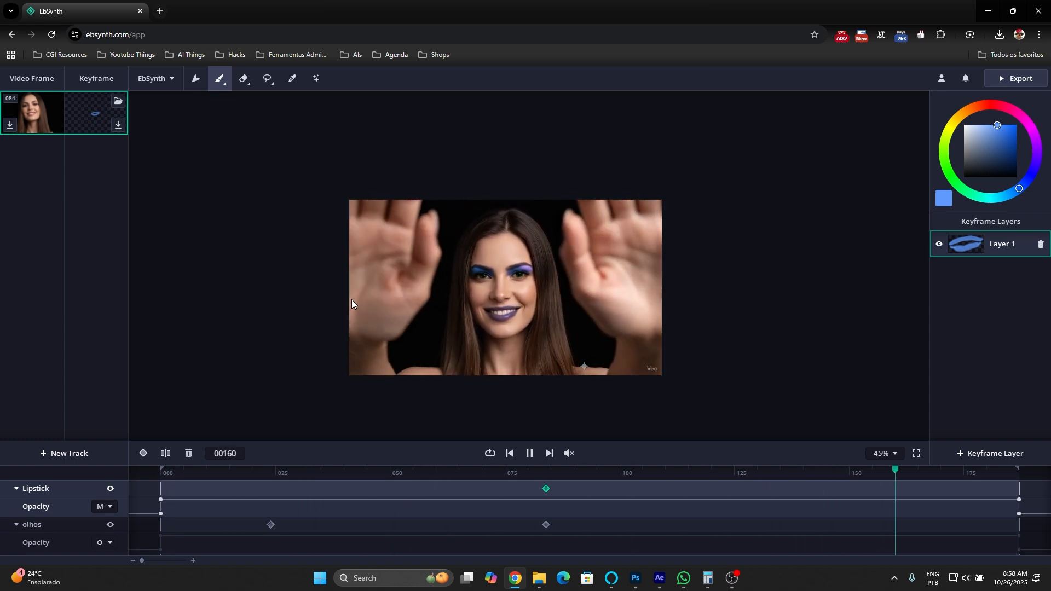
key("space")
scroll(517, 324, "up", 6)
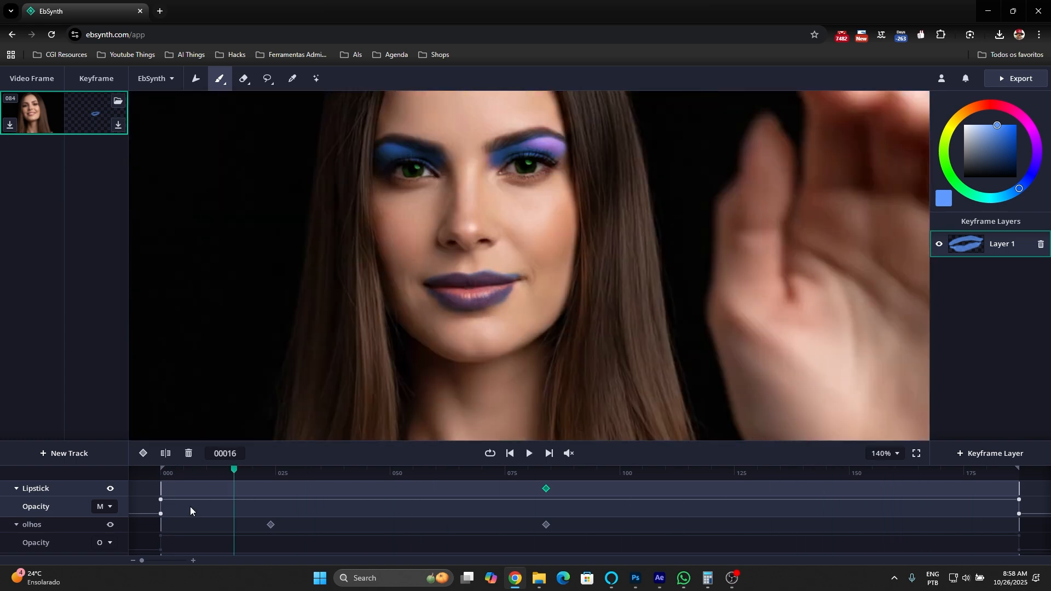
Add a Lipstick keyframe at frame 0, erase the colour spill around the mouth and fill in the unpainted parts of the lips.
left_click(146, 494)
left_click(244, 79)
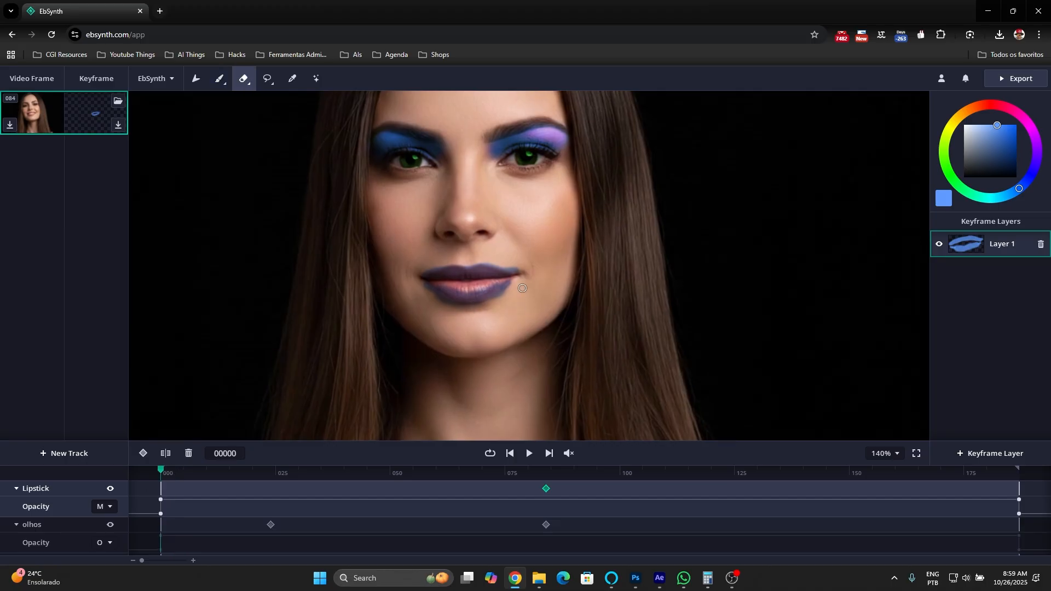
left_click(143, 453)
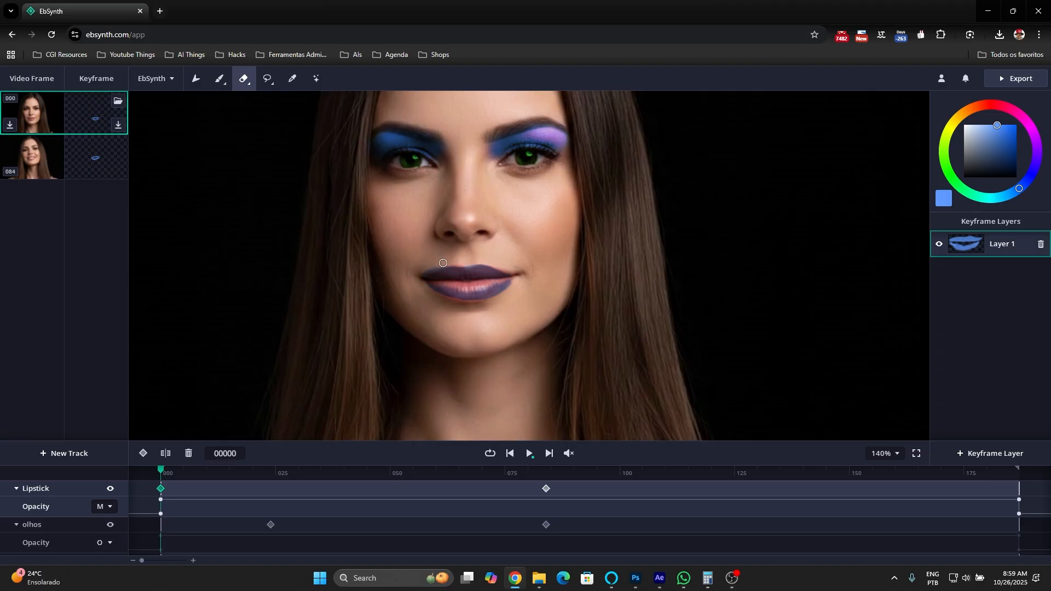
left_click(219, 80)
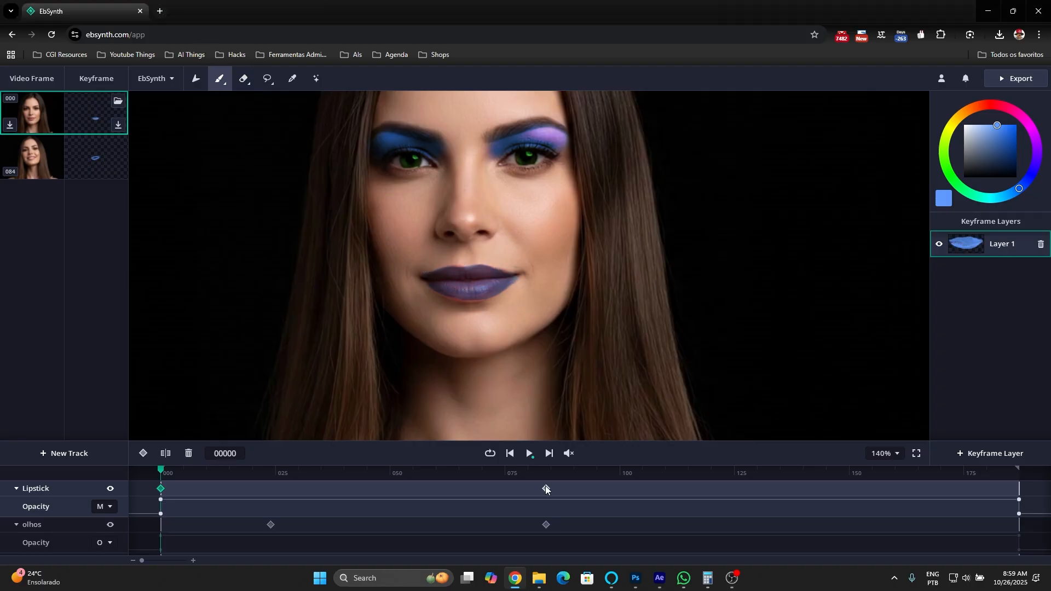
Propagate the corrected lipstick, play it back and move to frame 126.
left_click(529, 453)
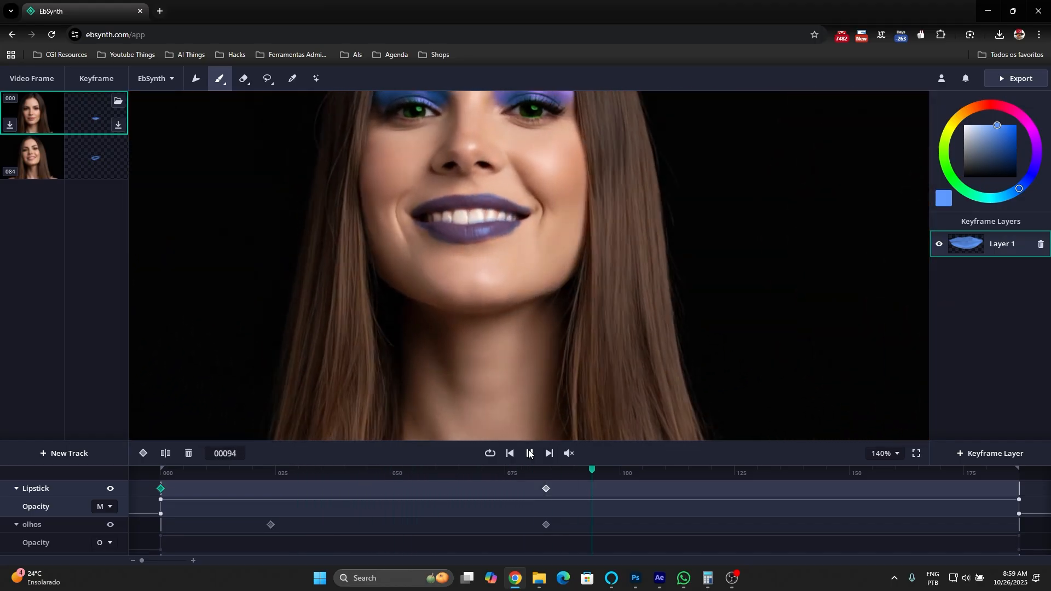
left_click(529, 453)
left_click_drag(617, 474, 739, 487)
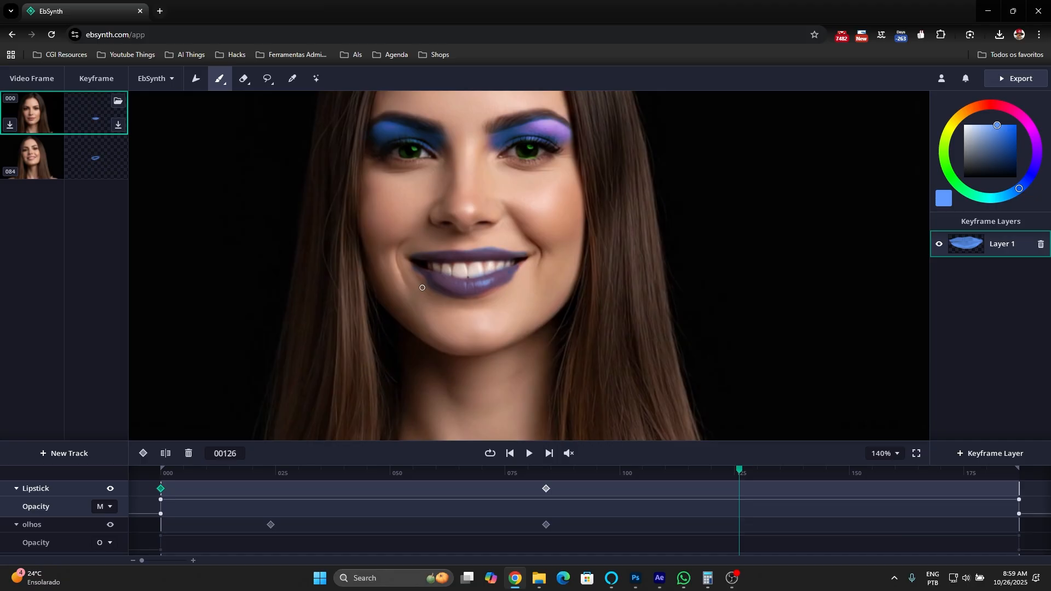
Add a Lipstick keyframe at frame 126, then erase the spill around the mouth and touch up the lip edges.
left_click(243, 79)
left_click(440, 292)
left_click(143, 453)
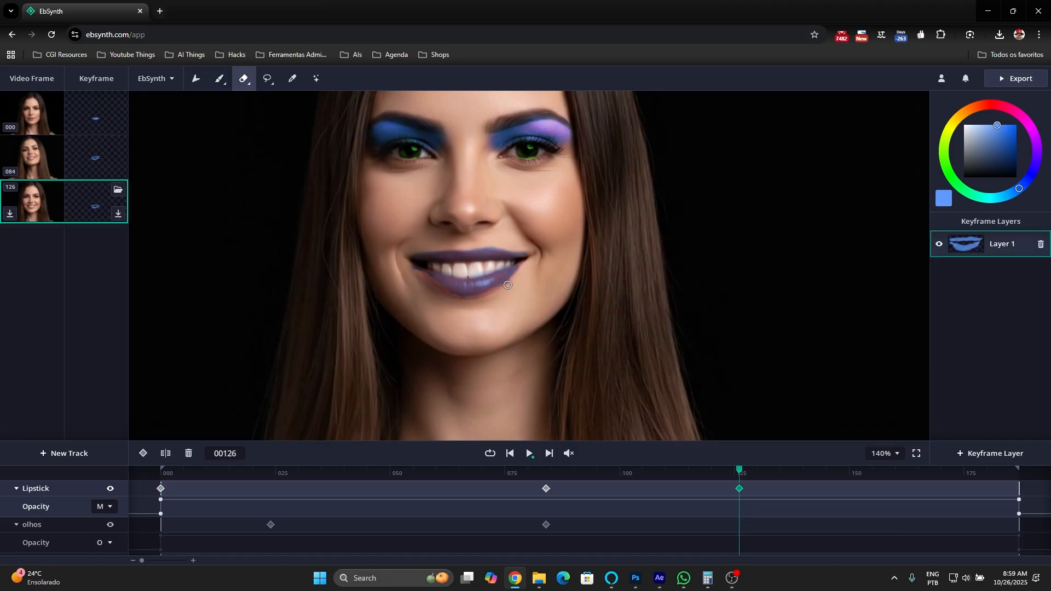
mouse_move(437, 280)
left_mouse_down()
mouse_move(504, 274)
mouse_move(335, 317)
left_mouse_up()
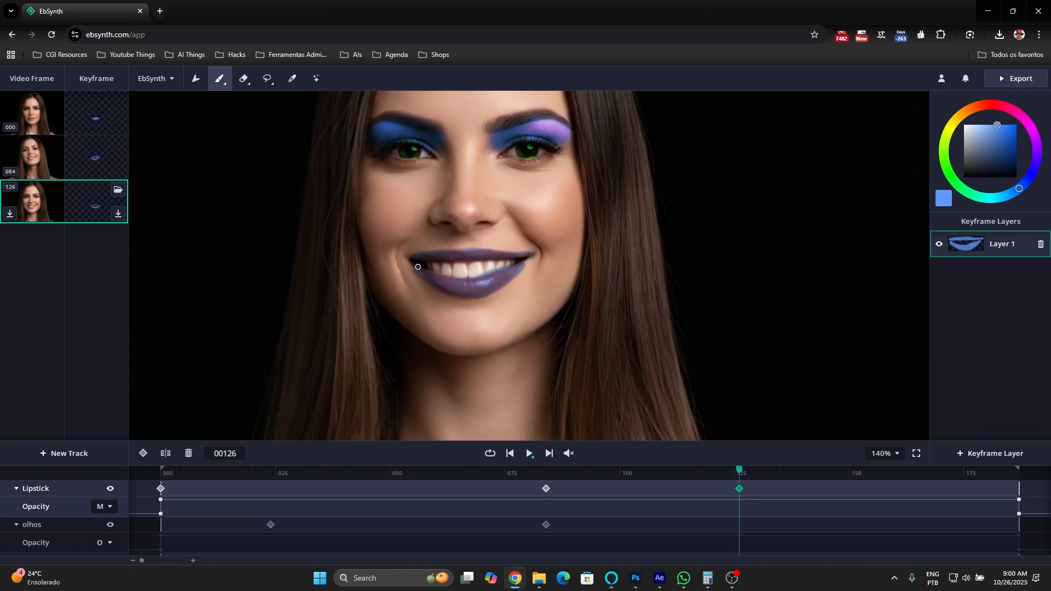
key("e")
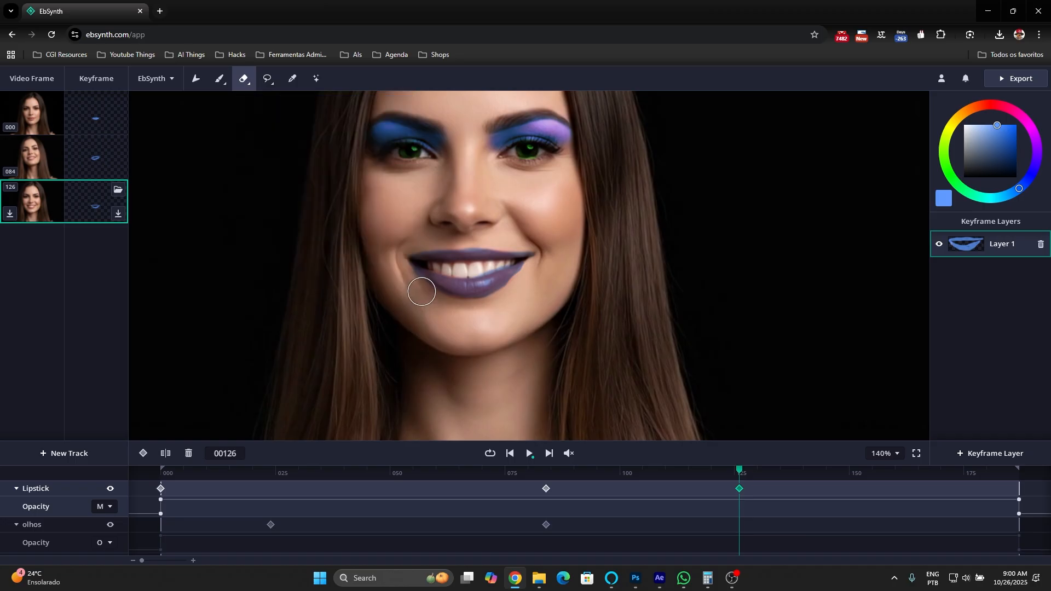
Propagate the lipstick keyframes, review the result over the whole frame and return to frame 0.
left_click(529, 454)
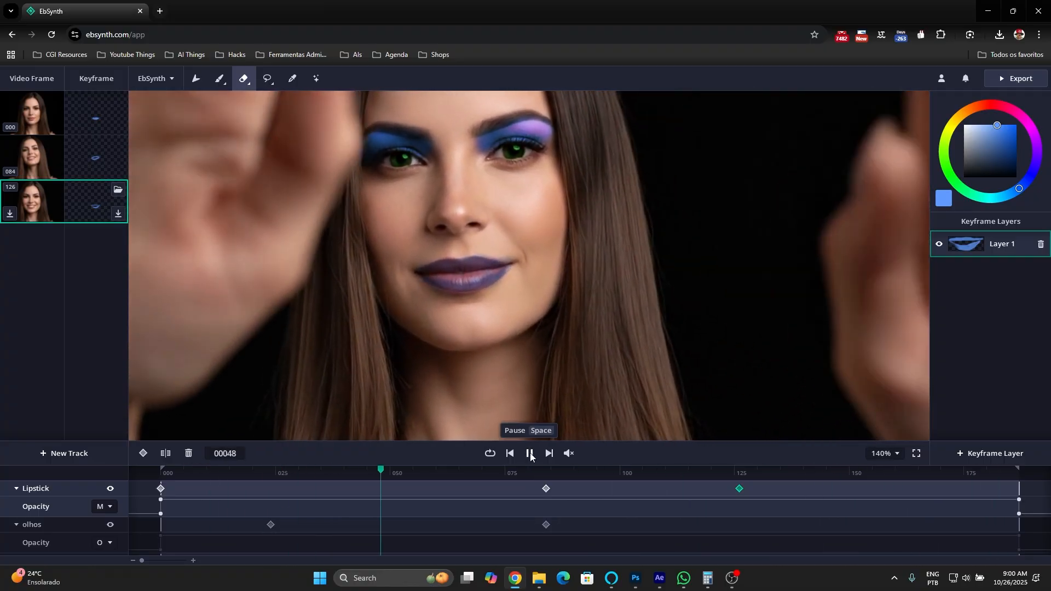
left_click(528, 455)
left_click(449, 474)
scroll(459, 323, "down", 5)
left_click_drag(392, 474, 155, 473)
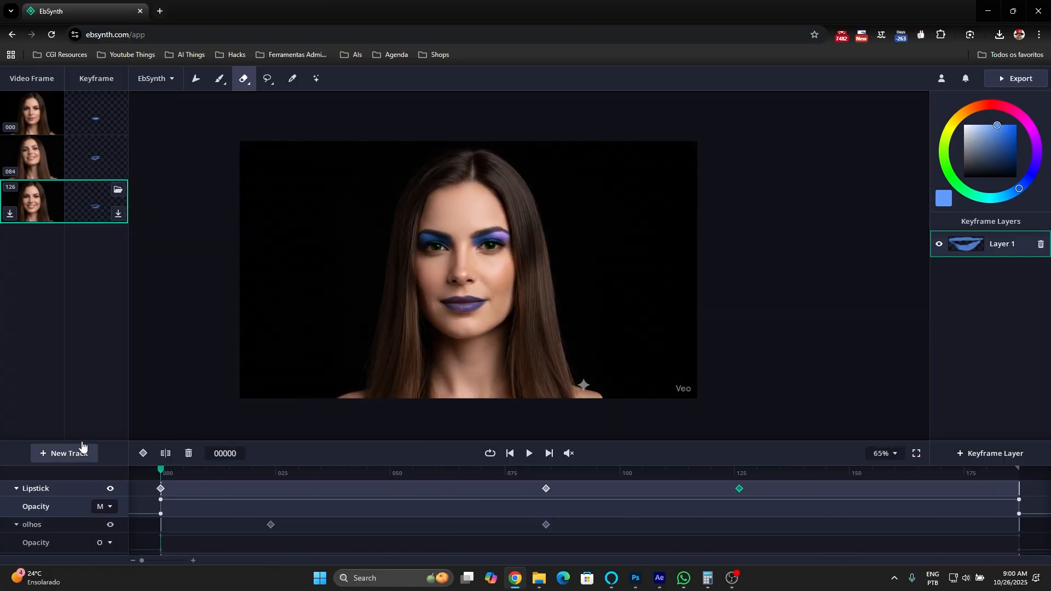
Add a new track named pinta.
left_click(78, 451)
double_click(48, 486)
key("BackSpace")
type("pinta")
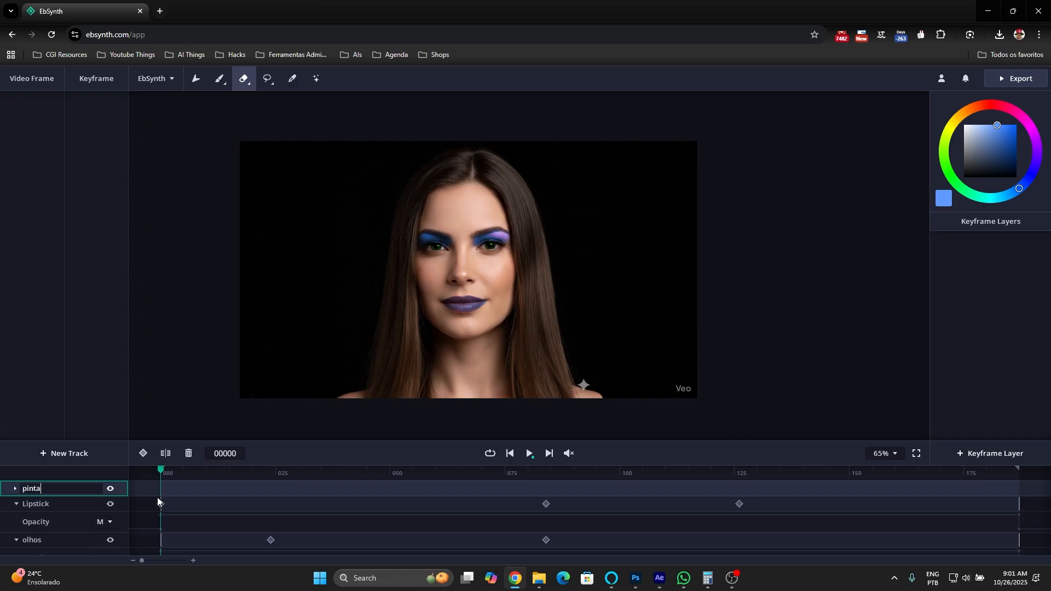
key("Return")
Go to frame 75 and paint a small black beauty mark between the nose and the corner of the mouth on the pinta track.
left_click(505, 474)
scroll(480, 265, "up", 7)
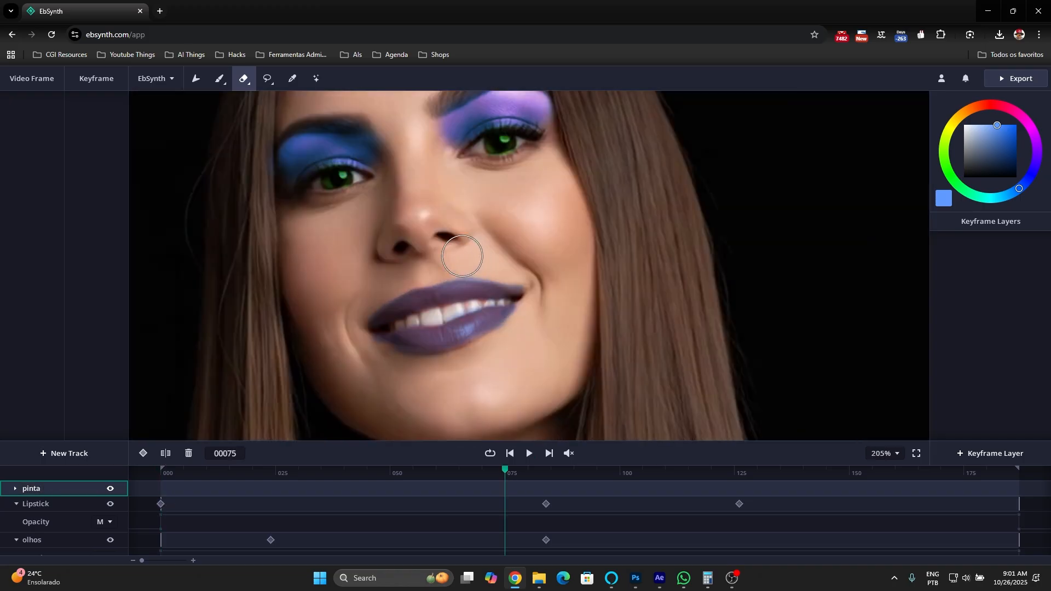
left_click(964, 178)
key("b")
left_click(483, 248)
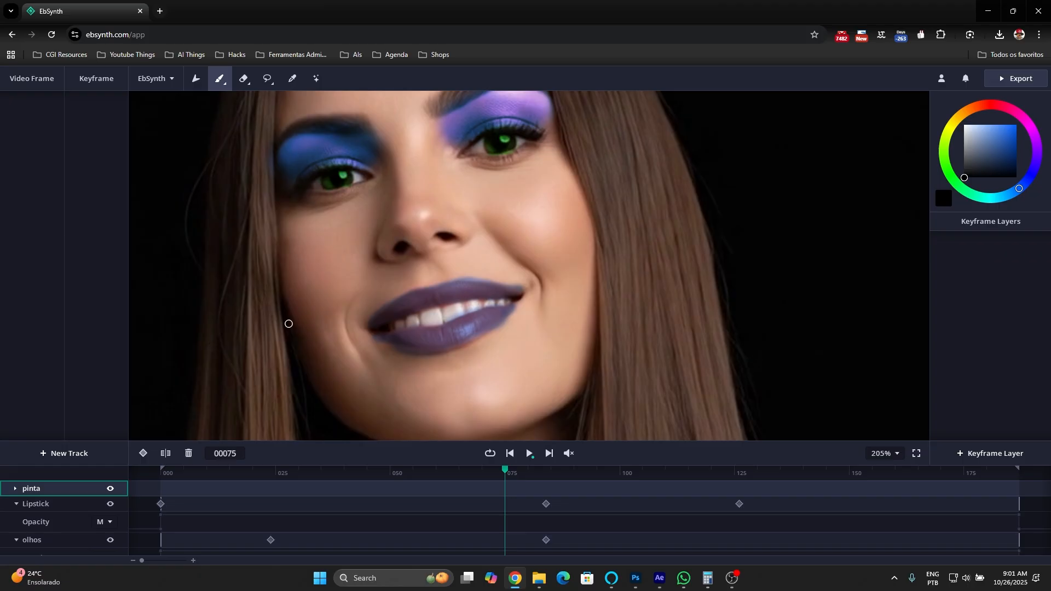
Propagate the beauty mark across the video and play it from the start with the whole frame in view.
left_click(527, 453)
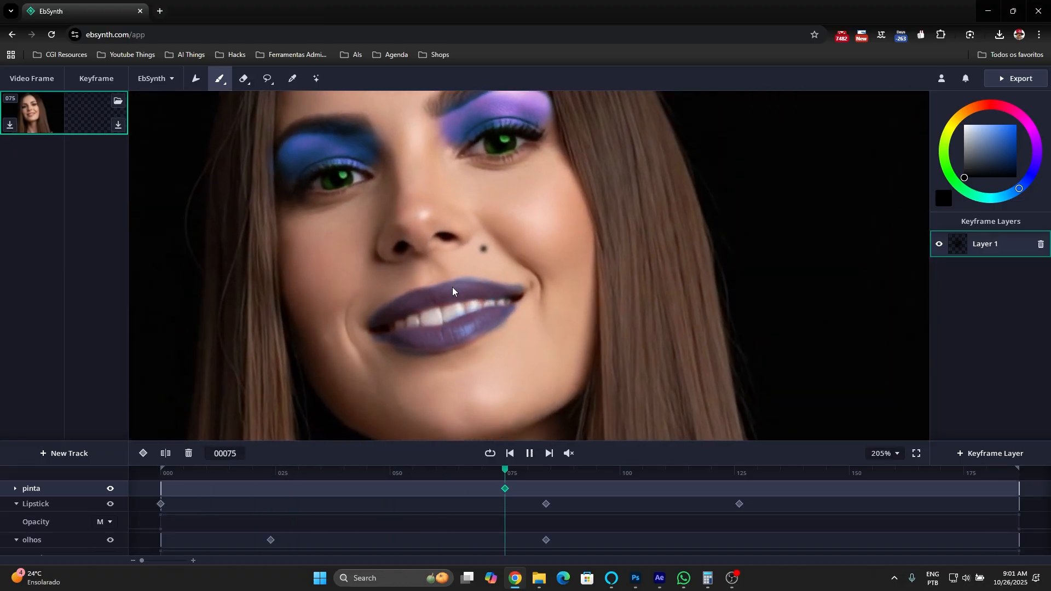
left_click(530, 454)
scroll(501, 333, "down", 6)
left_click_drag(610, 476, 22, 493)
key("space")
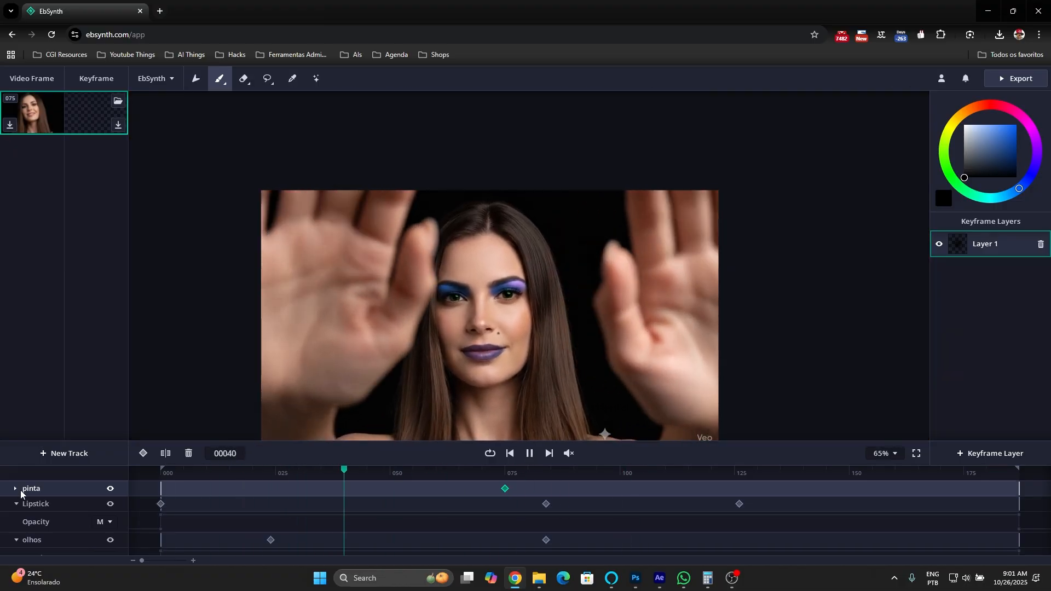
Toggle the visibility of the pinta, Lipstick and olhos tracks to compare the makeup with the original face.
key("space")
left_click(110, 490)
left_click(110, 504)
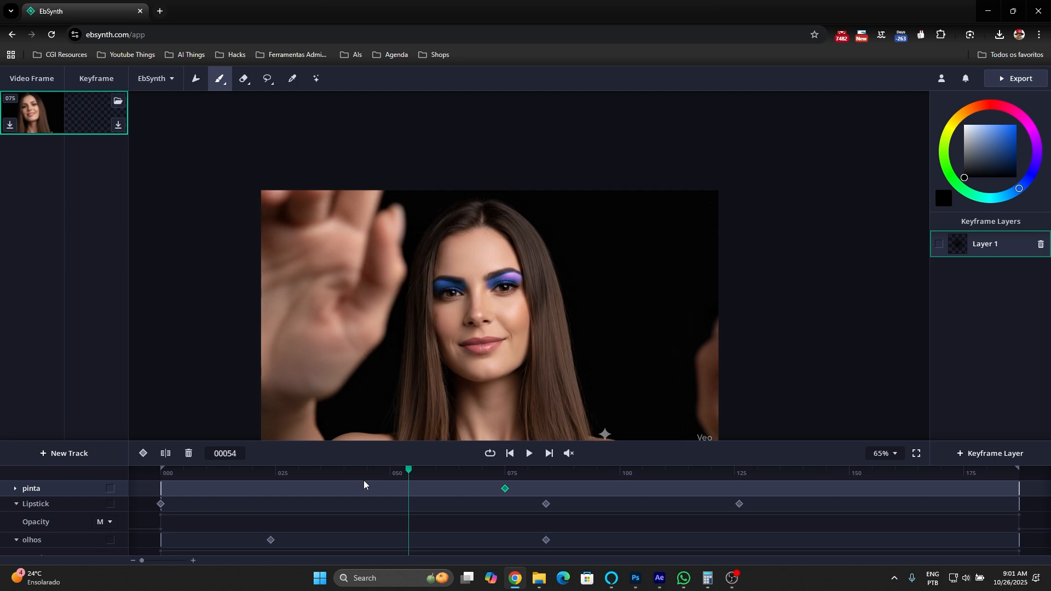
scroll(104, 495, "down", 3)
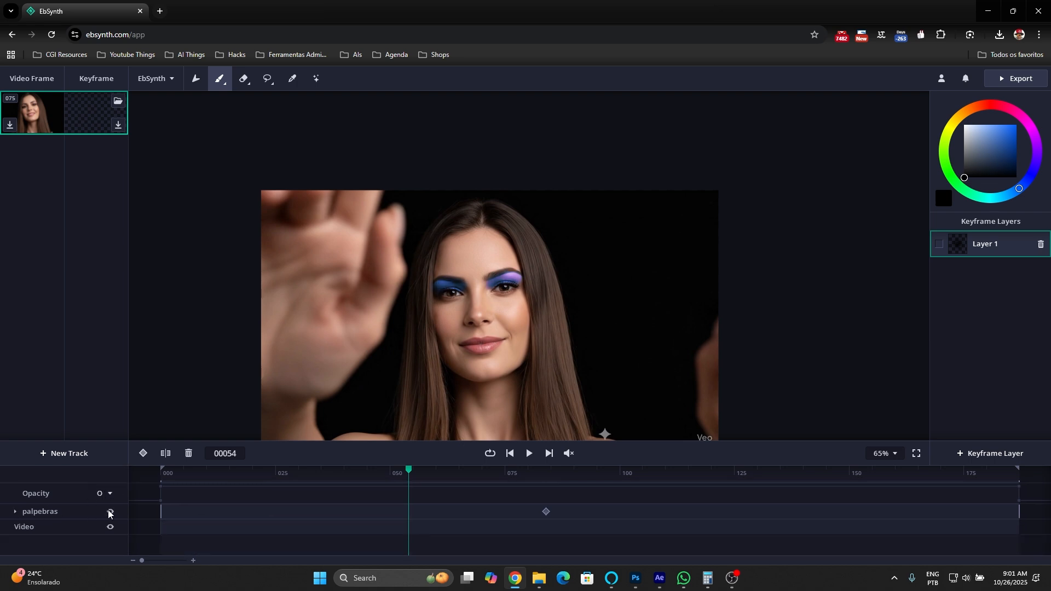
scroll(109, 513, "up", 3)
Enlarge the timeline area to reveal the tracks, recentre the video and play the finished makeup from the start.
left_click_drag(538, 441, 535, 412)
left_click_drag(496, 322, 491, 271)
left_click_drag(409, 441, 4, 468)
key("space")
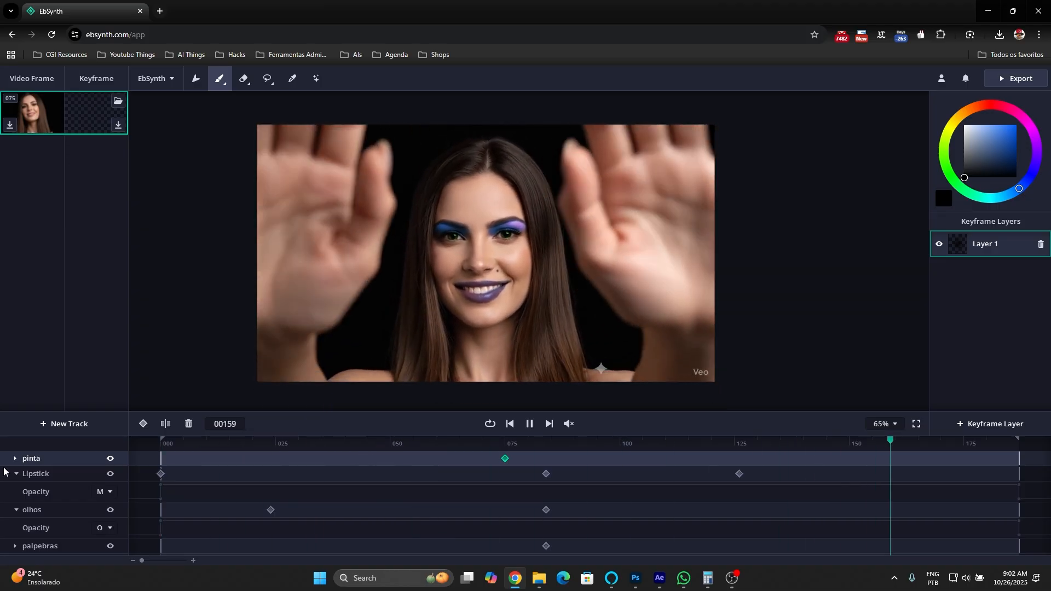
Start rendering the finished makeup video for export.
left_click(1015, 79)
left_click(556, 235)
left_click(532, 290)
left_click(517, 272)
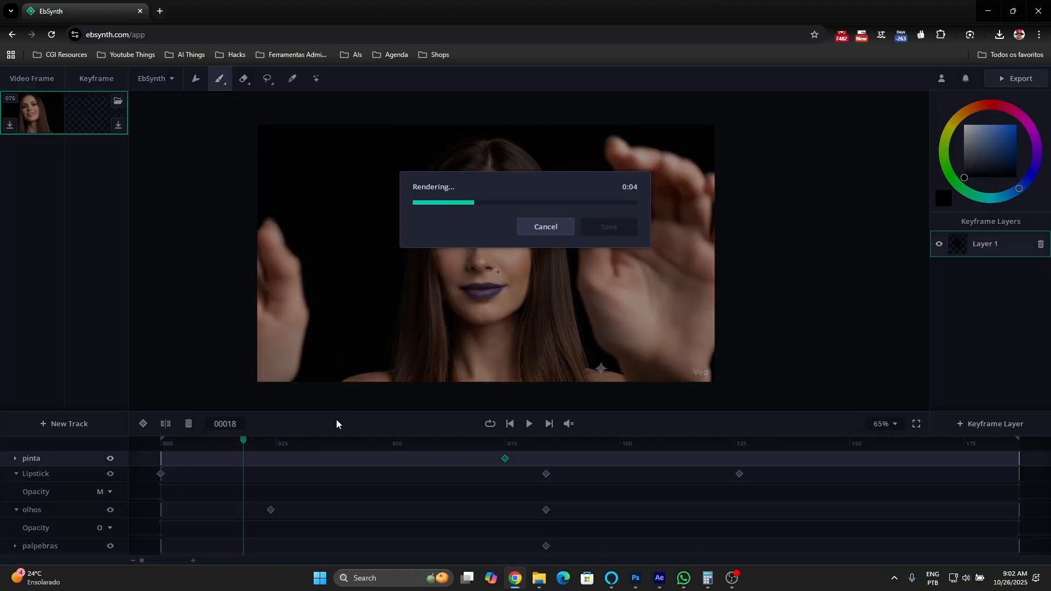
Save the rendered makeup video as maquiagem.mp4 in the cenas folder.
left_click(609, 227)
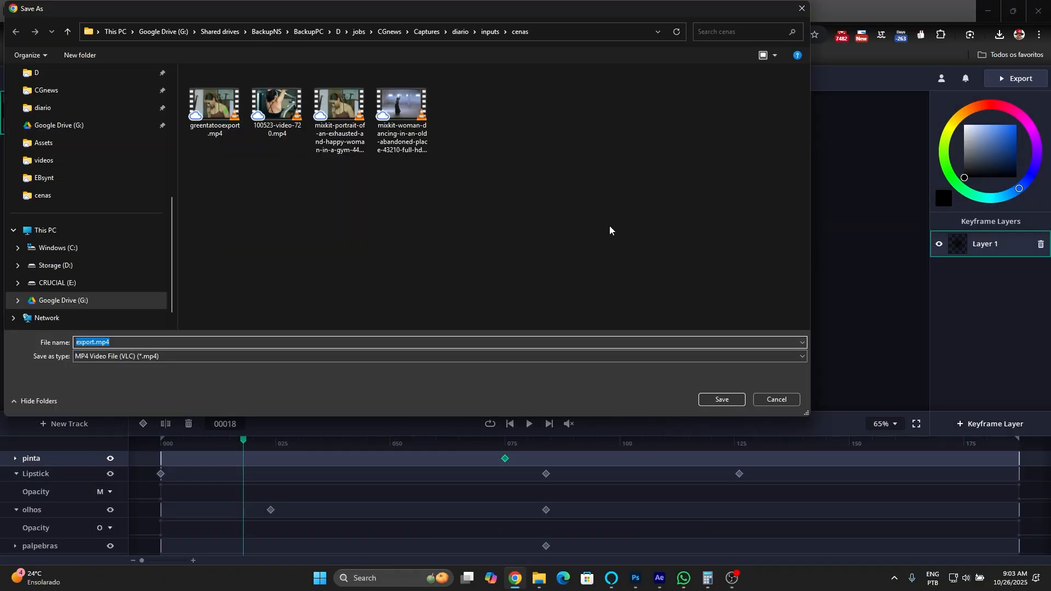
type("maquiagem")
key("Return")
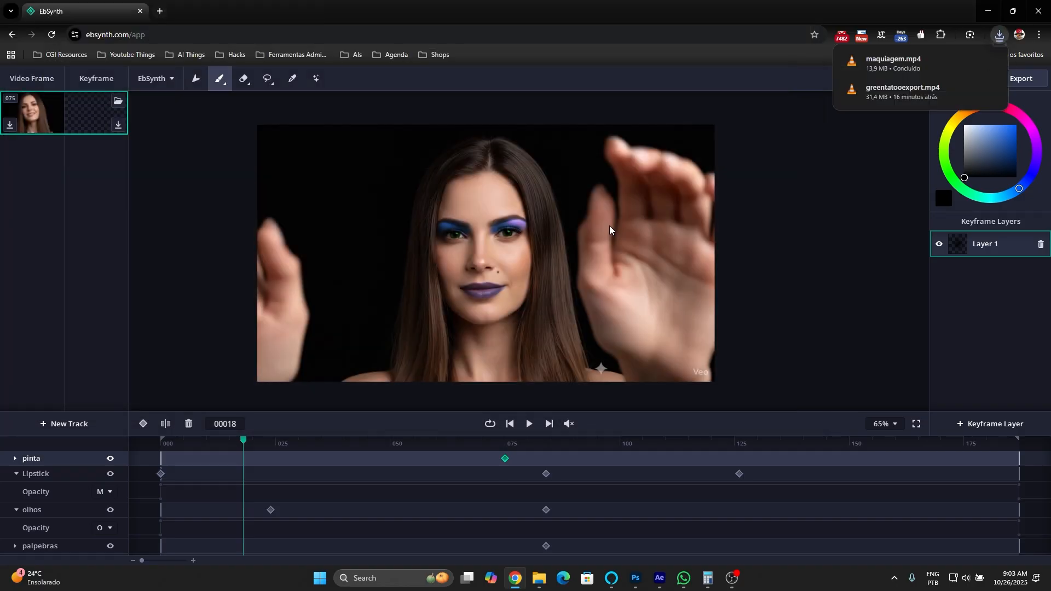
Start a new project without saving the changes to the makeup project.
left_click(170, 80)
left_click(155, 105)
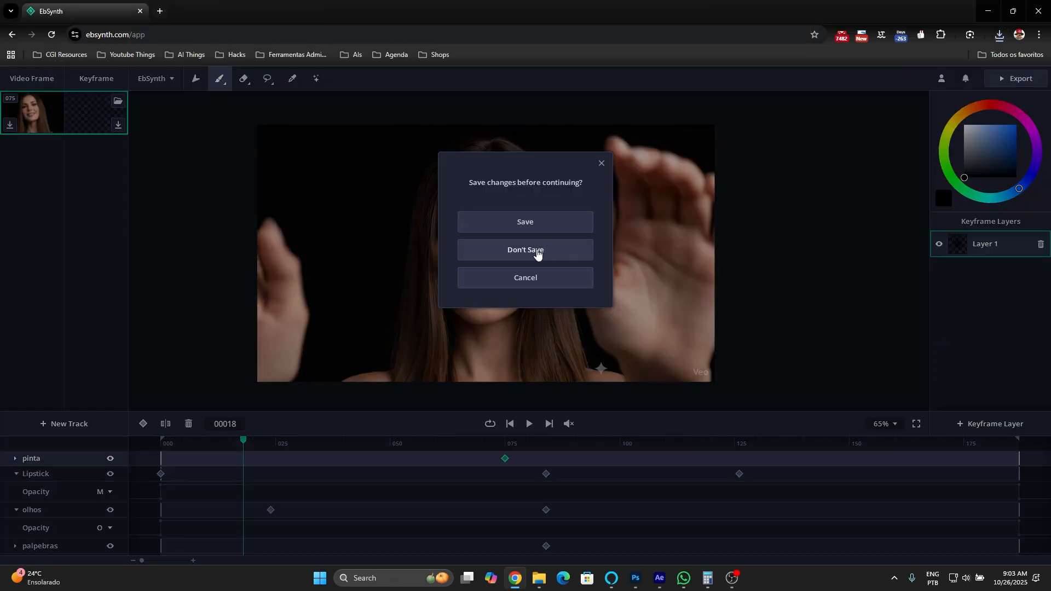
left_click(537, 253)
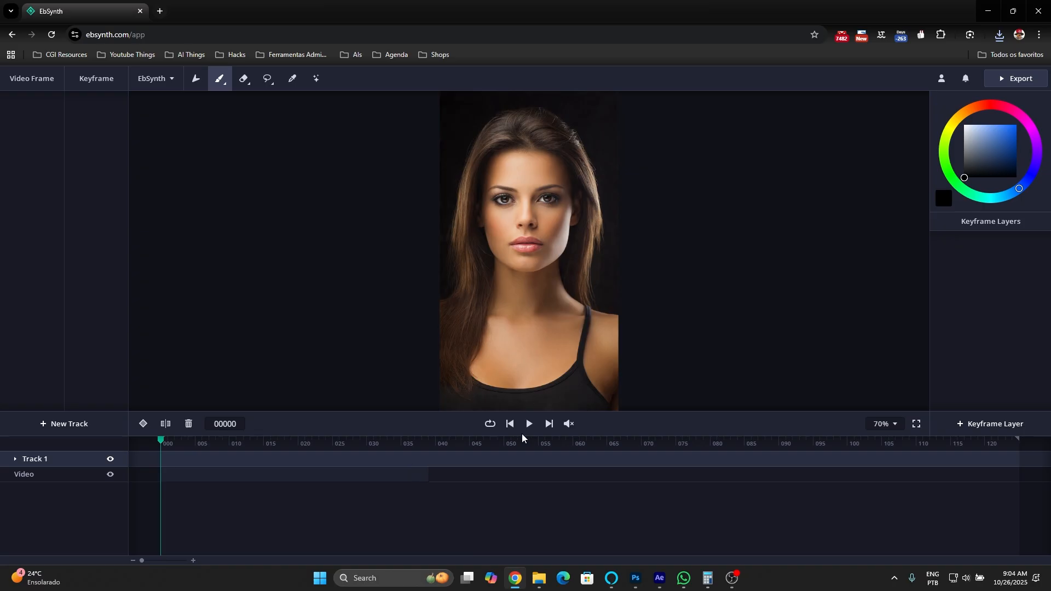
Play through the vertical portrait video and add a keyframe at frame 56.
left_click(528, 424)
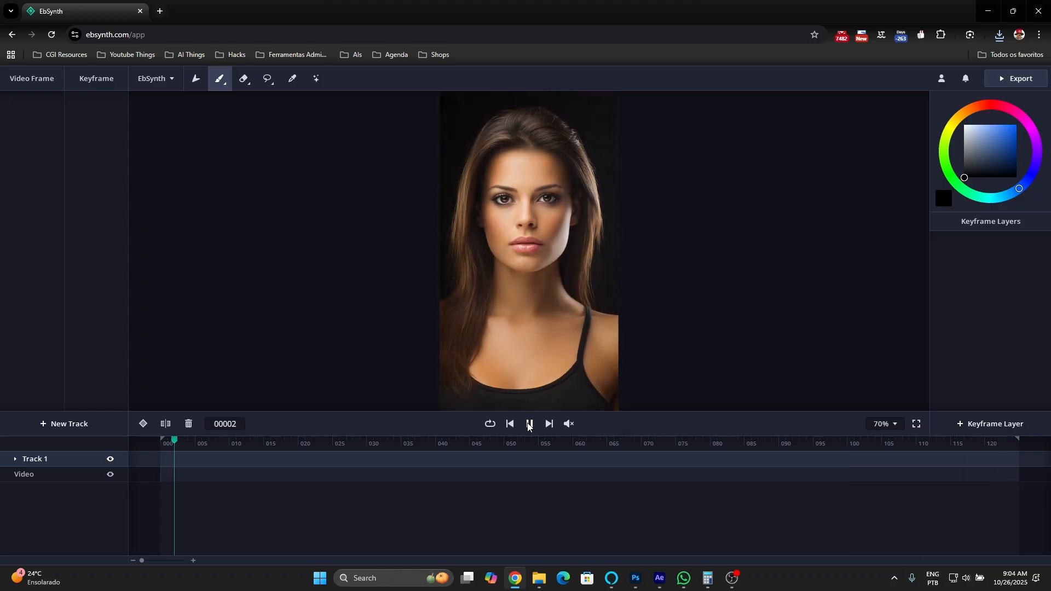
left_click(528, 424)
left_click_drag(543, 440, 538, 440)
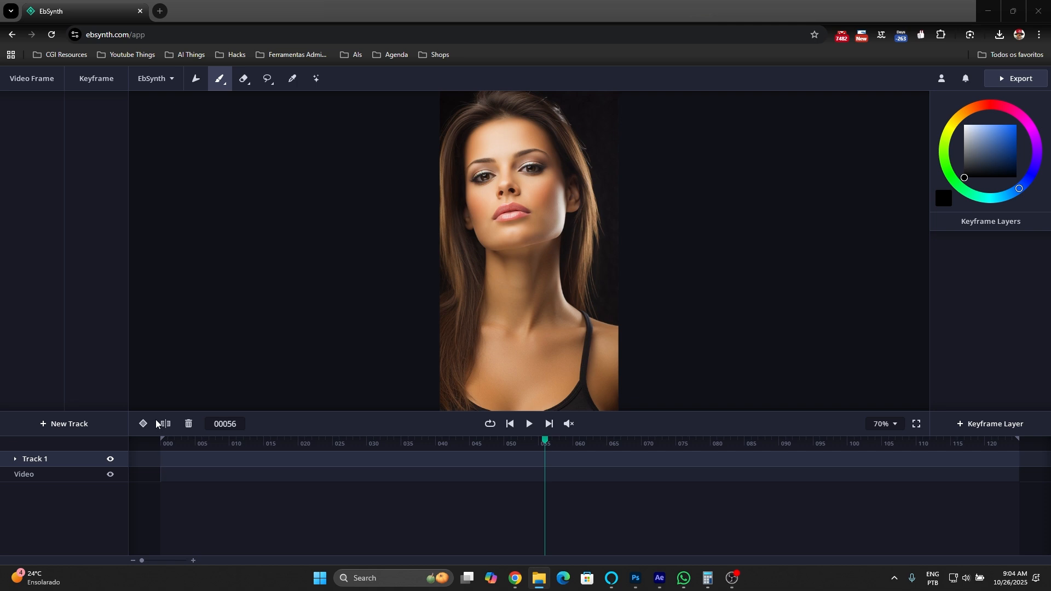
left_click(142, 422)
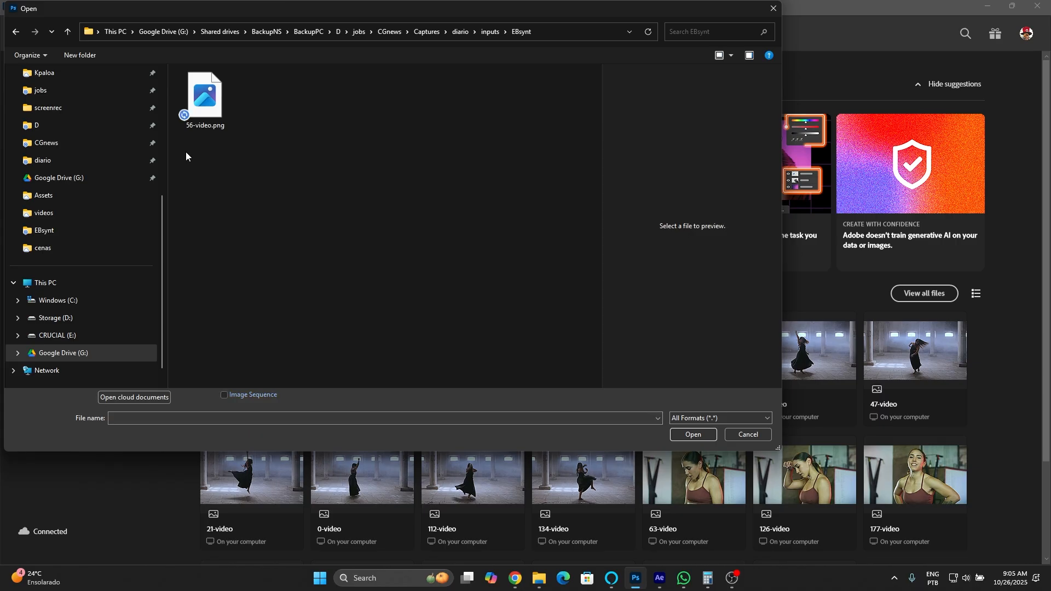
Open 56-video.png from the EBsynt folder in Photoshop and bring up its Neural Filters.
double_click(204, 96)
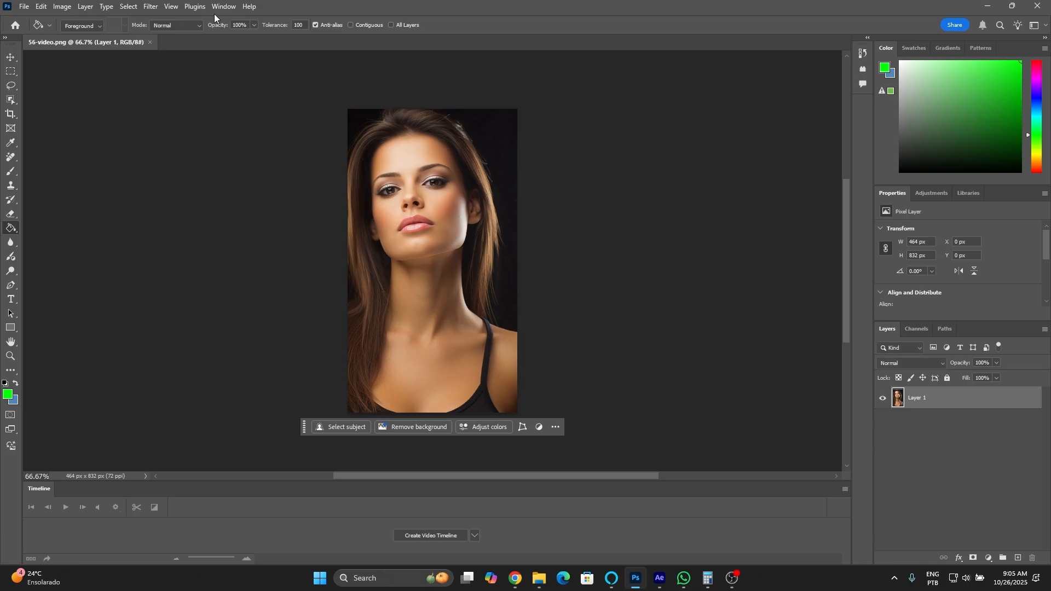
left_click(151, 6)
left_click(157, 49)
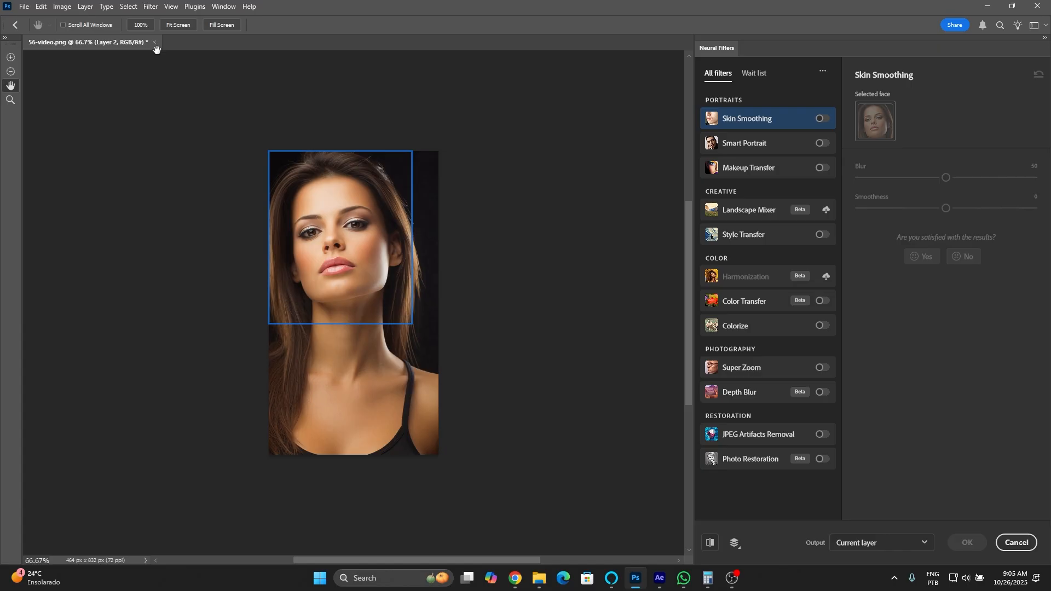
Enable Style Transfer and apply the black-and-white sketched woman preset from the image styles to the portrait.
left_click(766, 235)
left_click(823, 235)
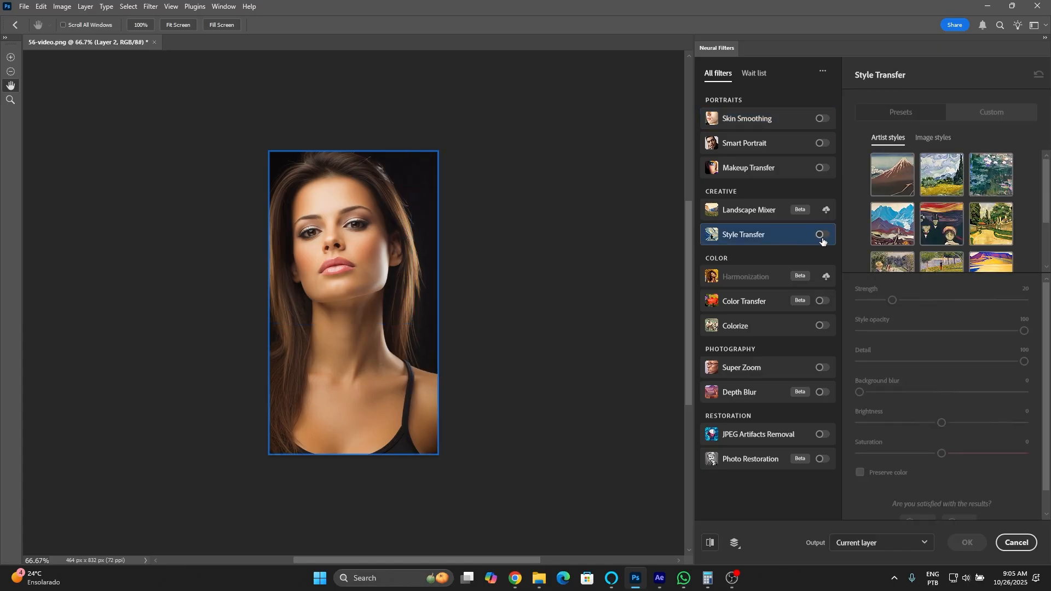
left_click(991, 114)
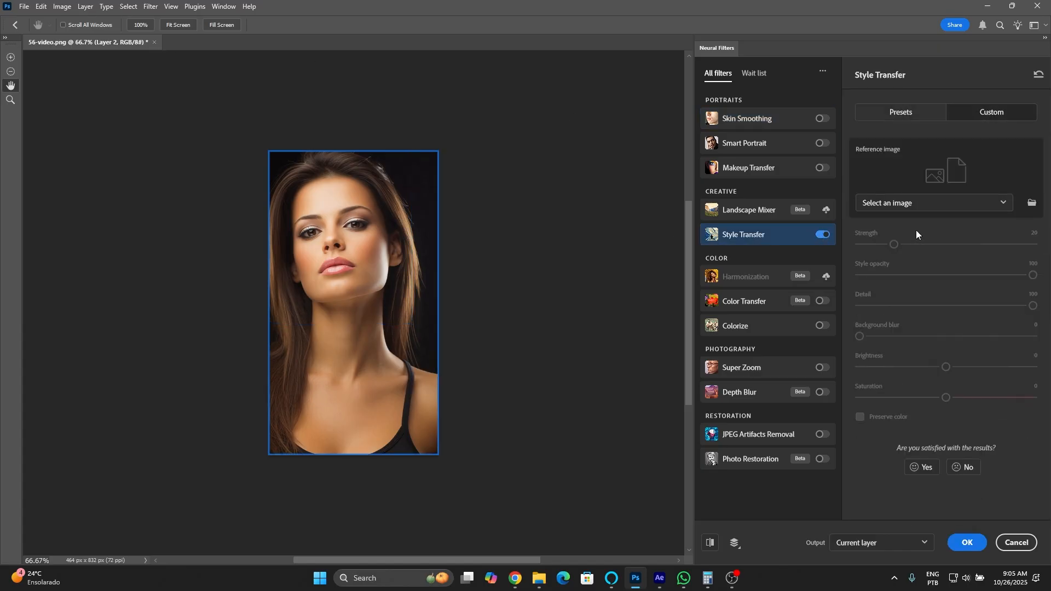
left_click(891, 113)
left_click(933, 137)
scroll(938, 238, "down", 3)
scroll(938, 238, "down", 2)
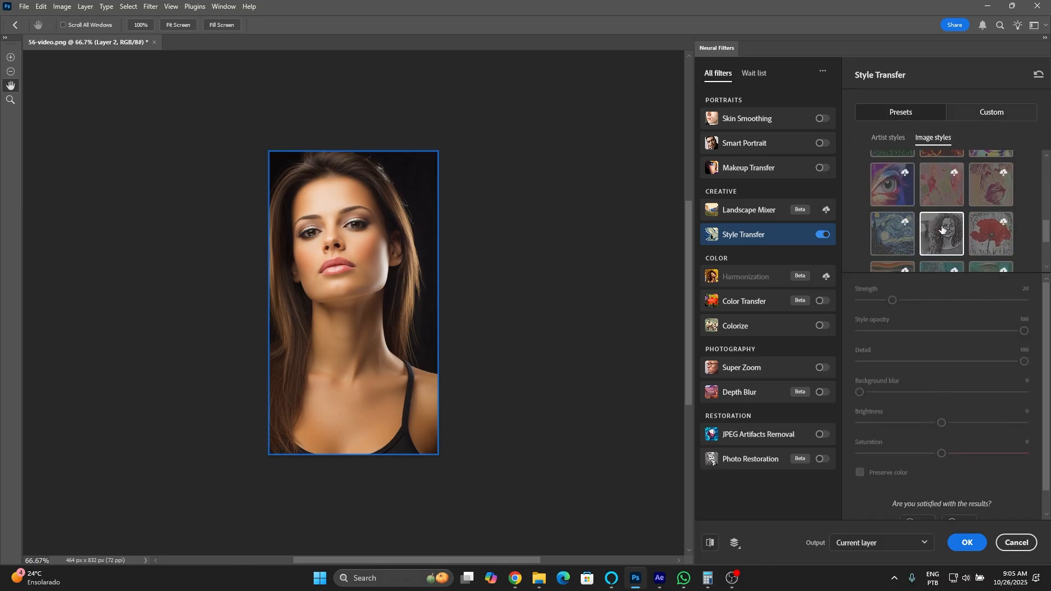
left_click(953, 540)
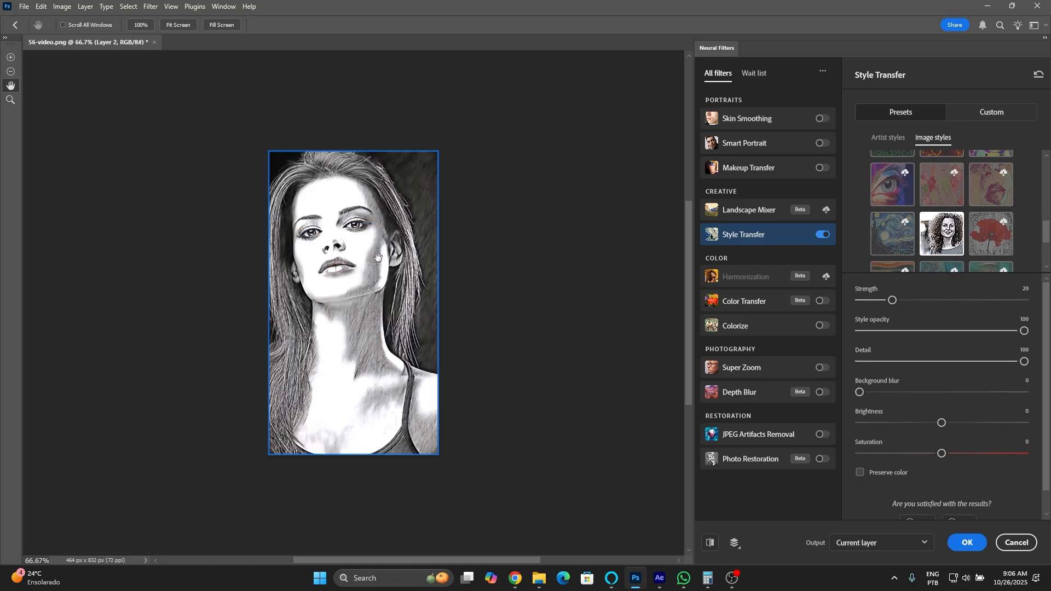
key("Return")
Save a copy of the stylized portrait as 56.png in the EBsynt folder.
left_click(24, 6)
mouse_move(61, 197)
left_click(167, 196)
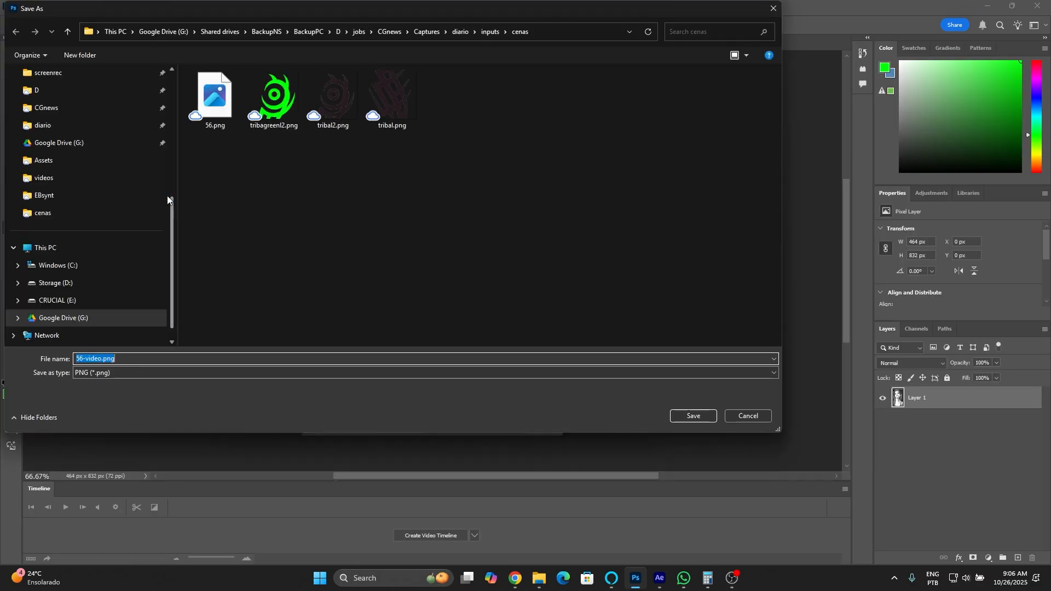
left_click(491, 31)
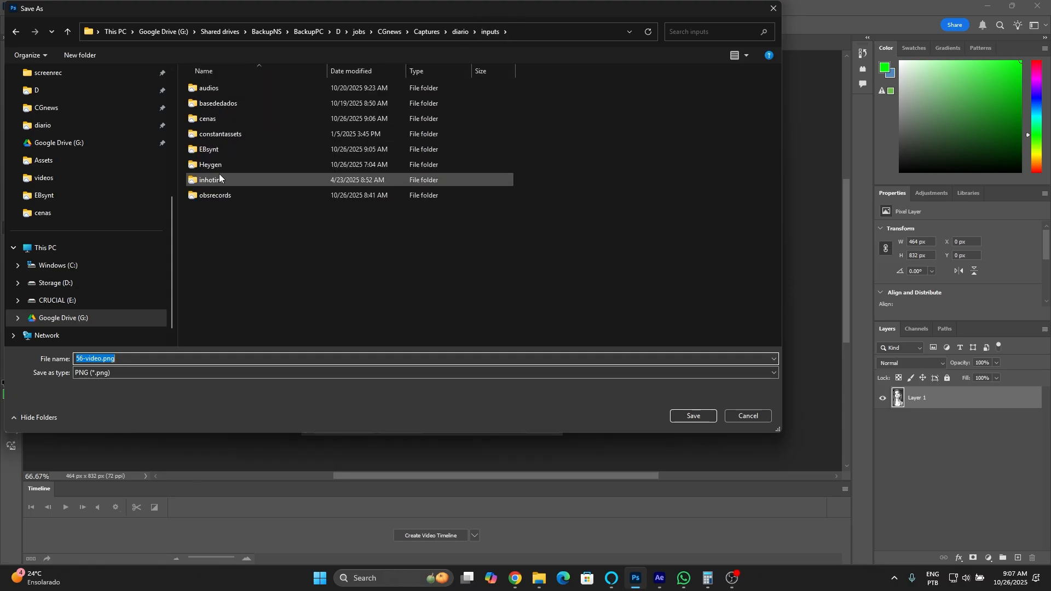
double_click(198, 151)
left_click(99, 359)
key("BackSpace")
key("BackSpace")
key("BackSpace")
key("BackSpace")
key("BackSpace")
key("BackSpace")
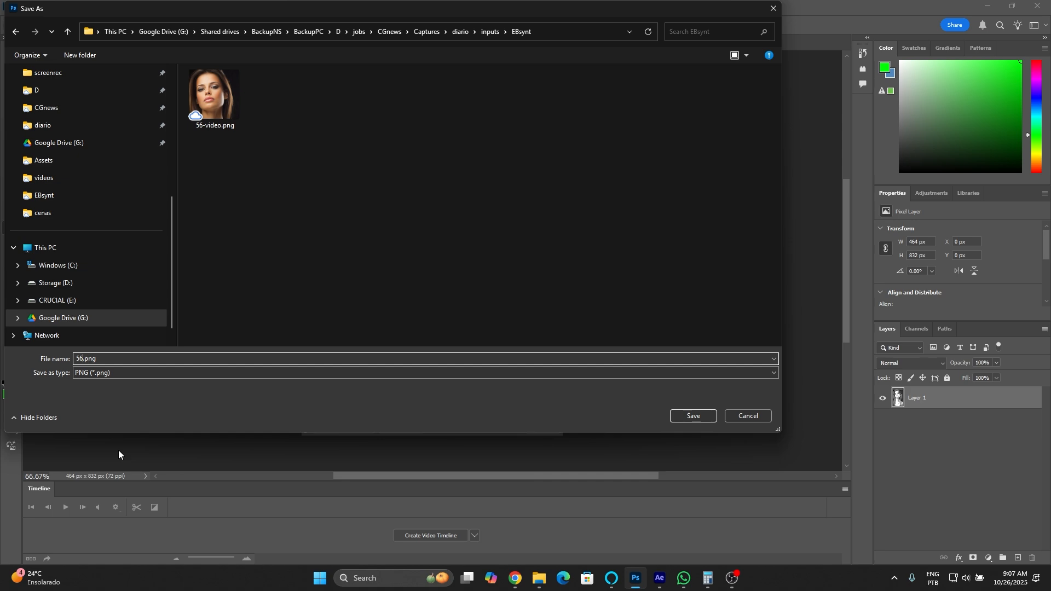
key("Return")
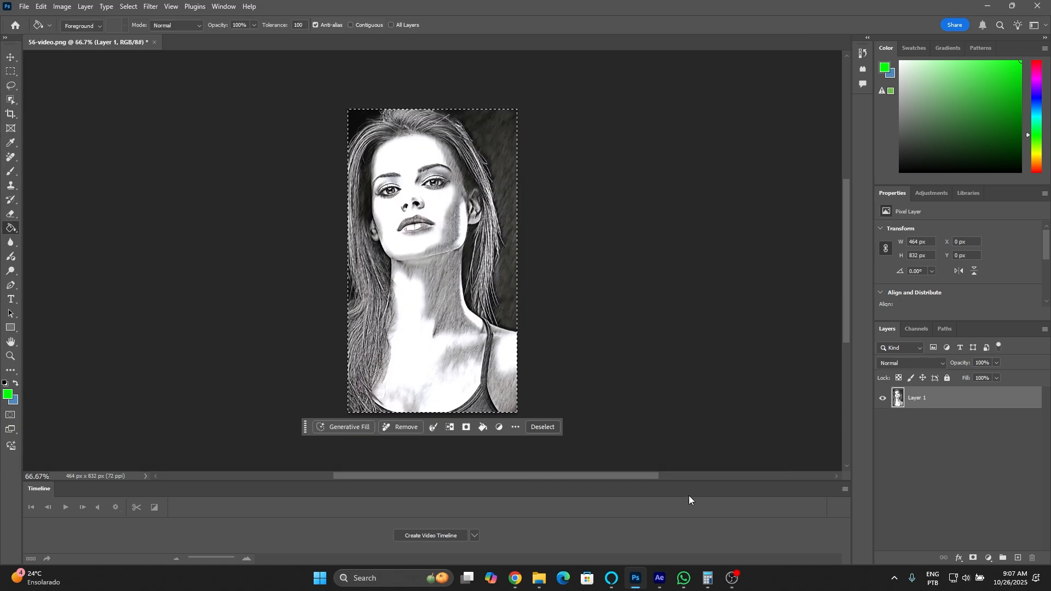
Switch to EbSynth, load 56.png into the frame 56 keyframe, and propagate and play the sketch style across the video.
left_click(514, 580)
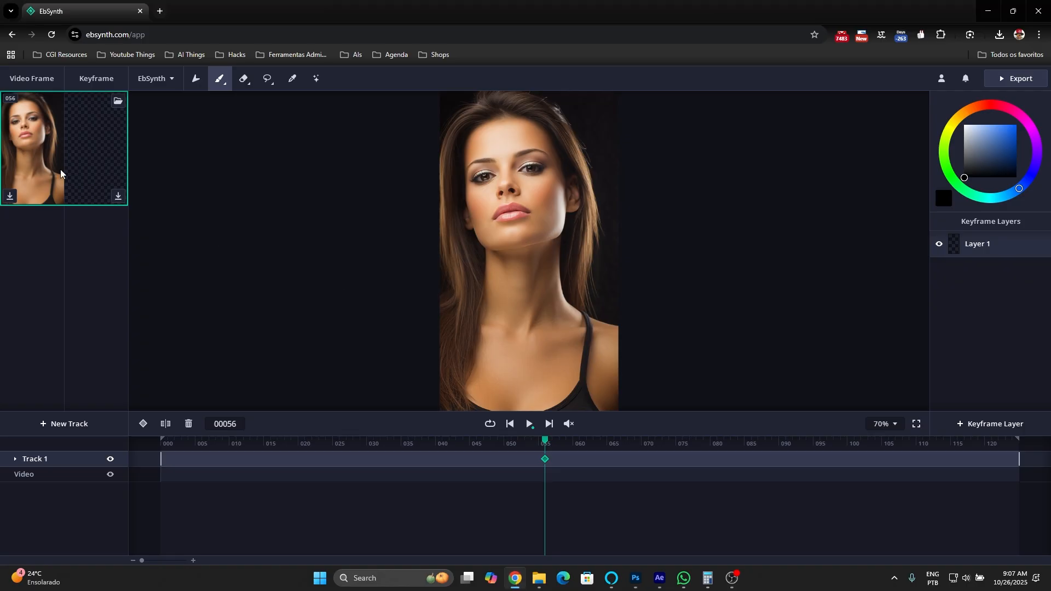
left_click(118, 101)
left_click(204, 99)
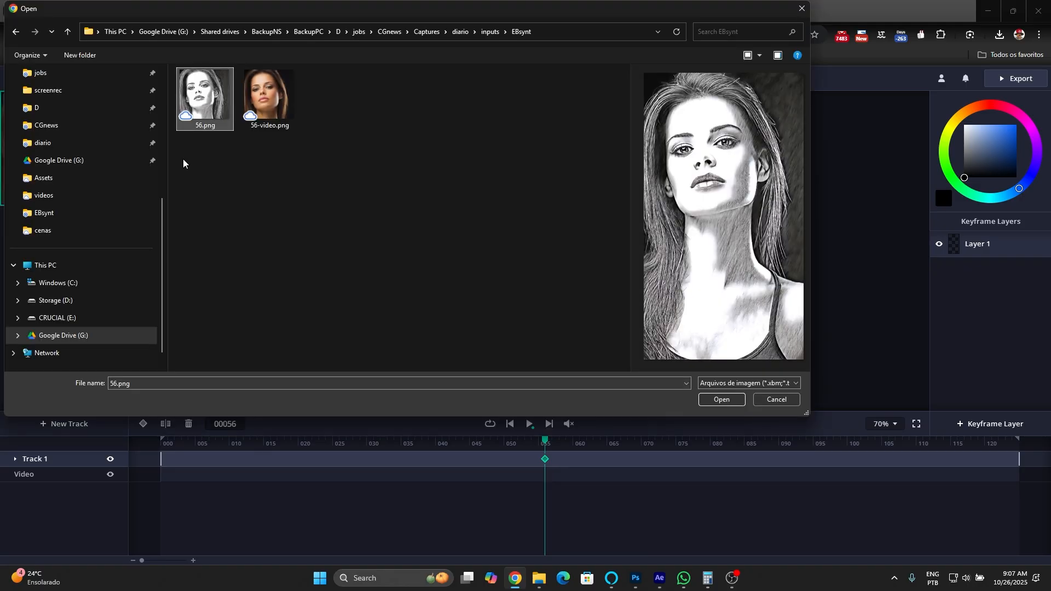
left_click(720, 399)
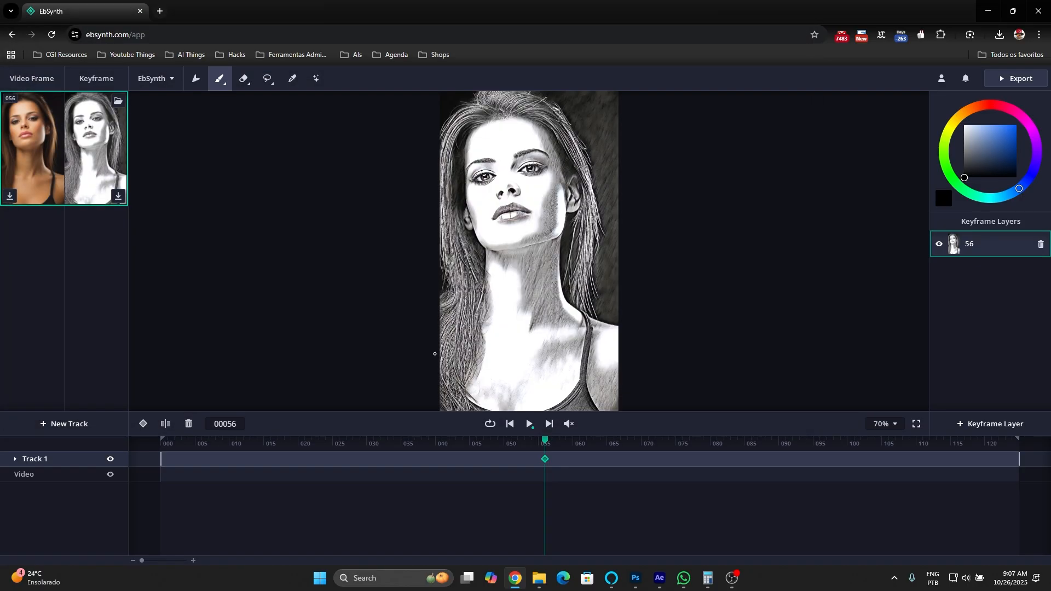
left_click(530, 426)
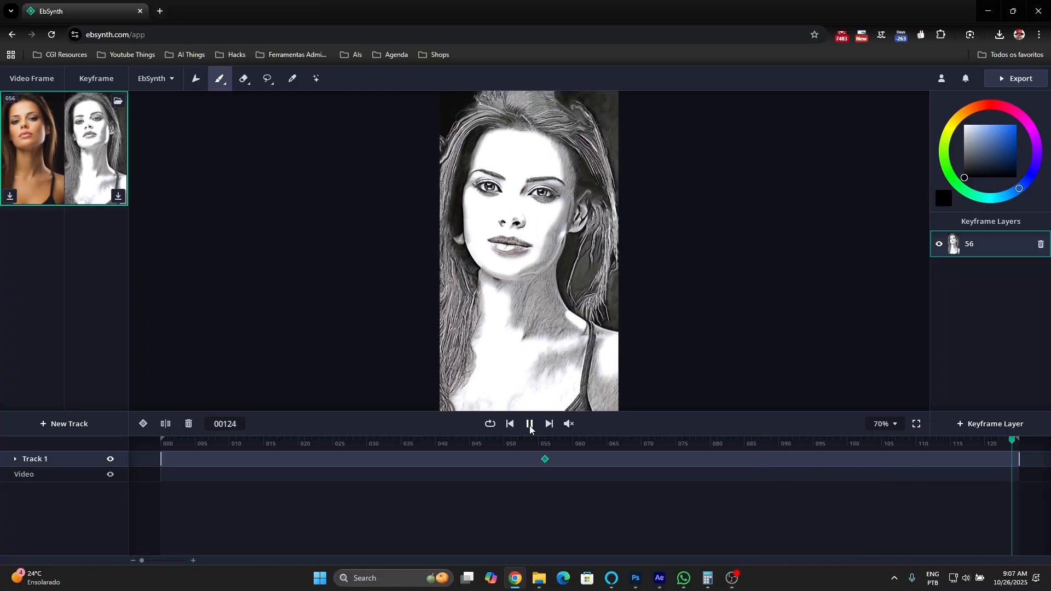
left_click(530, 425)
Add a second keyframe at frame 40 and save its video frame as 40-video.png in the EBsynt folder.
left_click_drag(569, 444, 434, 475)
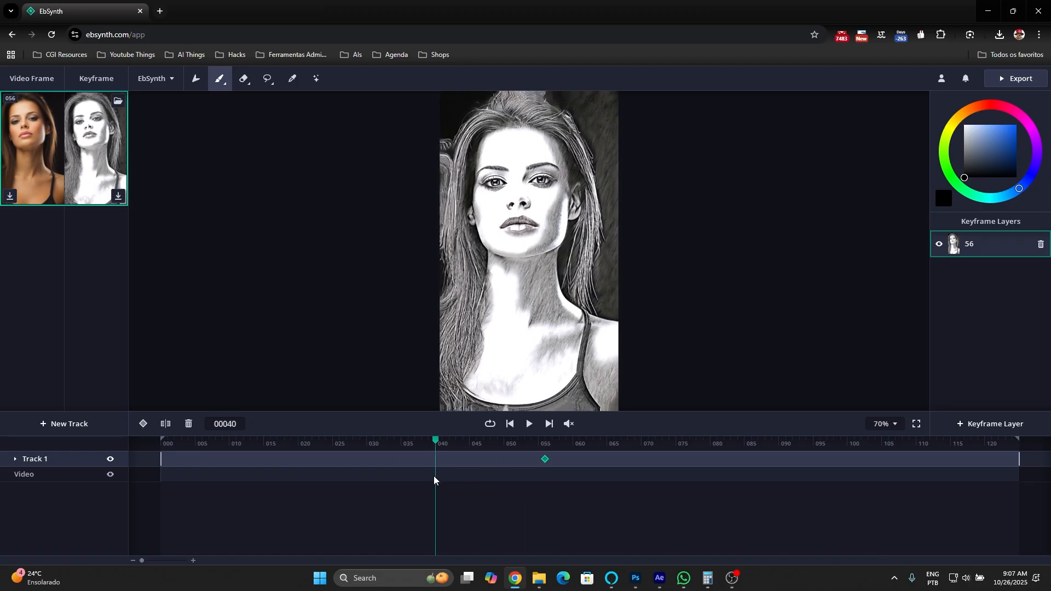
left_click(143, 424)
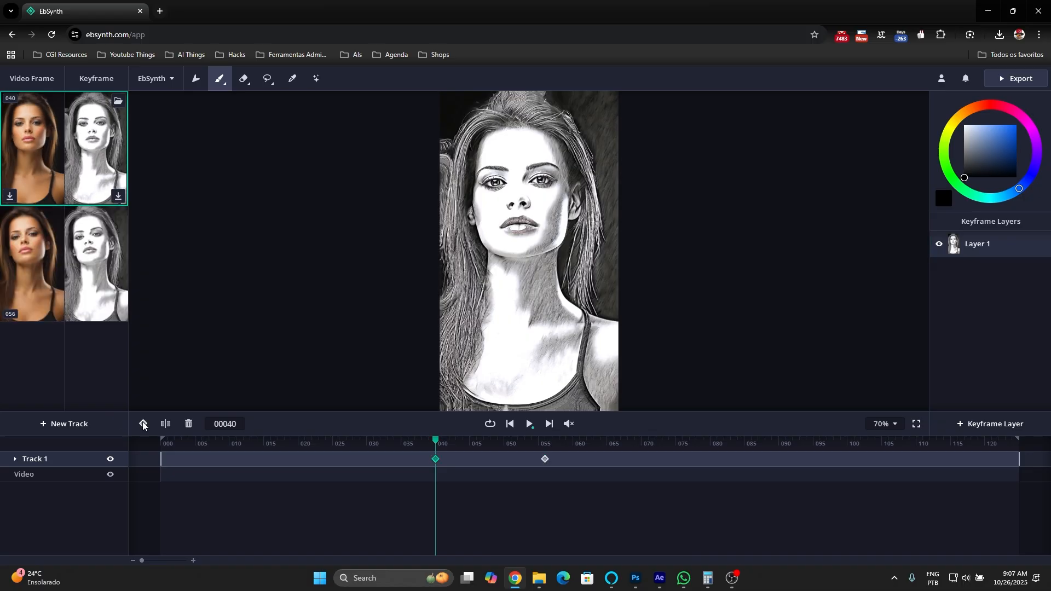
left_click(8, 196)
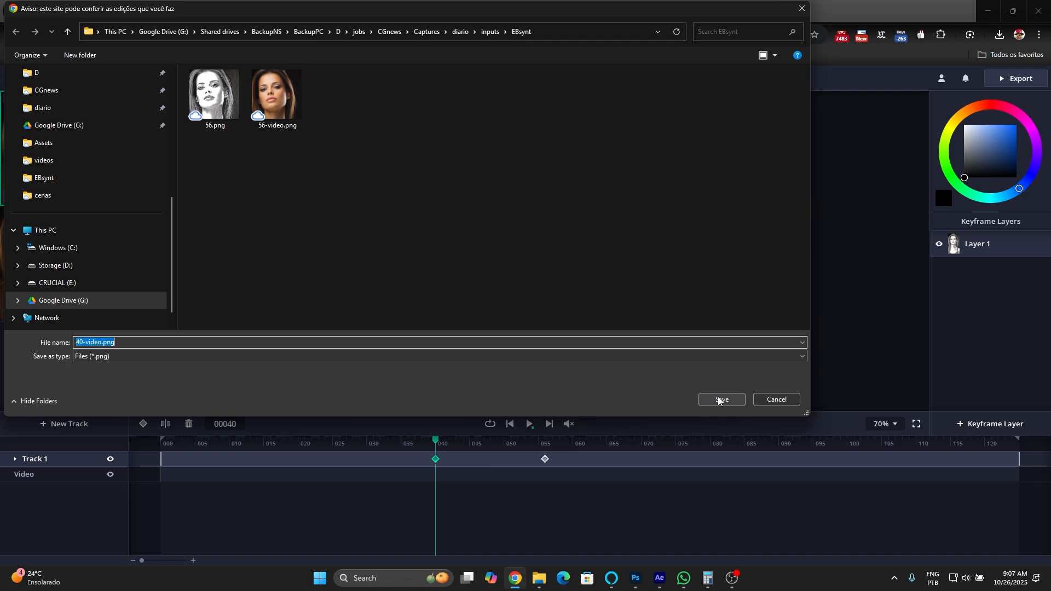
left_click(720, 400)
Switch to Photoshop, open 40-video.png and reapply the last neural filter to give it the same sketch style.
left_click(638, 585)
left_click(26, 15)
left_click(29, 33)
double_click(198, 90)
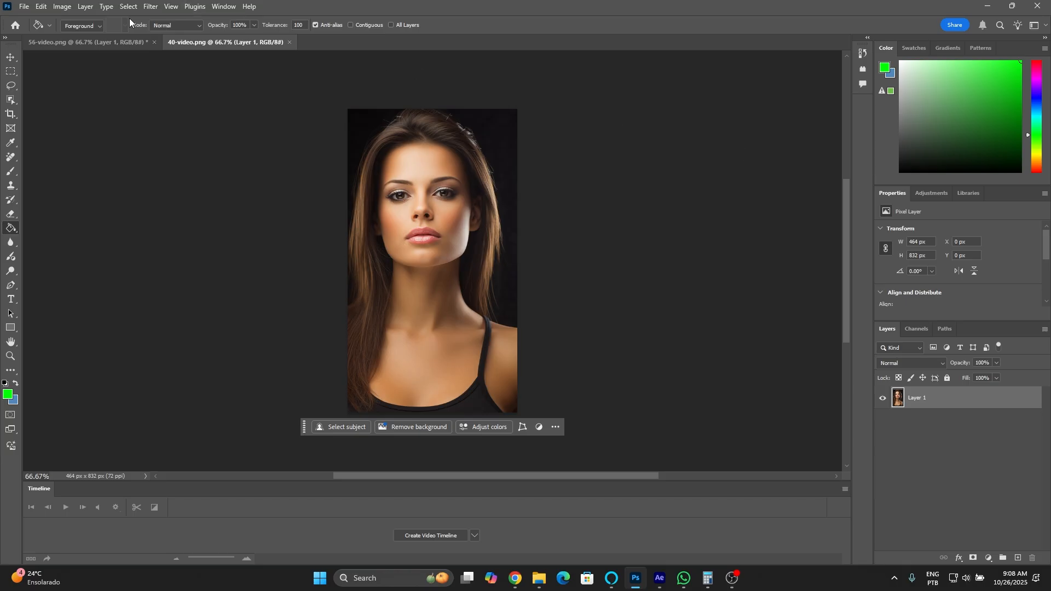
left_click(146, 7)
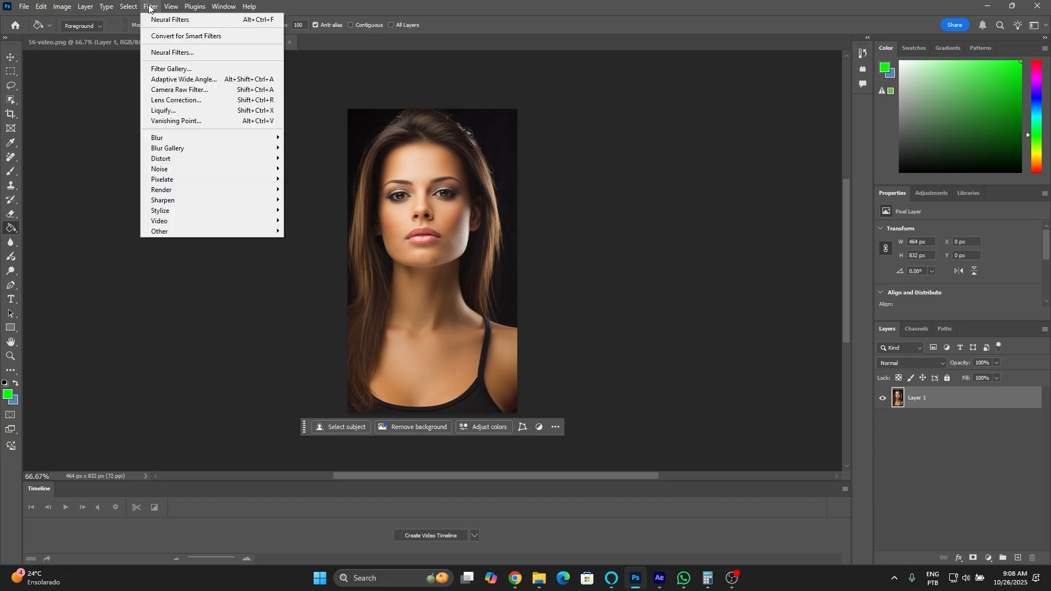
left_click(155, 21)
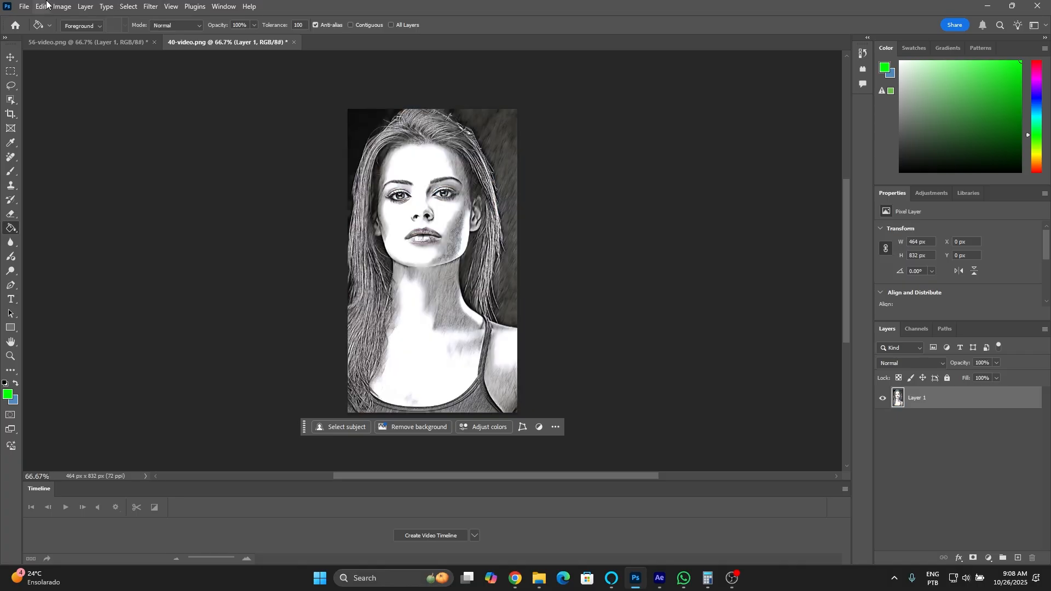
Save a copy of the stylized second frame as 40.png in the EBsynt folder.
left_click(24, 6)
left_click(186, 198)
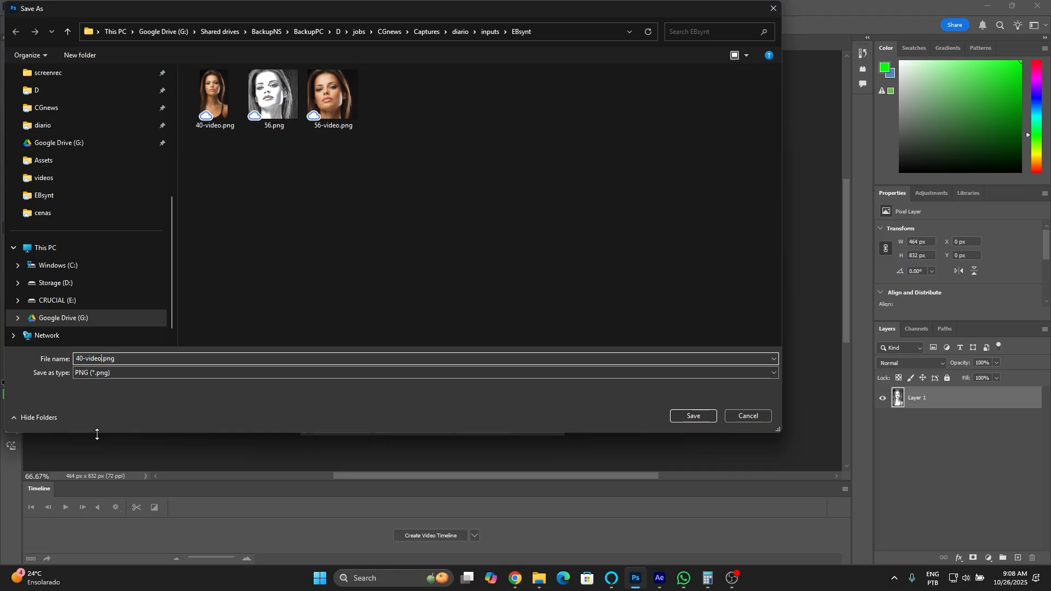
key("Return")
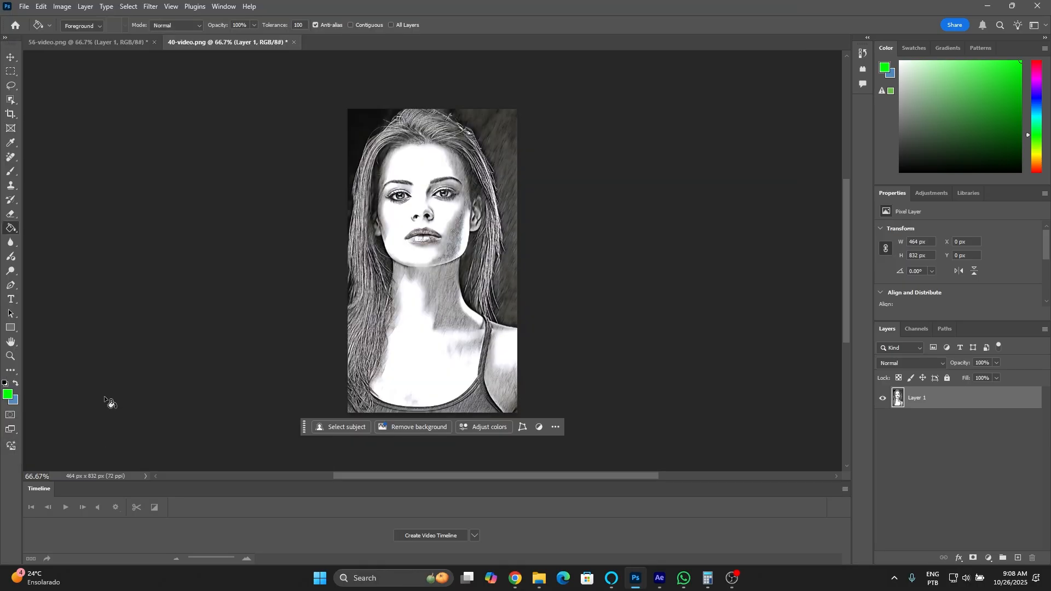
Switch to EbSynth, load 40.png into the frame 40 keyframe, and propagate and play the updated sketch style.
left_click(514, 578)
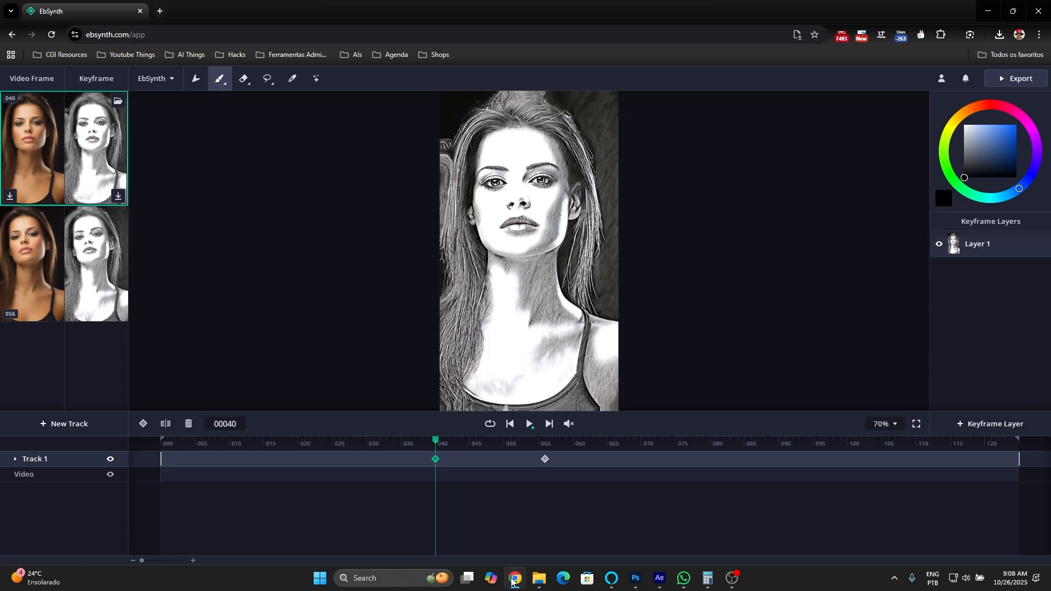
left_click(115, 102)
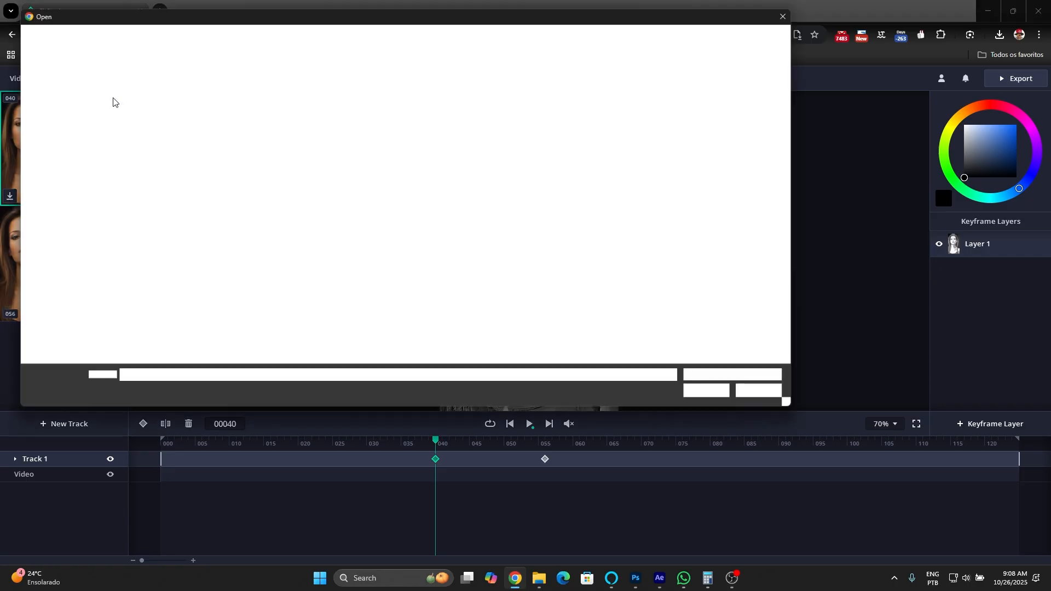
double_click(202, 98)
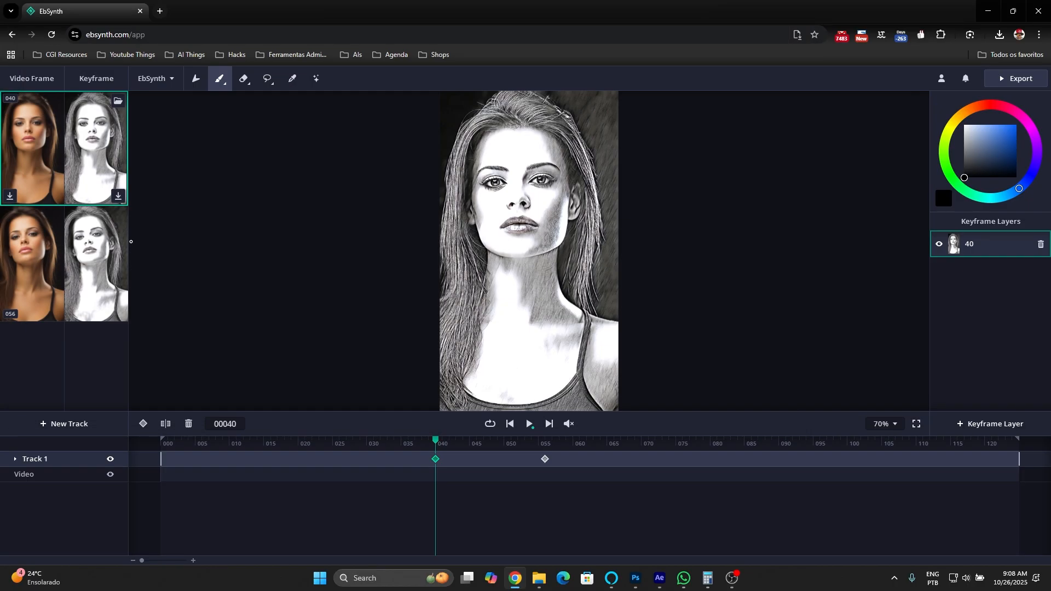
left_click(528, 424)
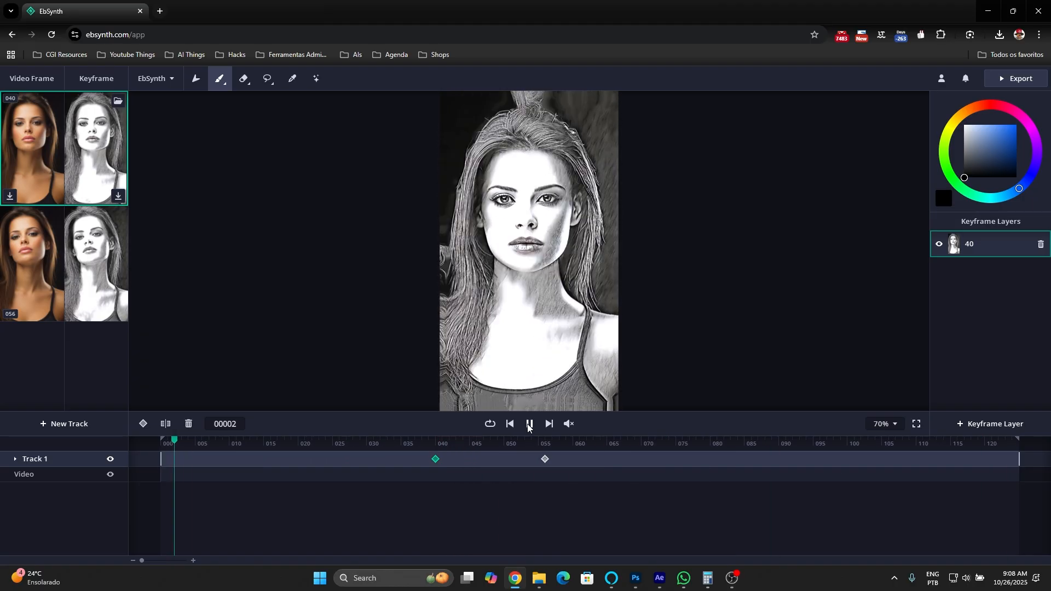
Stop at frame 21 and add a third keyframe there on Track 1.
left_click(317, 442)
left_click_drag(317, 442, 303, 481)
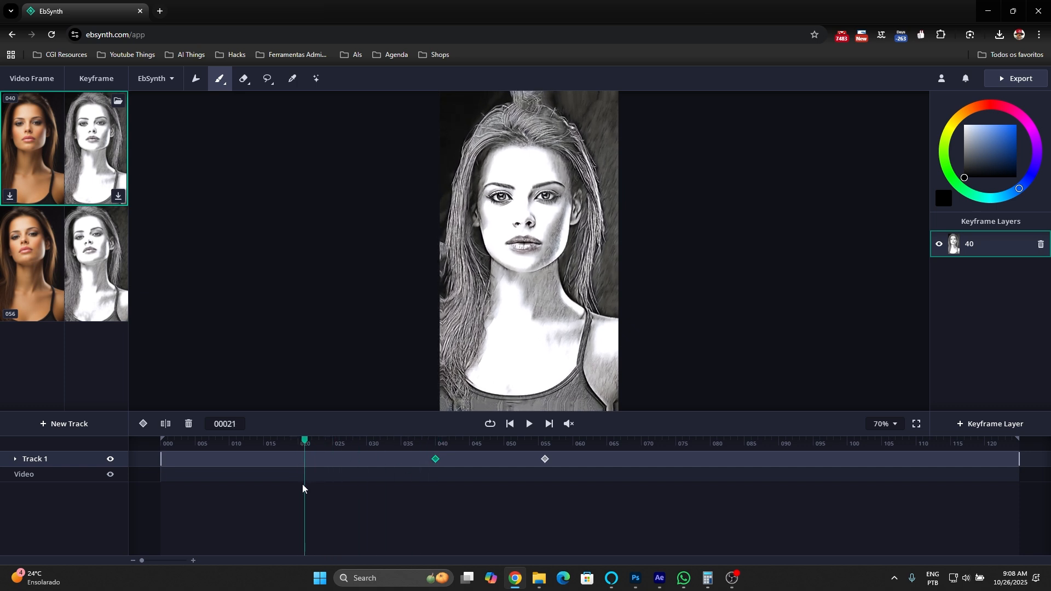
left_click(143, 425)
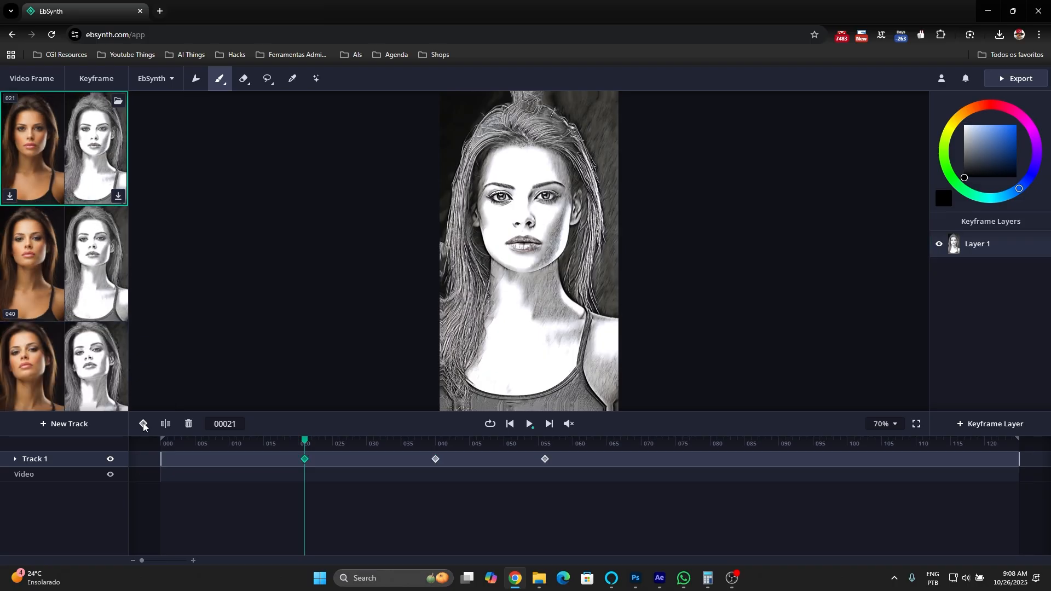
Add a keyframe at frame 0, and save the video frames 21 and 0 as 21-video.png and 0-video.png in the EBsynt folder.
left_click(10, 196)
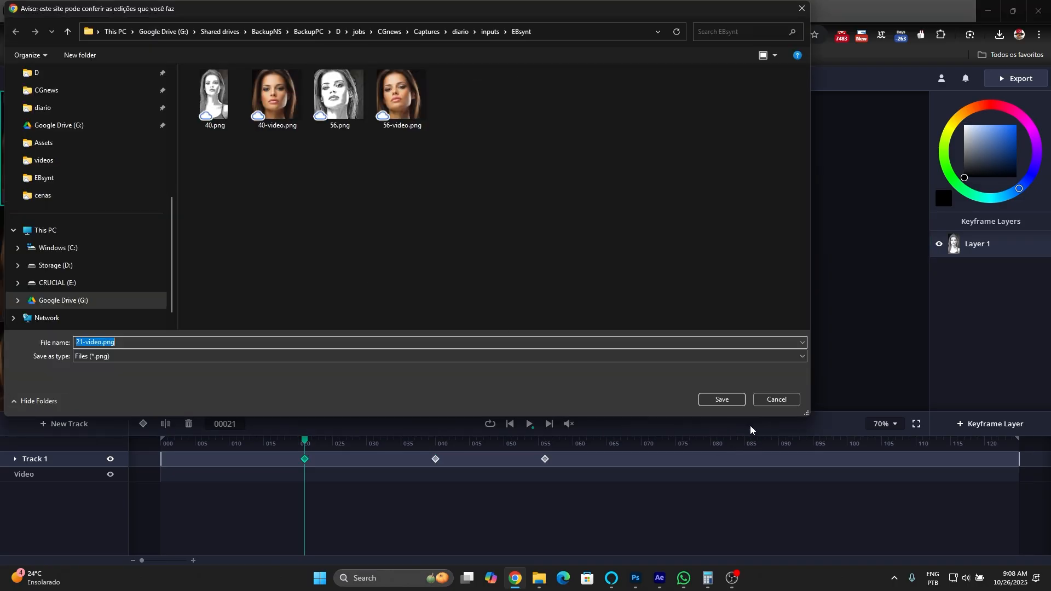
left_click(717, 400)
left_click_drag(175, 444, 159, 442)
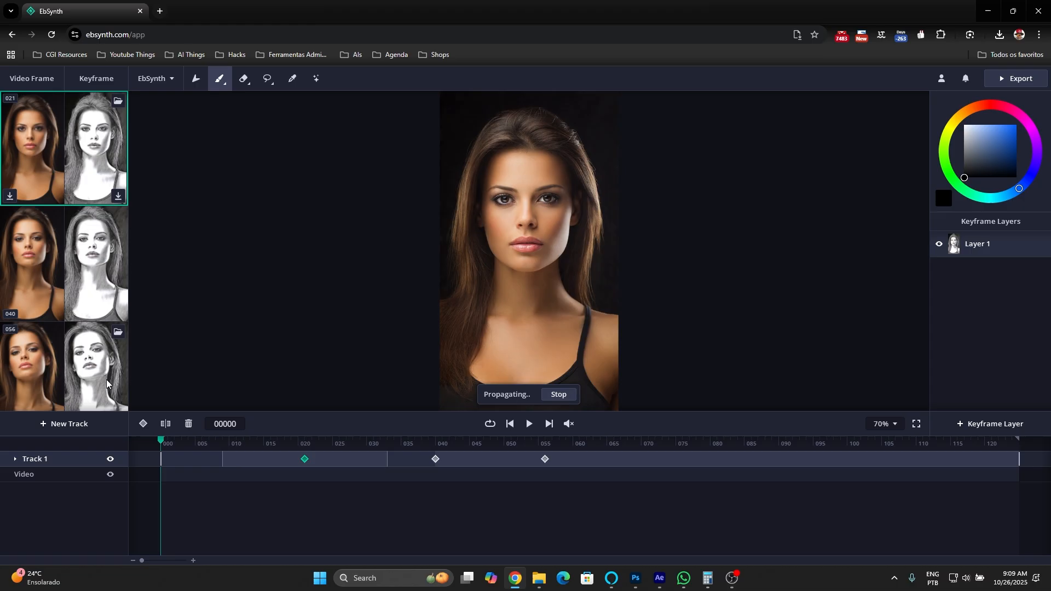
left_click(143, 425)
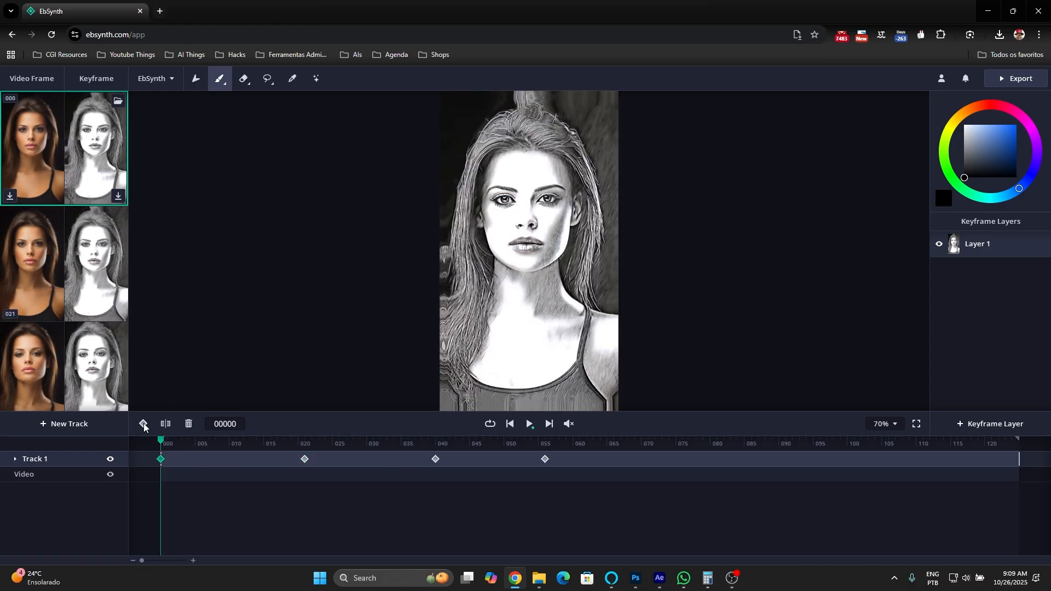
left_click(11, 196)
left_click(721, 399)
Add further keyframes to Track 1 at frames 72, 94 and 112.
left_click_drag(336, 442, 655, 467)
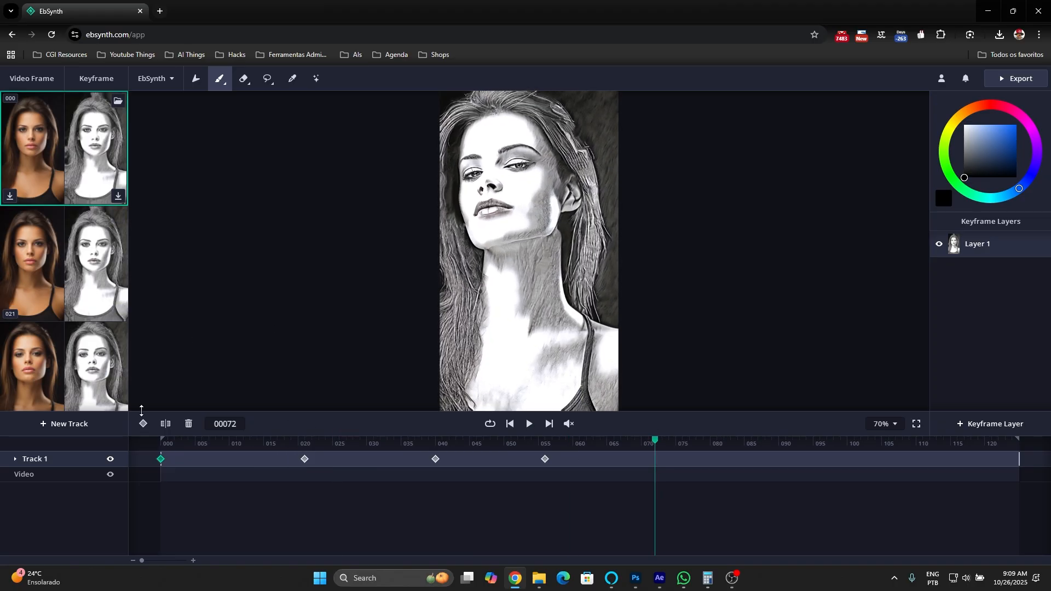
left_click(143, 423)
mouse_move(689, 440)
left_mouse_down()
mouse_move(807, 457)
mouse_move(953, 447)
mouse_move(941, 454)
mouse_move(929, 448)
mouse_move(969, 442)
mouse_move(649, 448)
mouse_move(540, 476)
mouse_move(653, 483)
left_mouse_up()
left_click(143, 423)
left_click(143, 423)
Save the video frames of keyframes 72, 94 and 112 as 72-video.png, 94-video.png and 112-video.png in the EBsynt folder.
scroll(32, 235, "up", 2)
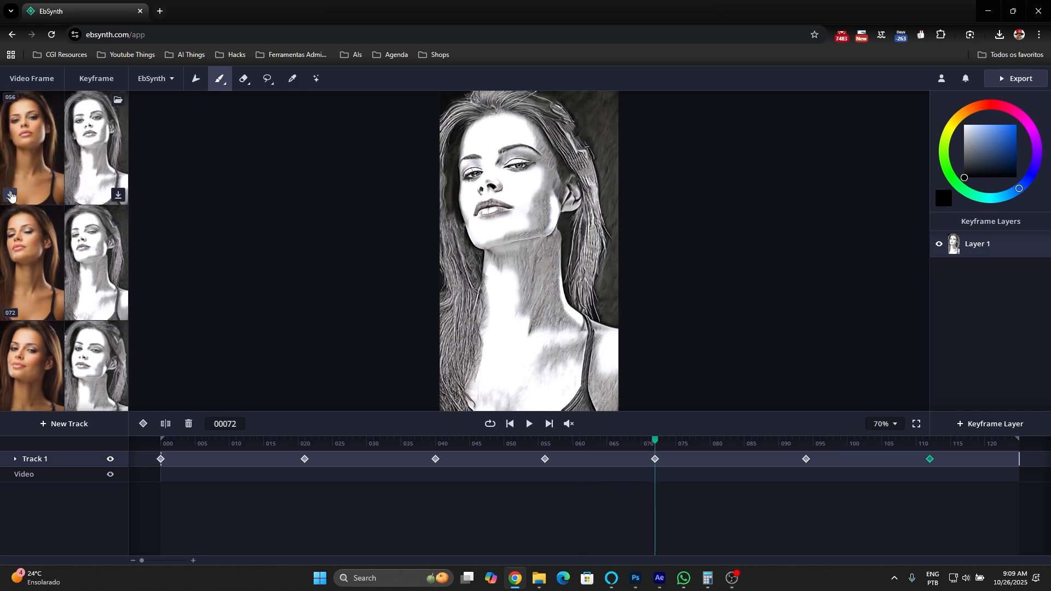
left_click(9, 195)
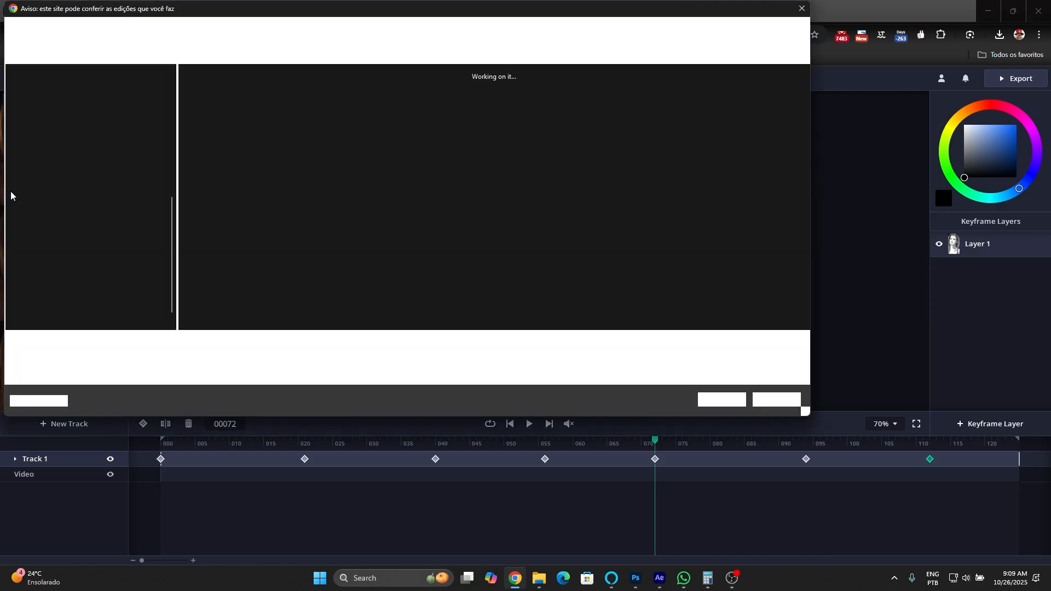
left_click(777, 403)
left_click(11, 311)
left_click(729, 401)
scroll(41, 371, "down", 2)
left_click(11, 321)
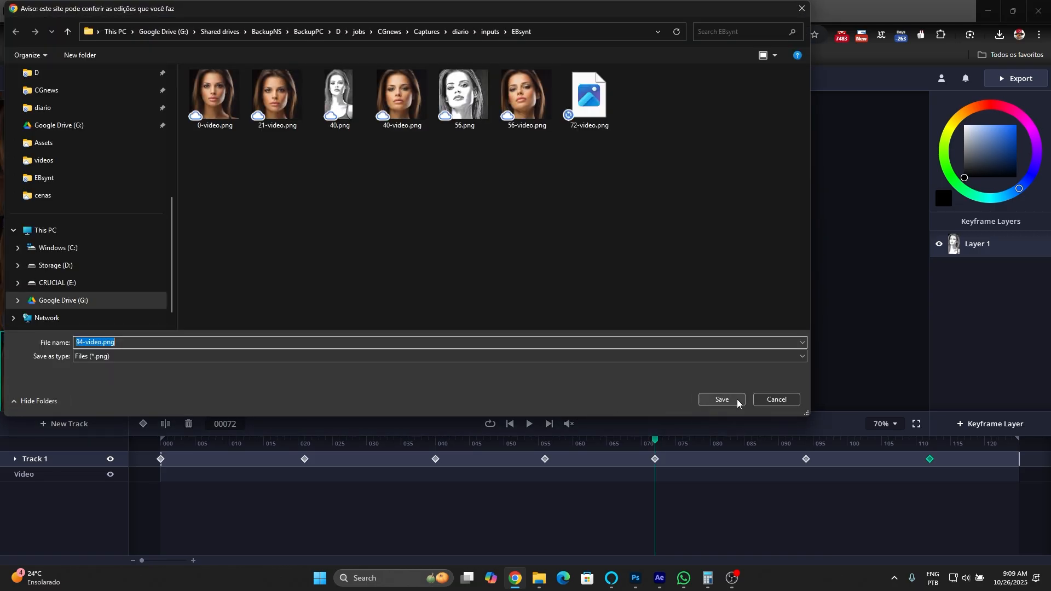
left_click(736, 402)
scroll(70, 310, "down", 1)
left_click(10, 402)
key("Return")
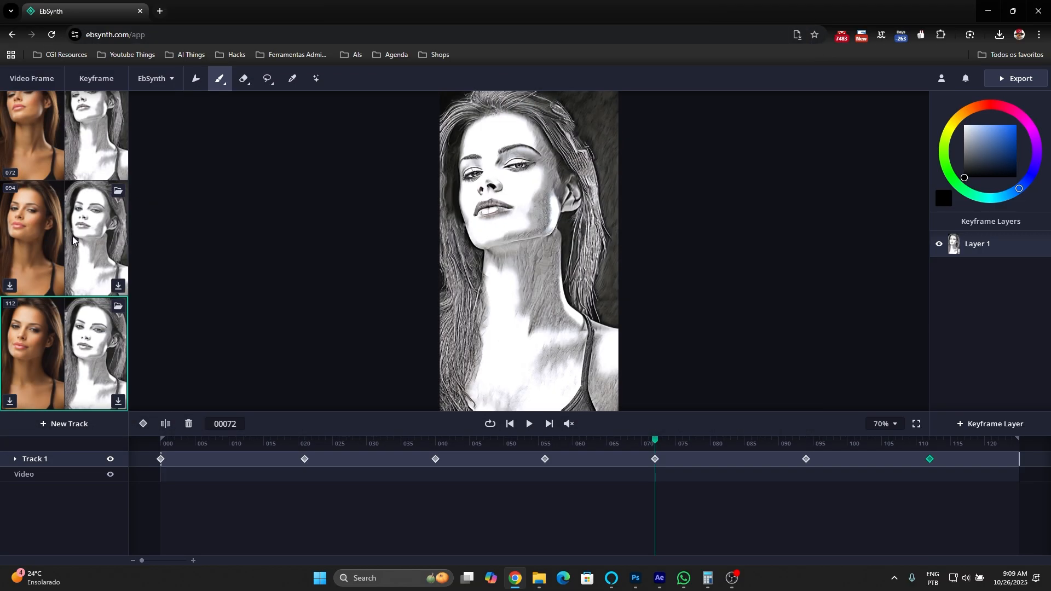
scroll(40, 185, "up", 5)
left_click(9, 285)
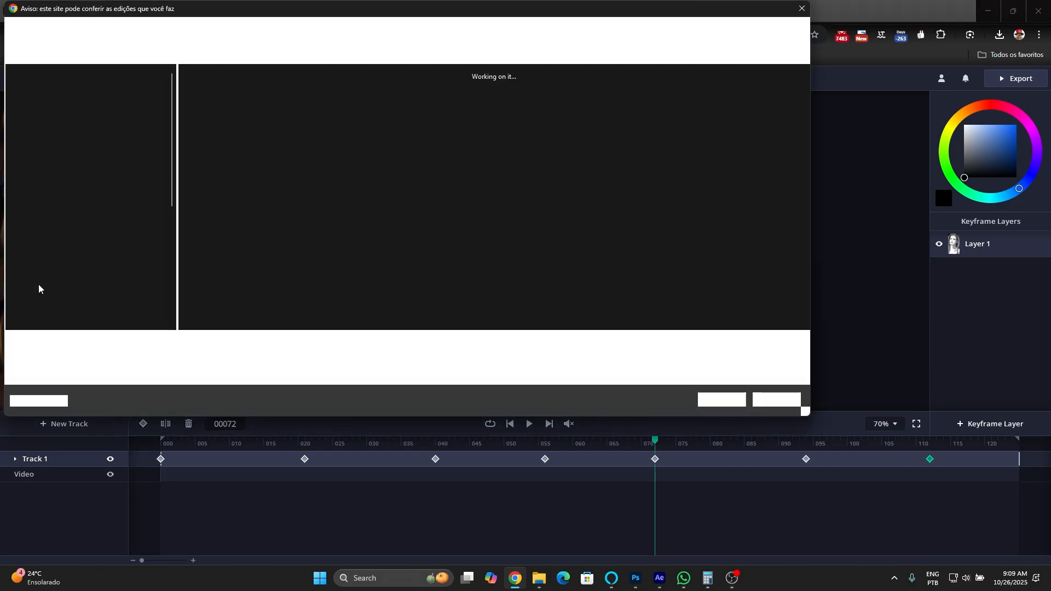
left_click(769, 400)
scroll(41, 285, "up", 3)
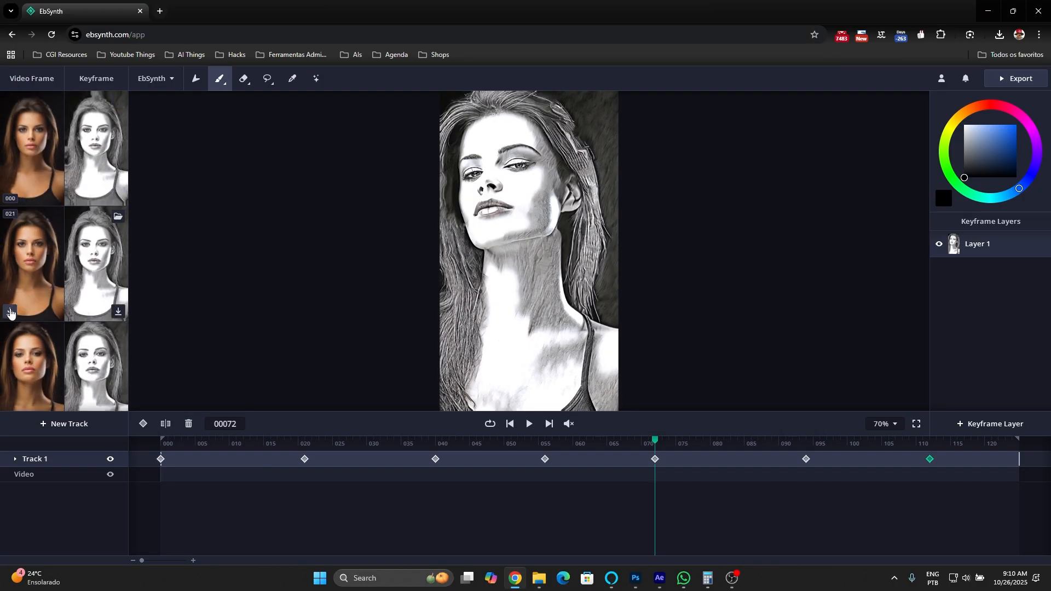
left_click(10, 310)
left_click(770, 398)
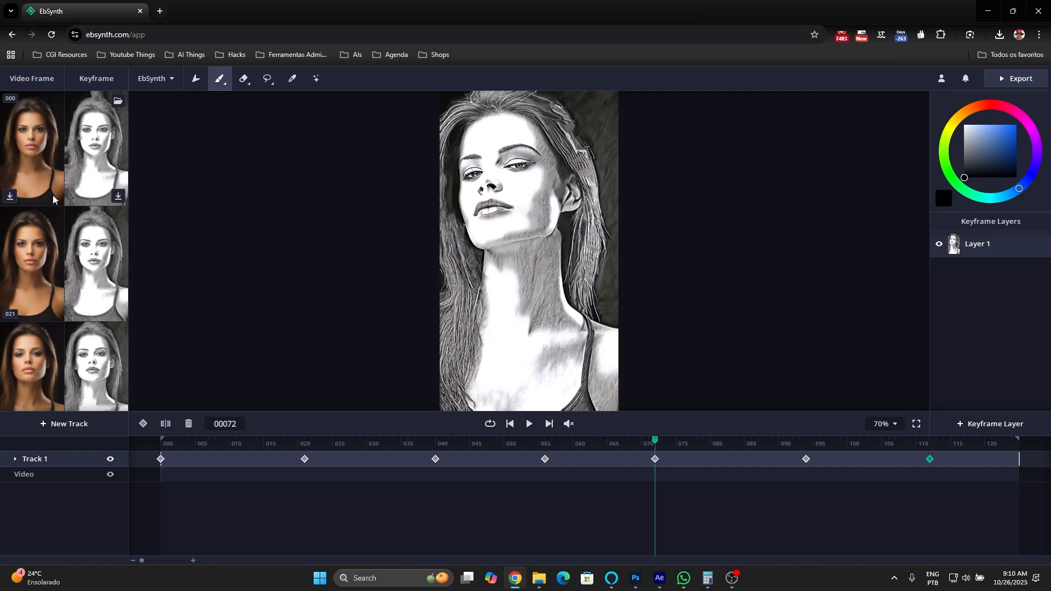
Return the playhead to frame 0, switch to Photoshop and open 0-video.png, 21-video.png, 72-video.png, 94-video.png and 112-video.png.
left_click_drag(695, 446, 132, 443)
left_click(635, 578)
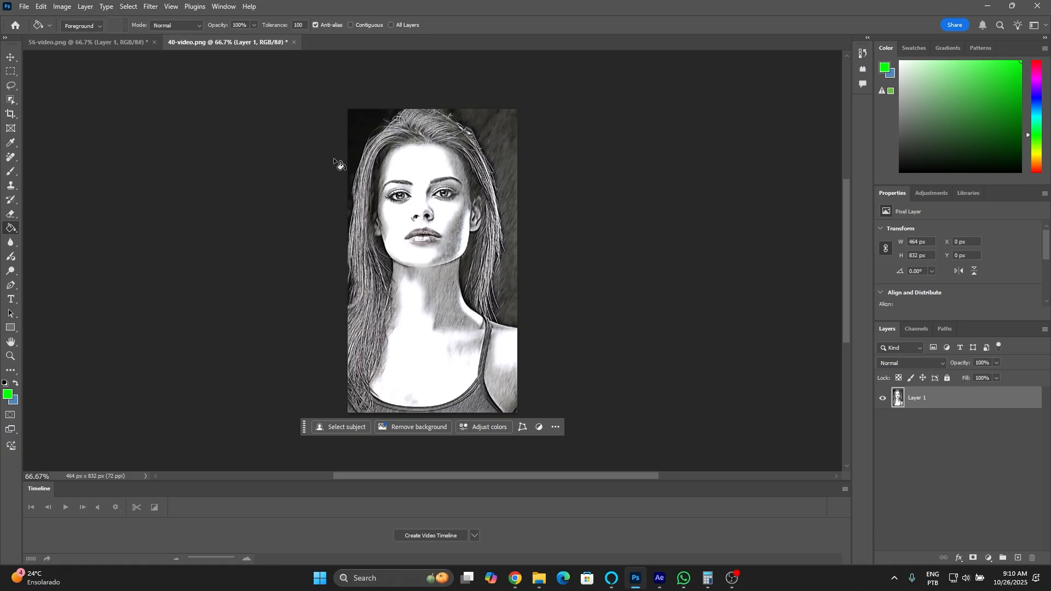
left_click(24, 6)
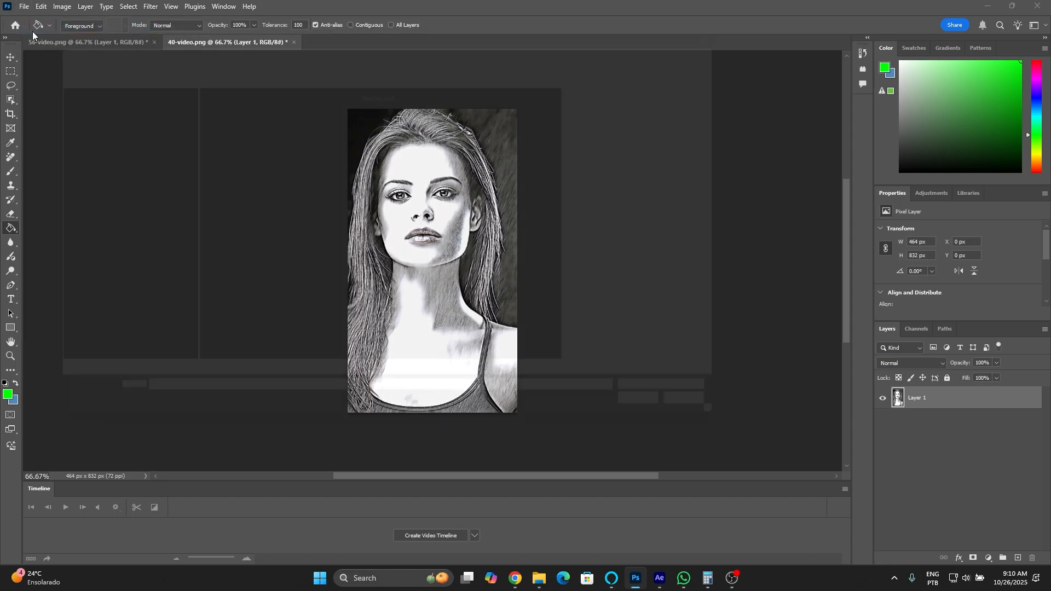
left_click(32, 32)
left_click(209, 99)
left_click(265, 96, "ctrl")
left_click(569, 96, "ctrl")
left_click(203, 159, "ctrl")
left_click(265, 158, "ctrl")
left_click(691, 434)
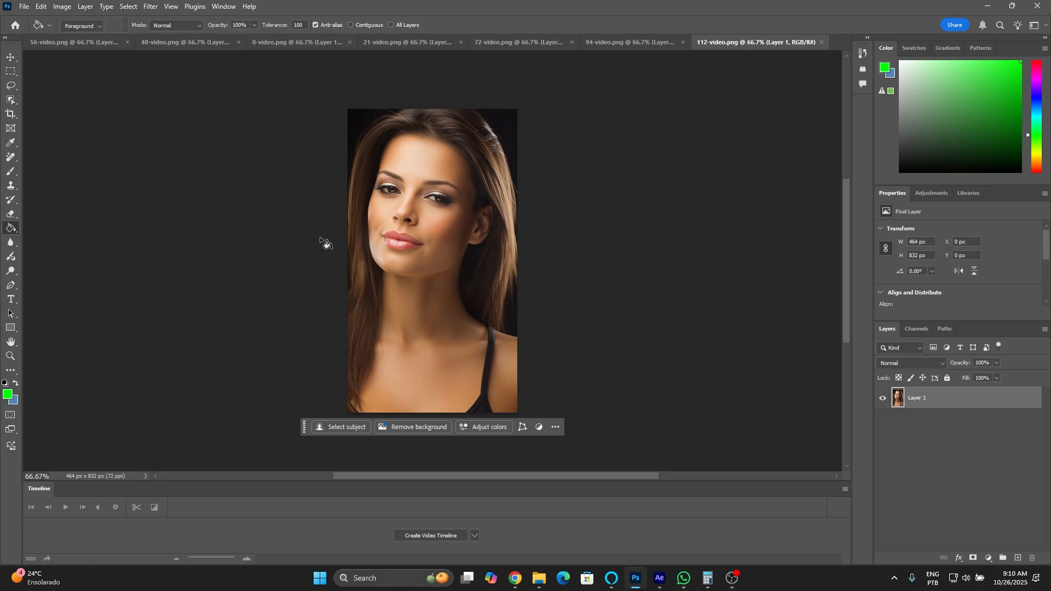
Reapply the last neural filter to the 0, 21, 72, 94 and 112 frame images for the same sketch style.
left_click(298, 43)
left_click(149, 6)
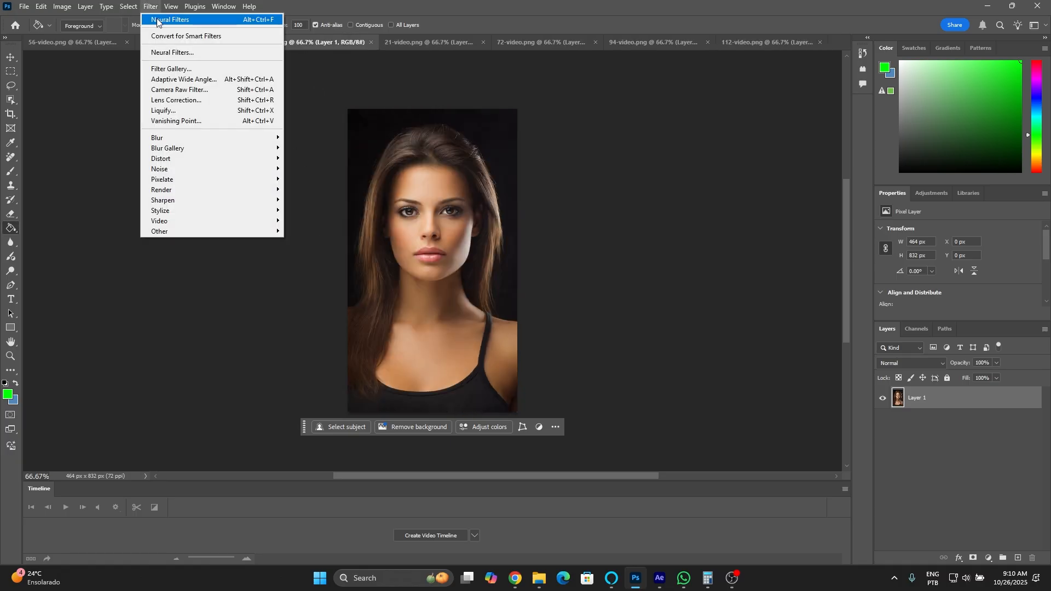
left_click(408, 43)
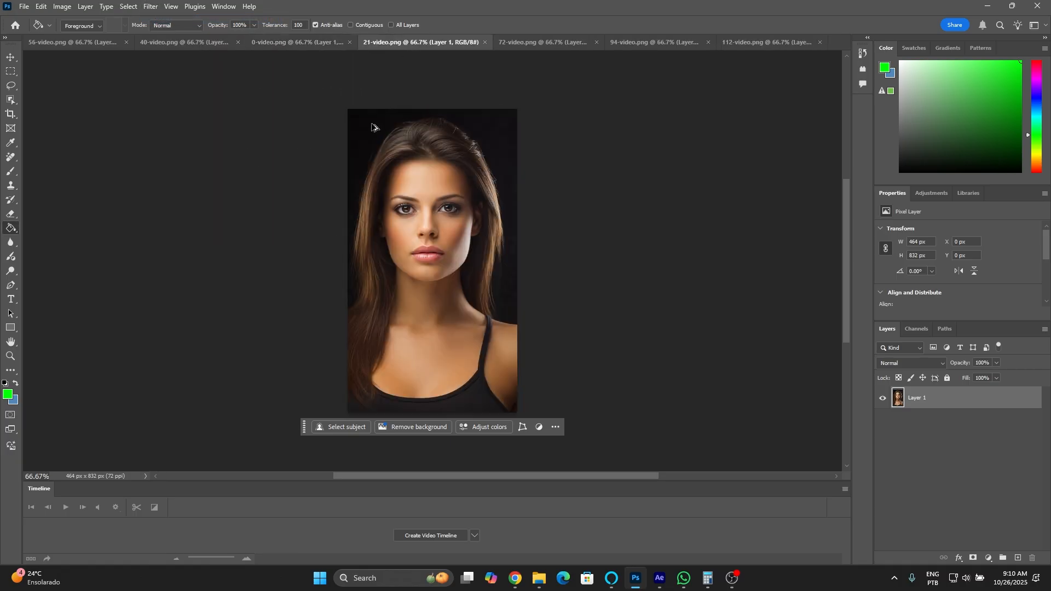
key("ctrl+Tab")
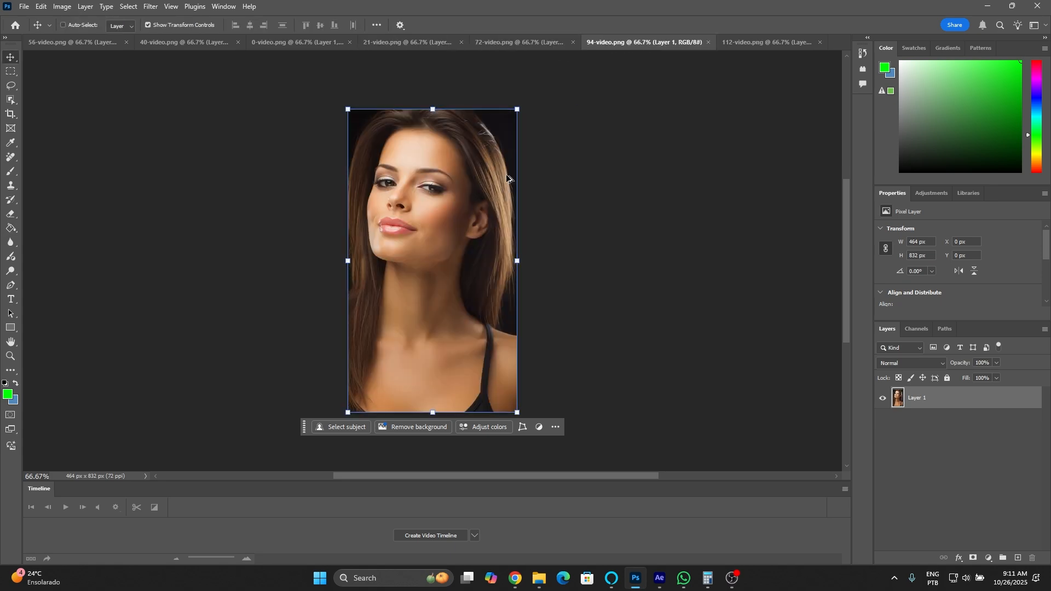
left_click(755, 44)
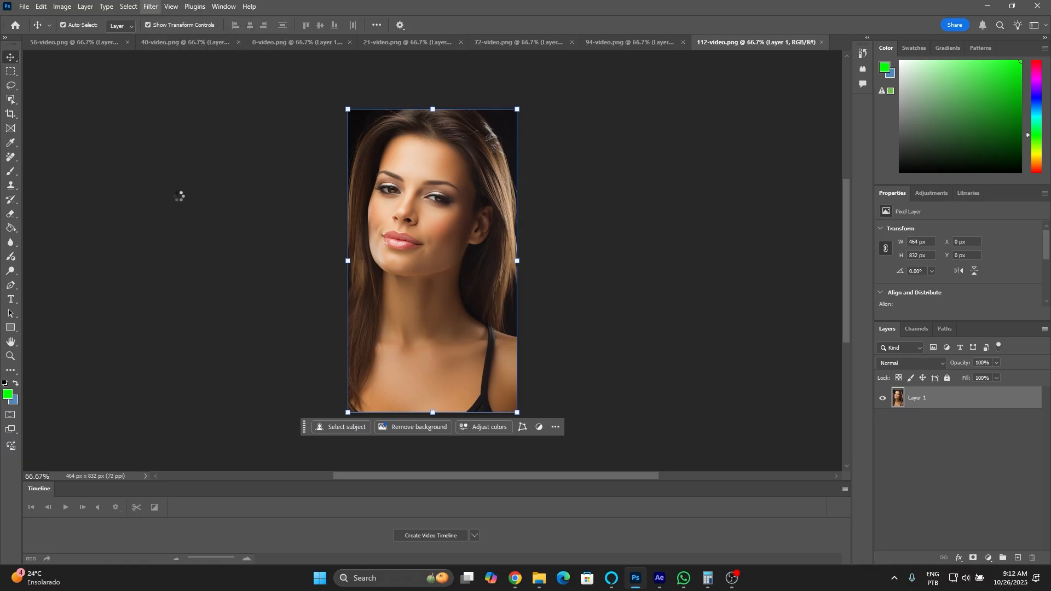
Export the stylized 0-video.png image as a PNG named 0.png in the EBsynt folder.
left_click(269, 44)
left_click(24, 6)
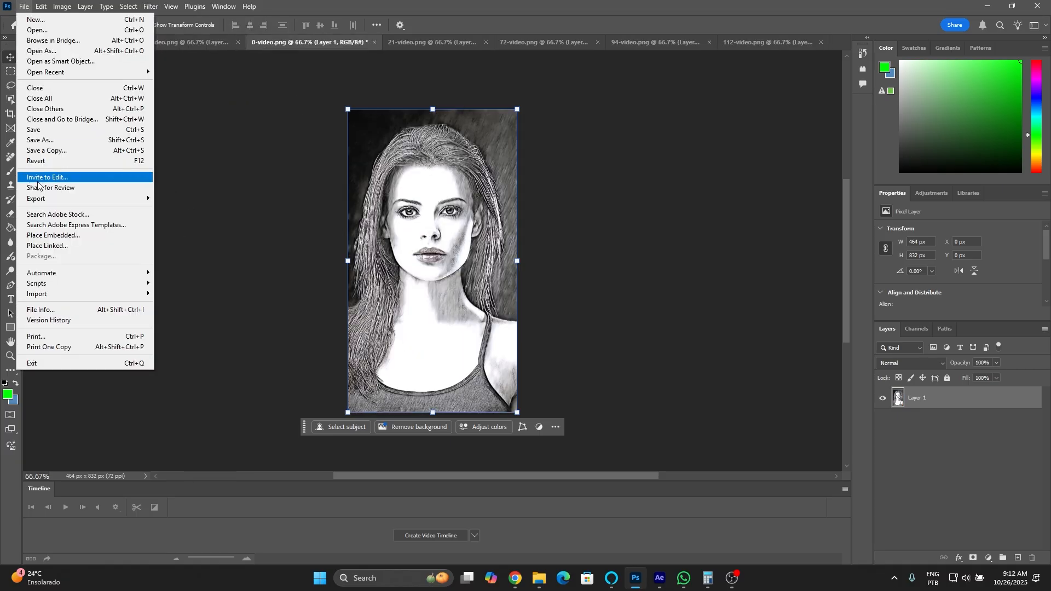
mouse_move(51, 205)
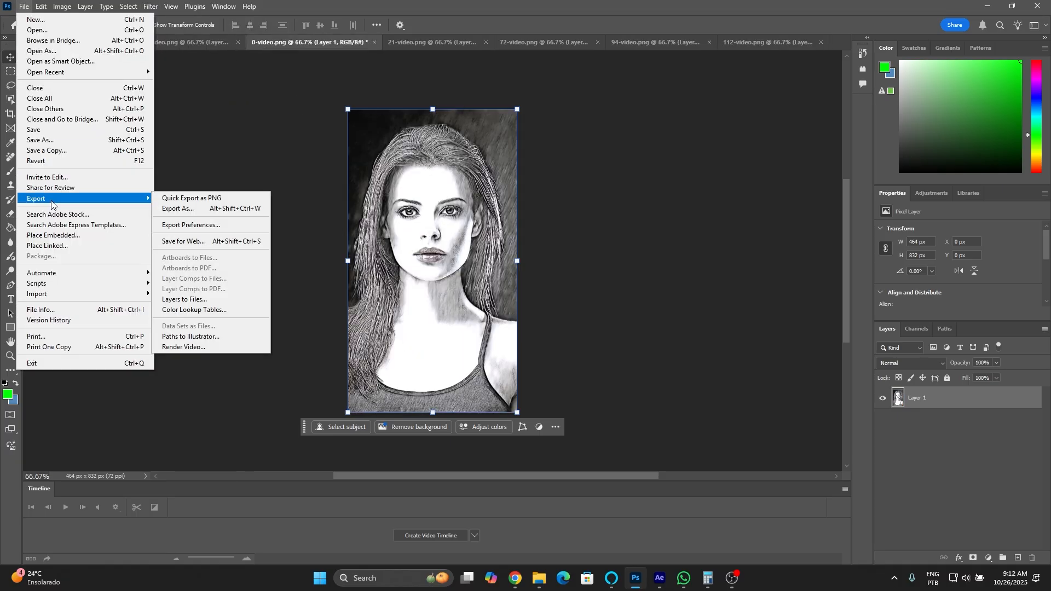
left_click(175, 198)
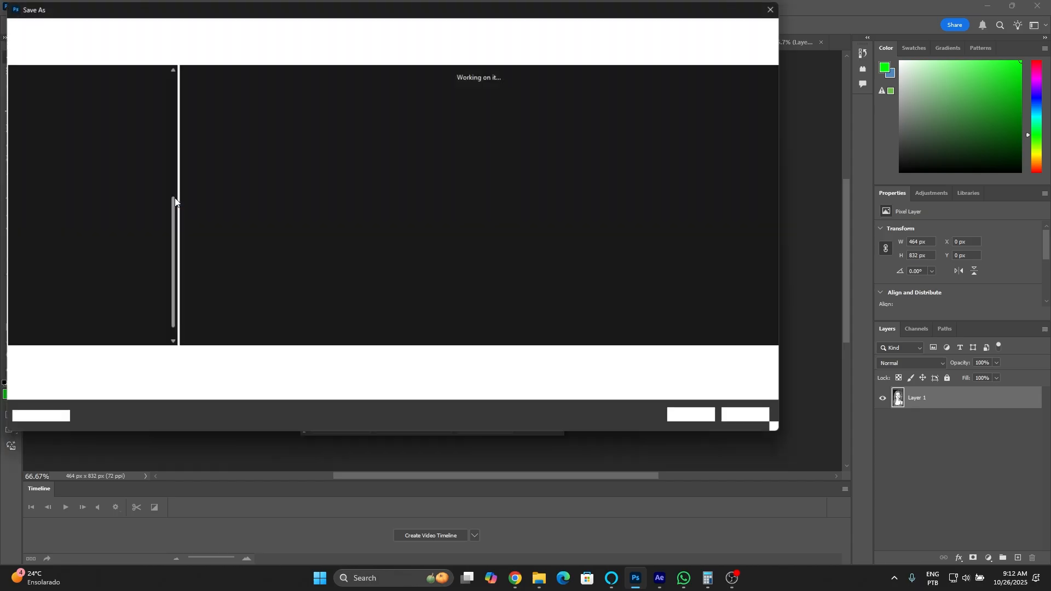
left_click(98, 359)
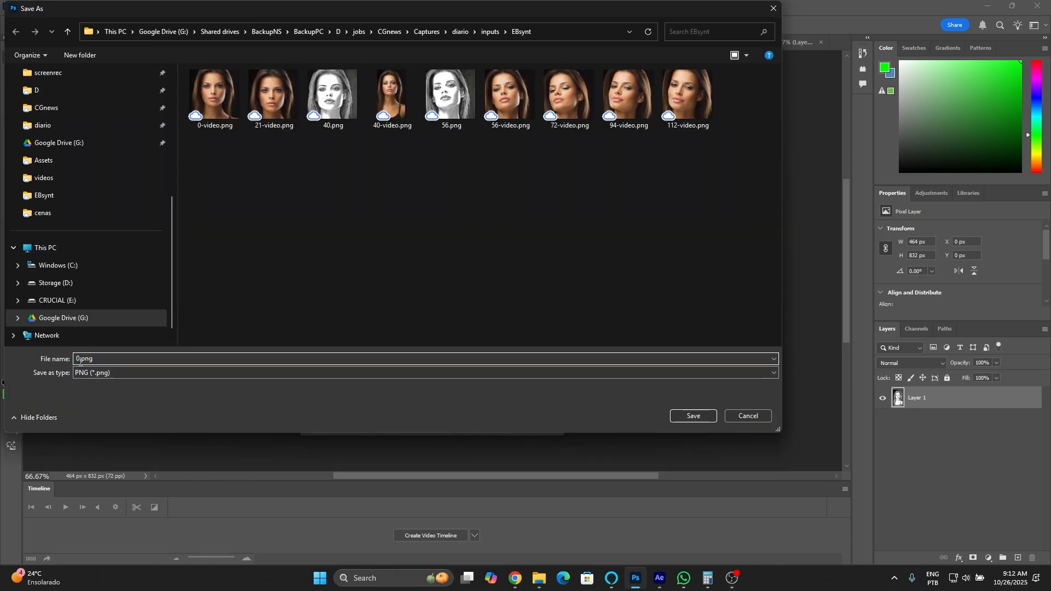
key("Return")
Export the stylized 21-video.png image as a PNG named 21.png in the EBsynt folder.
left_click(421, 42)
left_click(24, 6)
mouse_move(82, 198)
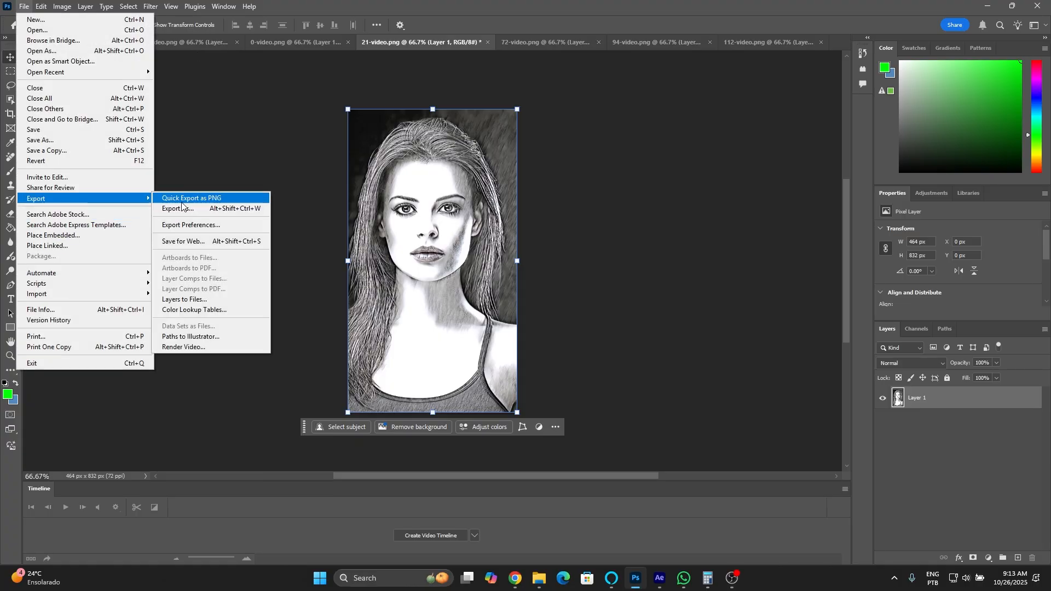
left_click(176, 198)
left_click(98, 359)
key("Return")
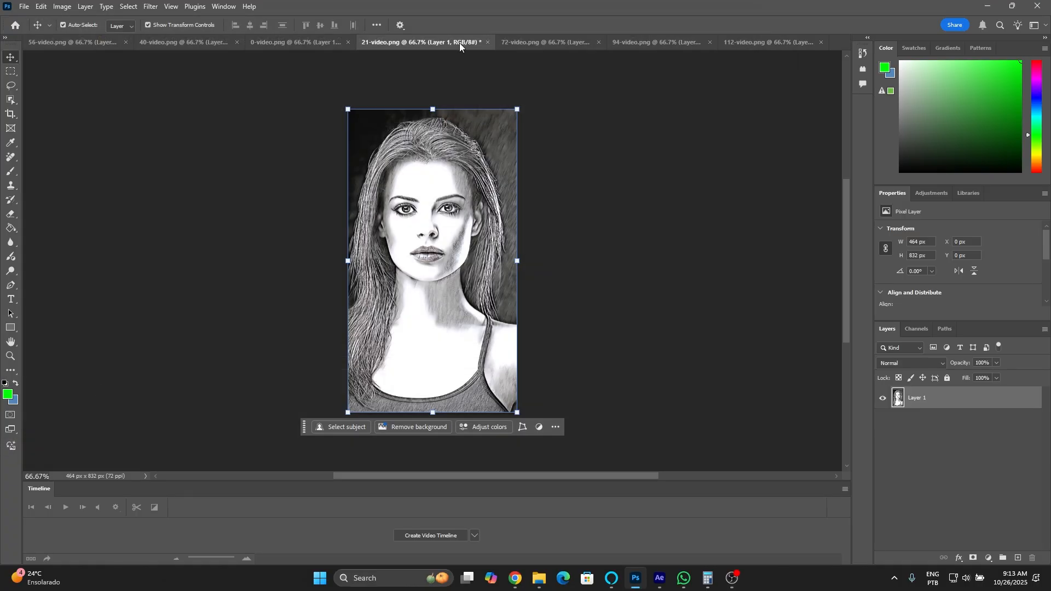
Export the stylized 72-video.png image as a PNG named 72.png in the EBsynt folder.
left_click(545, 42)
left_click(24, 6)
mouse_move(82, 198)
left_click(176, 198)
left_click(98, 359)
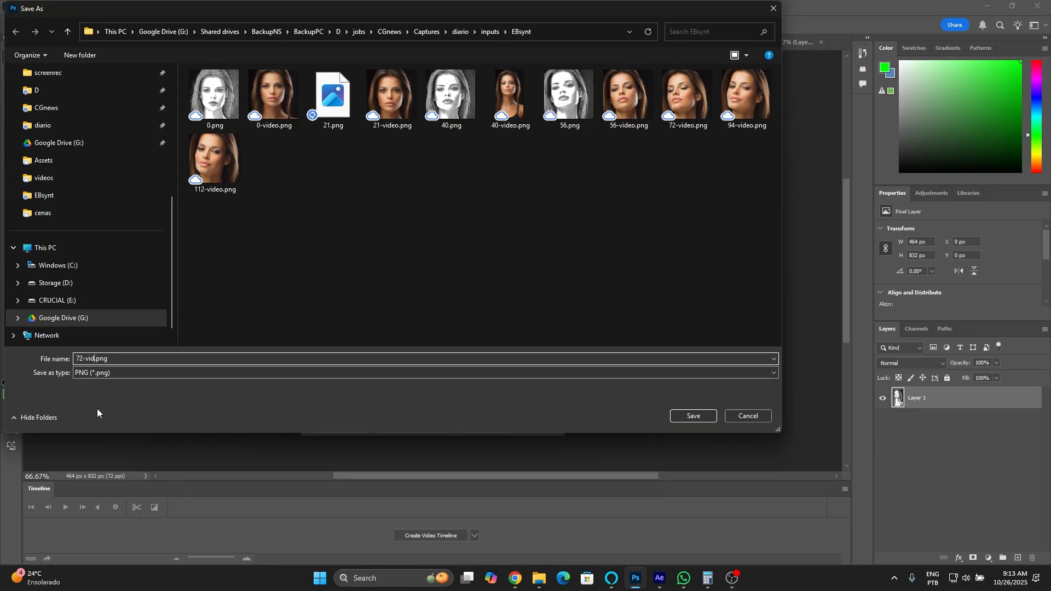
key("BackSpace")
key("BackSpace")
key("BackSpace")
key("BackSpace")
key("BackSpace")
key("BackSpace")
key("Return")
Export the stylized 94-video.png image as a PNG named 94.png in the EBsynt folder.
left_click(637, 41)
left_click(24, 6)
mouse_move(82, 198)
left_click(176, 198)
left_click(101, 359)
key("Return")
Export the stylized 112-video.png image as a PNG named 112.png in the EBsynt folder.
left_click(702, 43)
left_click(24, 6)
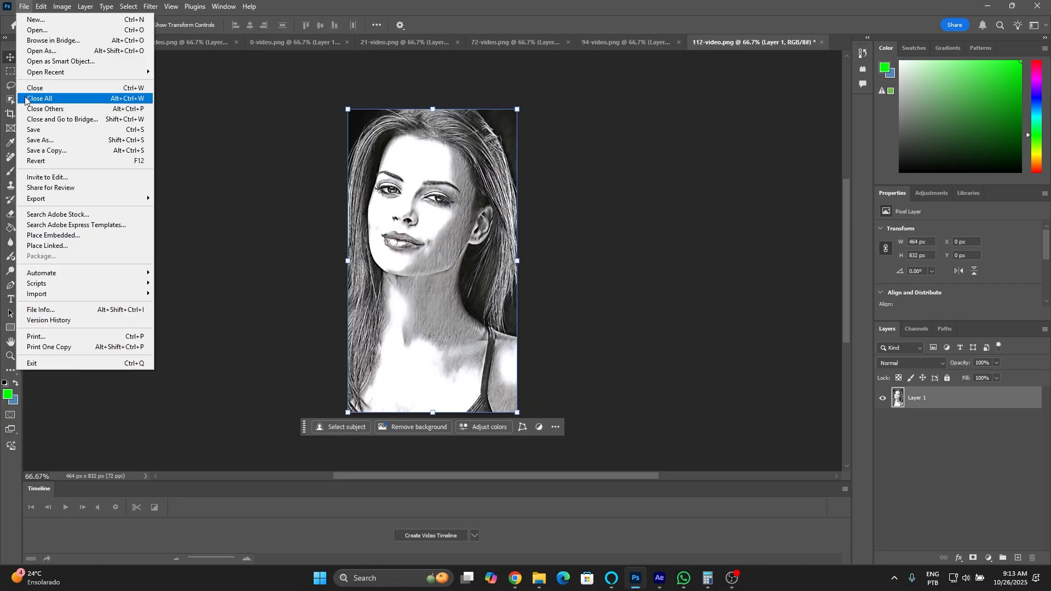
mouse_move(82, 198)
left_click(176, 198)
left_click(104, 359)
key("BackSpace")
key("BackSpace")
key("BackSpace")
key("BackSpace")
key("BackSpace")
key("BackSpace")
key("Return")
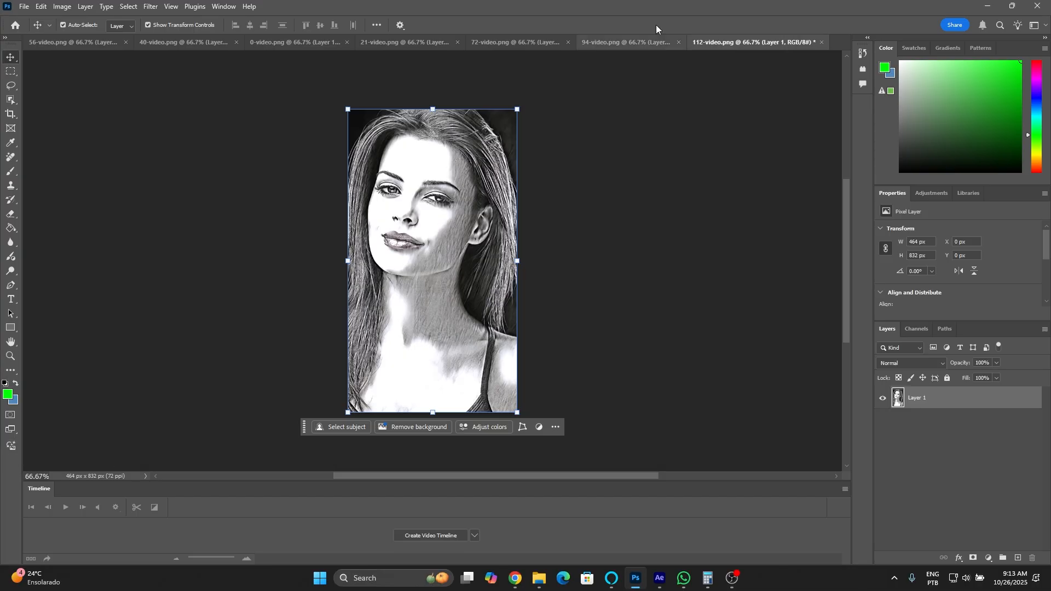
Switch to EbSynth and load 0.png and 21.png into the keyframes at frames 0 and 21.
left_click(516, 579)
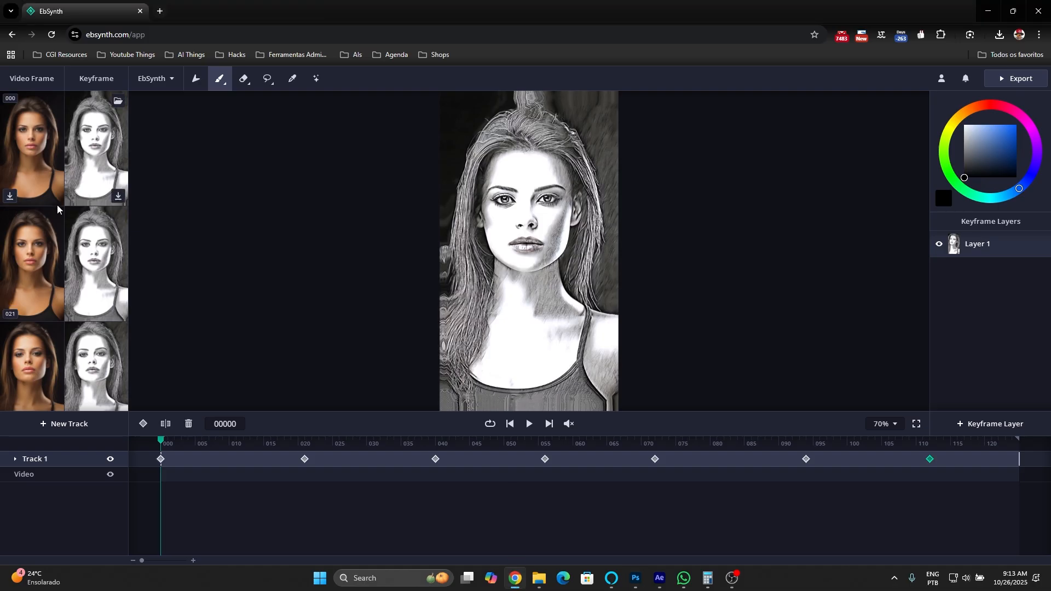
left_click(120, 103)
double_click(204, 94)
left_click(118, 217)
double_click(334, 104)
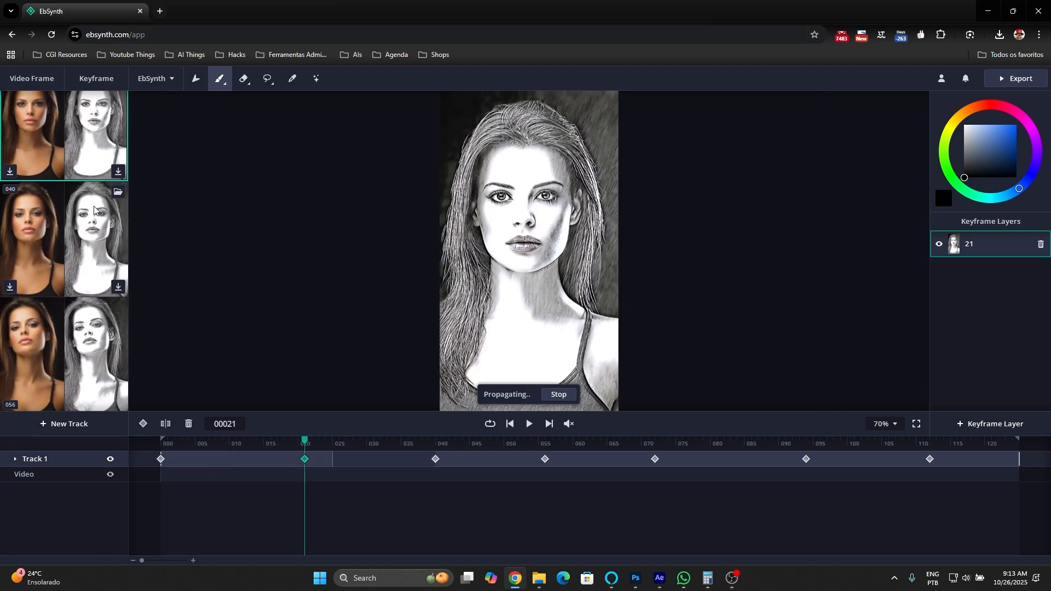
Load 40.png and 56.png into the keyframes at frames 40 and 56.
left_click(121, 192)
double_click(455, 113)
scroll(117, 264, "down", 2)
left_click(118, 169)
left_click(118, 170)
double_click(591, 94)
Load 72.png, 94.png and 112.png into the keyframes at frames 72, 94 and 112, and move the playhead to frame 56.
scroll(94, 164, "down", 1)
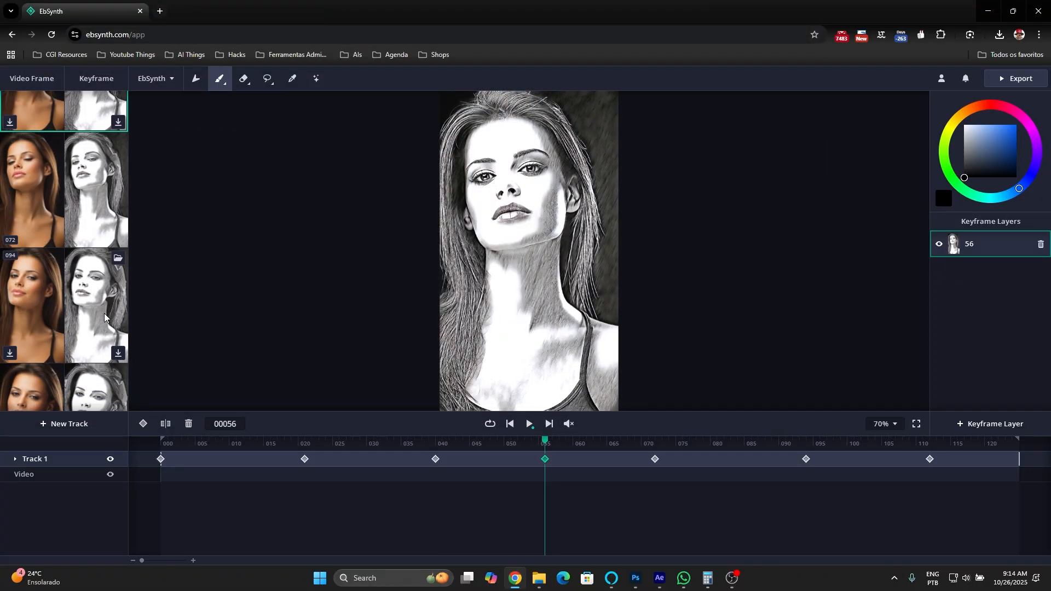
left_click(119, 250)
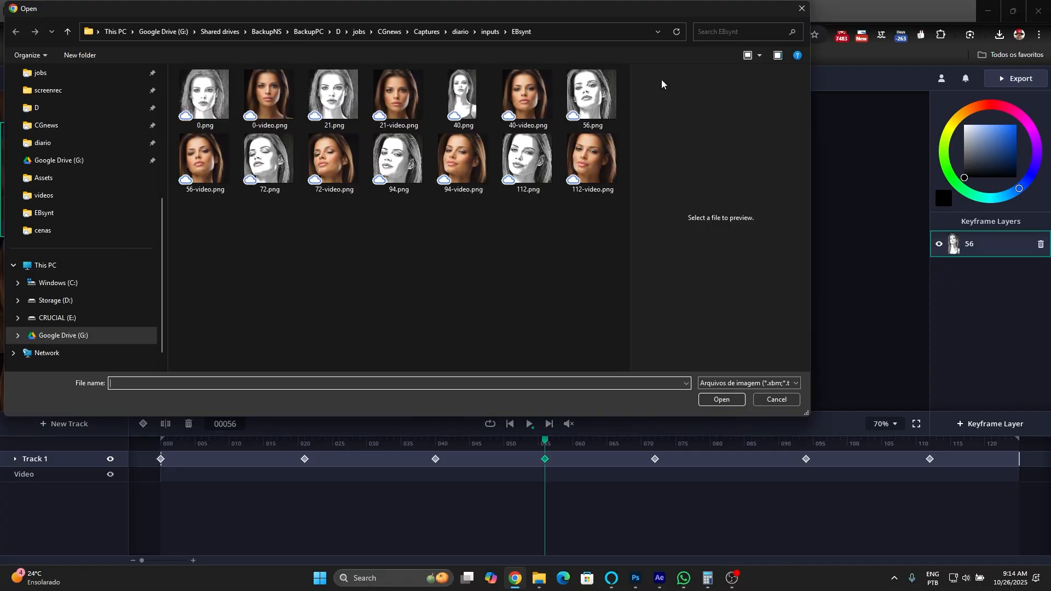
double_click(265, 161)
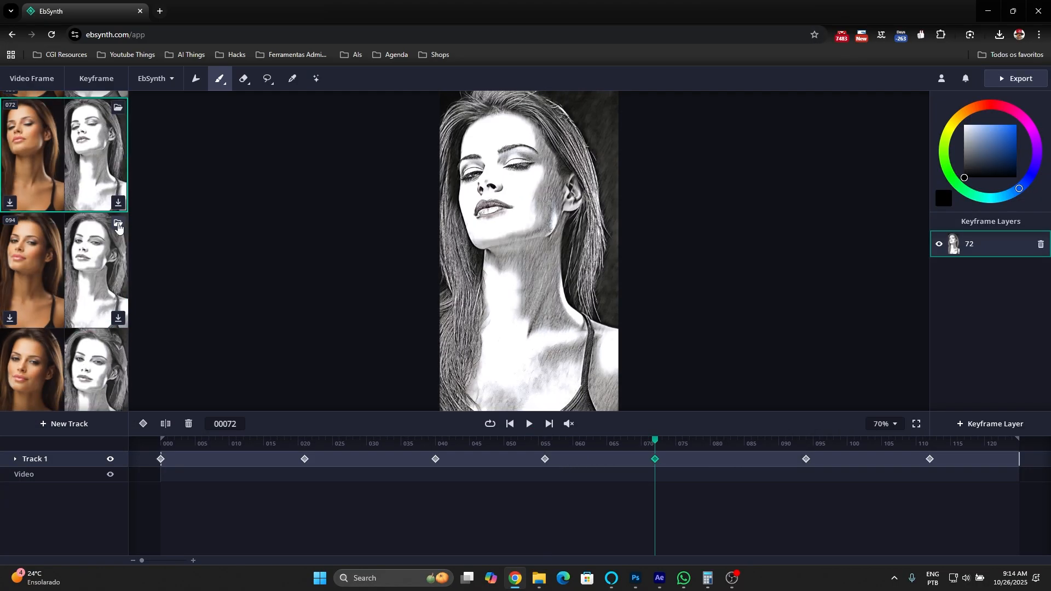
left_click(118, 225)
double_click(387, 192)
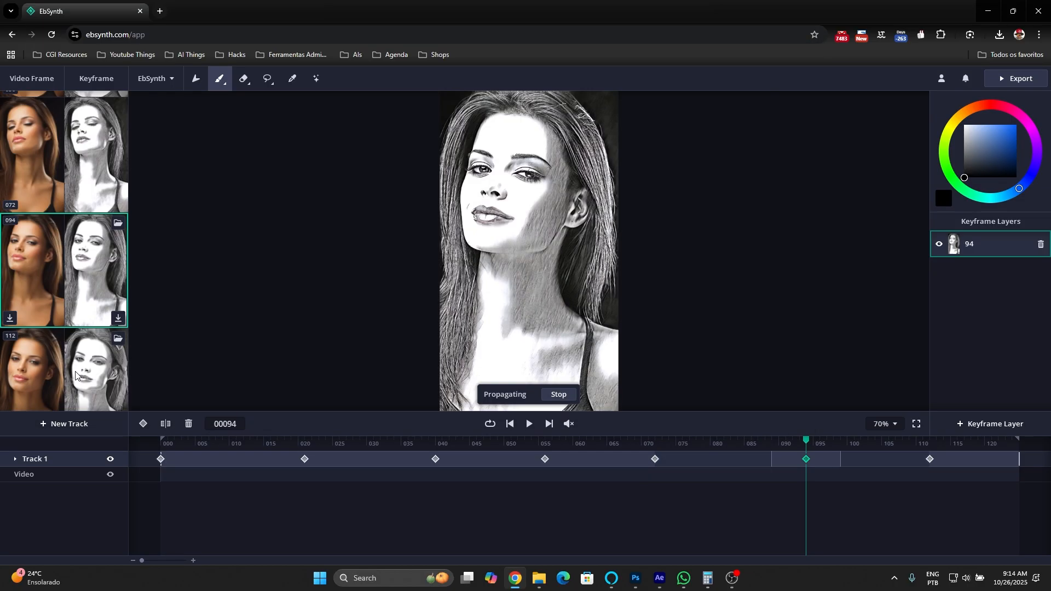
left_click(118, 305)
double_click(463, 165)
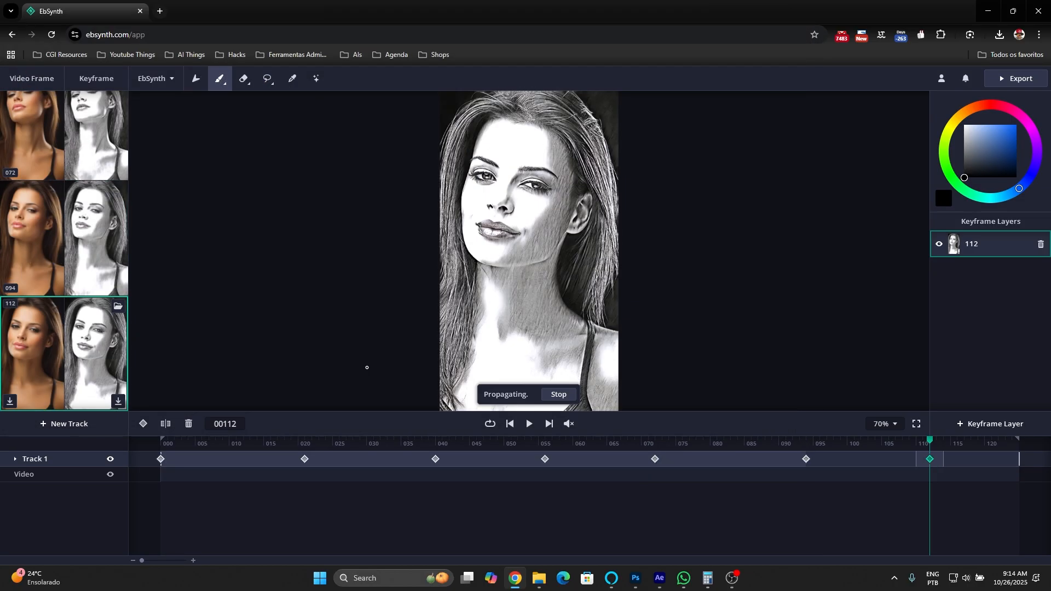
left_click(545, 448)
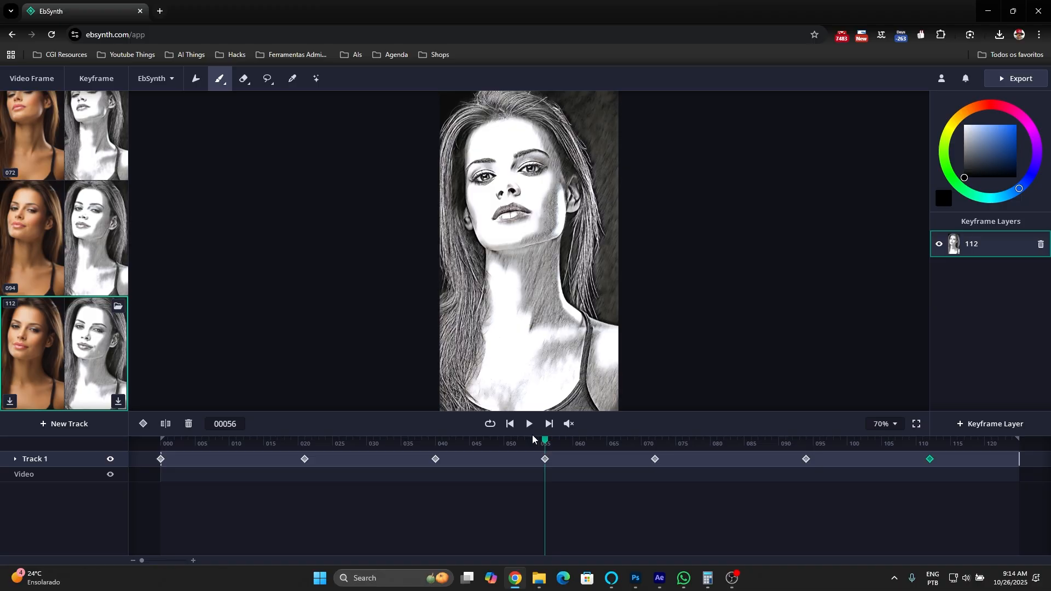
Play back the sketch animation and add a second track above Track 1.
left_click(531, 424)
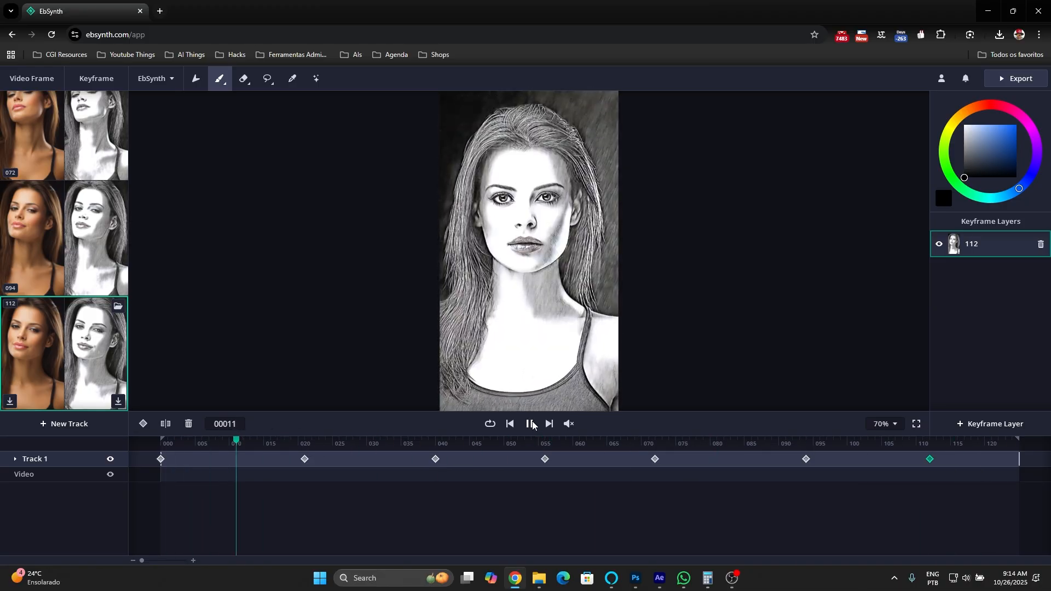
left_click(532, 424)
left_click(160, 459)
left_click(97, 428)
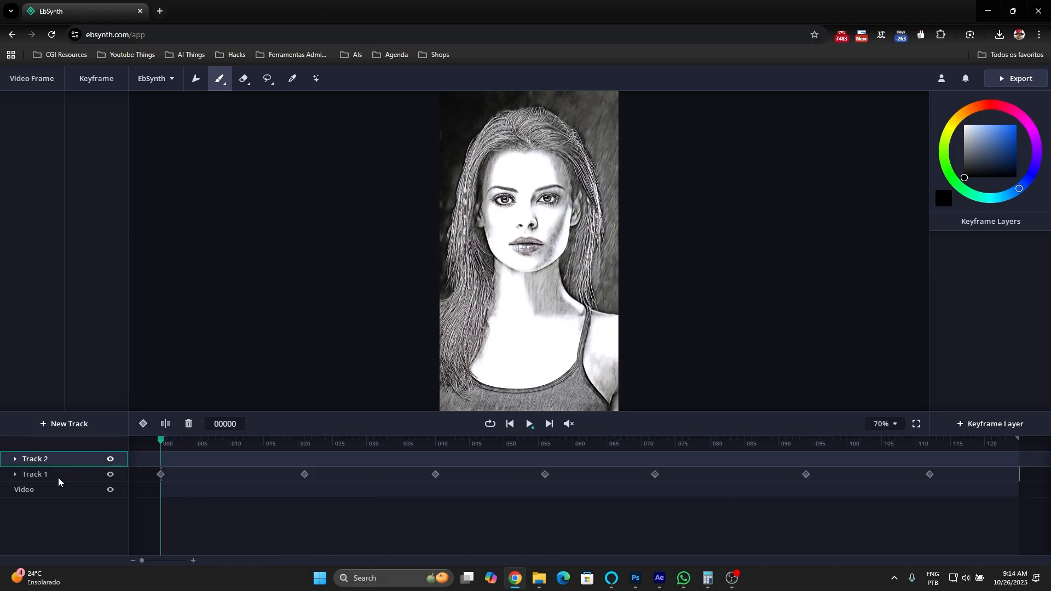
Paint the face, neck, chest and shoulder light orange on Track 2 at frame 56.
left_click(548, 445)
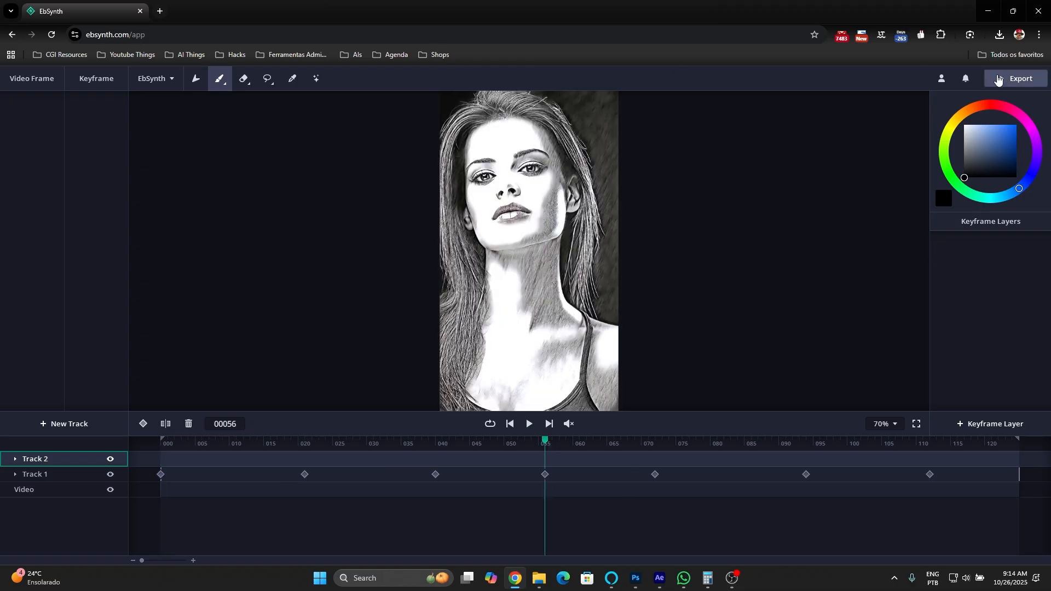
left_click(216, 81)
left_click_drag(987, 112, 962, 113)
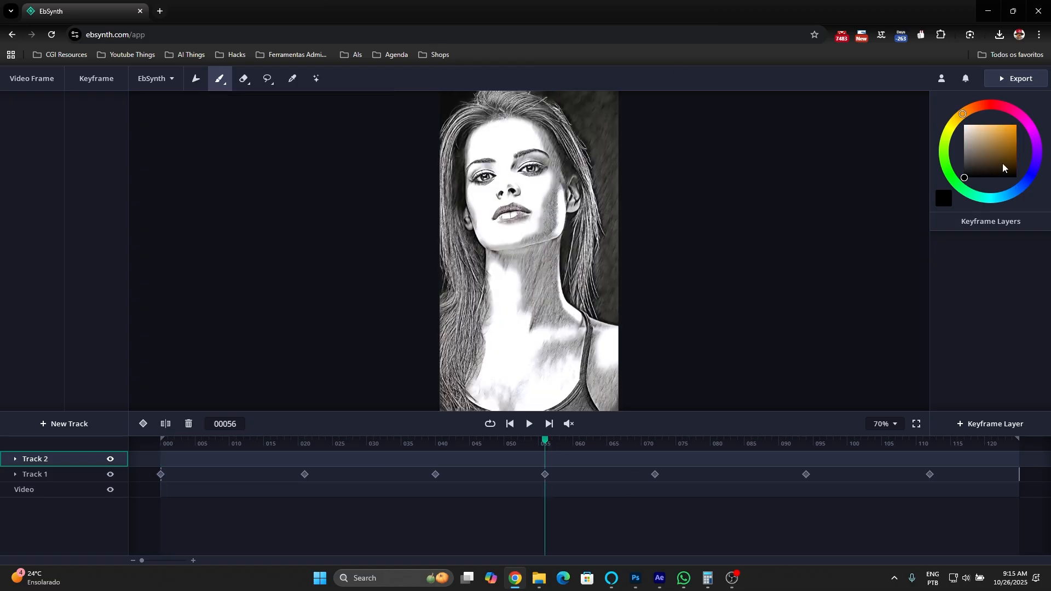
mouse_move(488, 157)
left_mouse_down()
mouse_move(521, 140)
mouse_move(536, 148)
mouse_move(537, 238)
mouse_move(480, 199)
mouse_move(504, 329)
mouse_move(492, 393)
mouse_move(566, 345)
mouse_move(524, 247)
mouse_move(531, 355)
mouse_move(621, 347)
mouse_move(608, 399)
left_mouse_up()
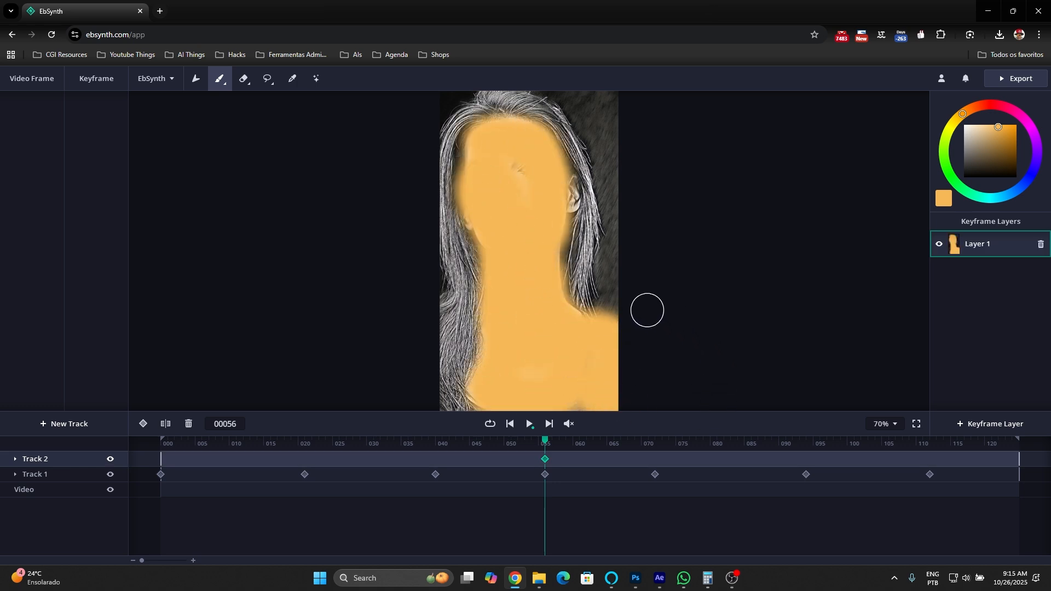
Set Track 2's blend mode to Linear Burn and play back the orange skin across the clip.
left_click(75, 459)
left_click(103, 477)
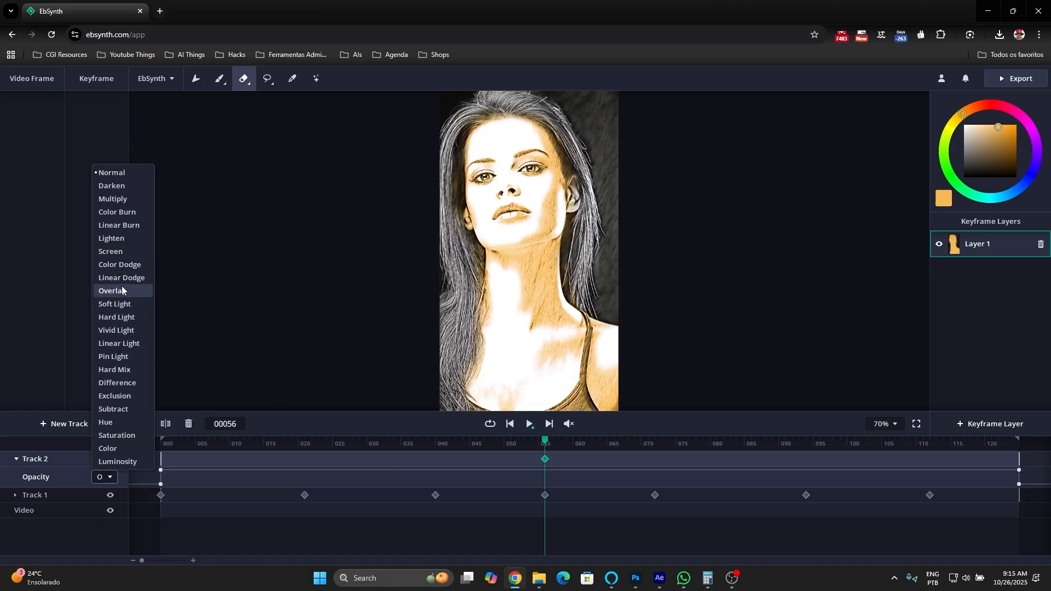
left_click(117, 225)
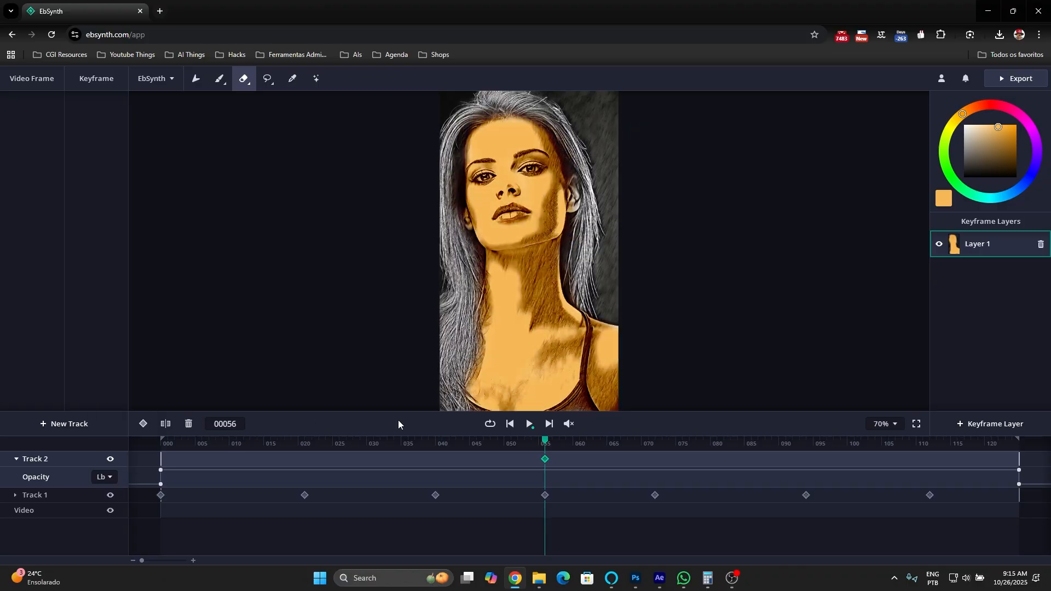
left_click(529, 424)
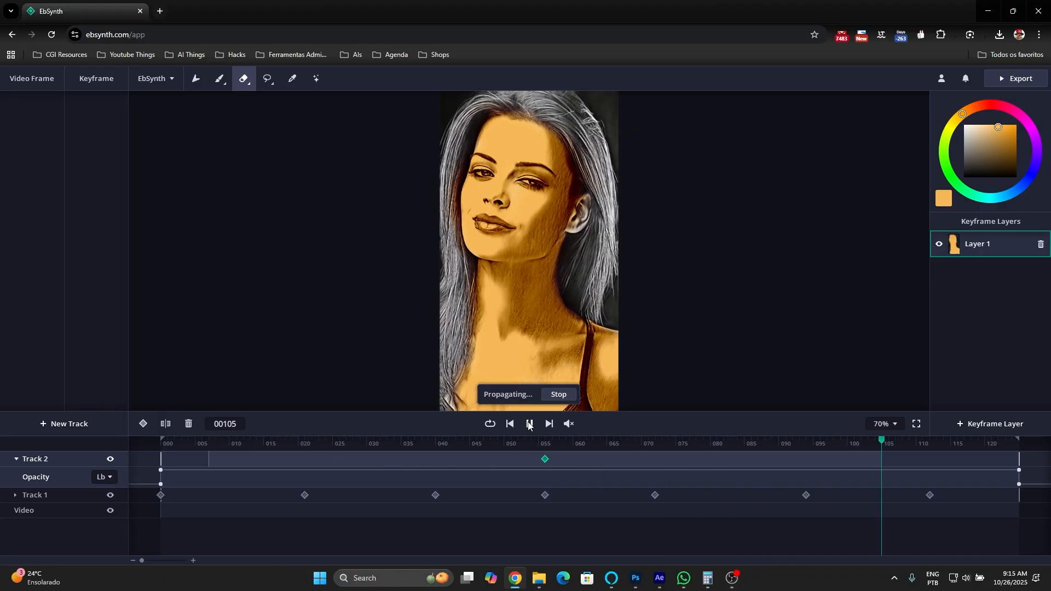
left_click(529, 426)
left_click_drag(338, 441, 106, 465)
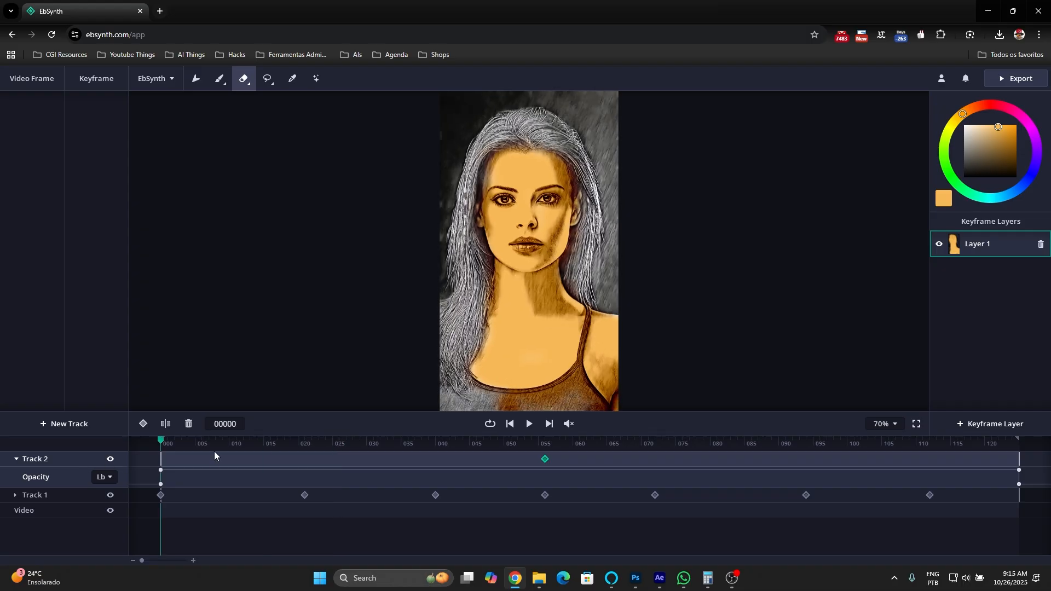
Return to frame 56, choose a light blue brush colour and add a third track for the eyes.
left_click(545, 444)
scroll(506, 194, "up", 6)
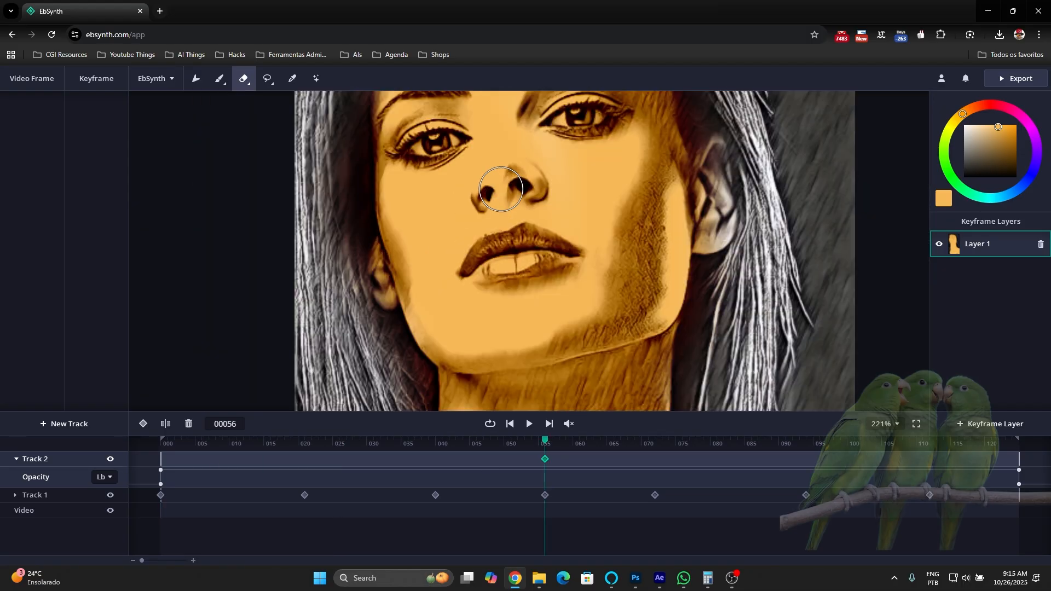
left_click_drag(506, 194, 514, 291)
left_click(1027, 179)
left_click(988, 124)
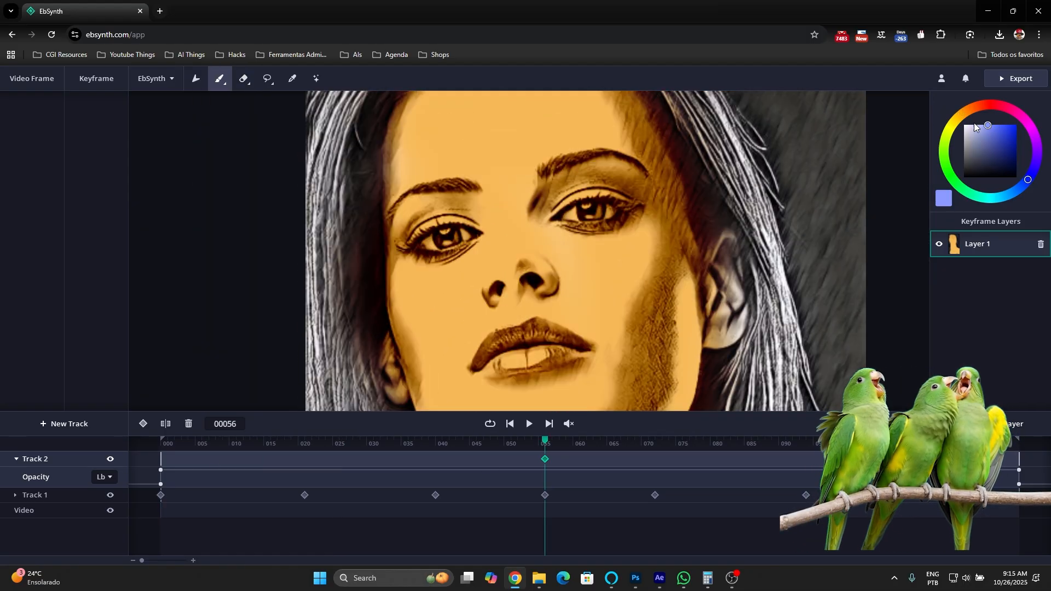
left_click(64, 424)
Paint both irises saturated blue on Track 3 at frame 56 using a smaller brush.
key("bracketright")
key("bracketright")
key("bracketleft")
key("bracketleft")
key("bracketleft")
key("bracketleft")
key("bracketleft")
key("bracketleft")
left_click(591, 211)
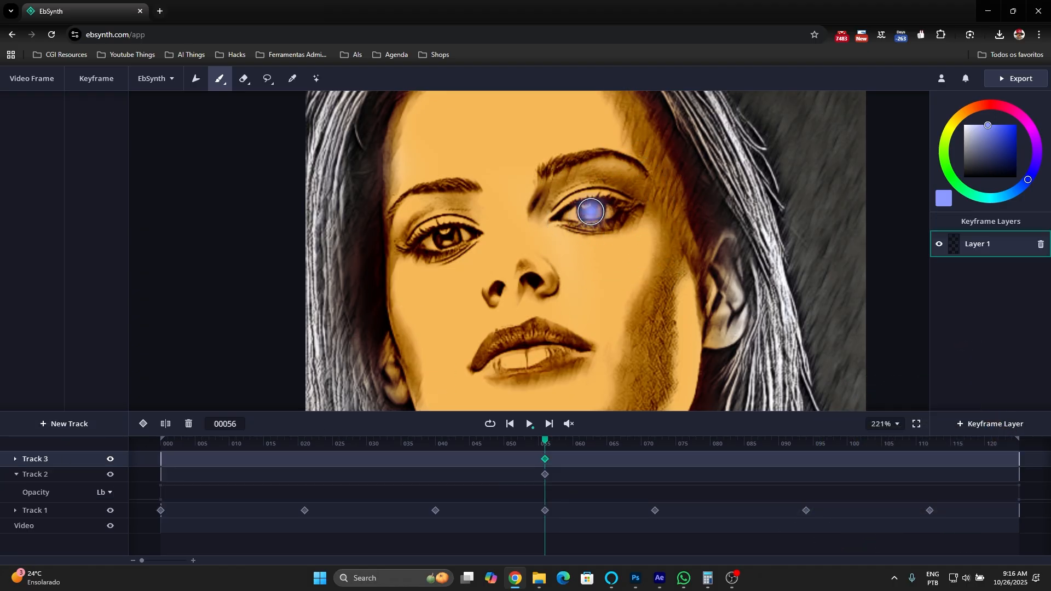
key("ctrl+z")
left_click_drag(989, 125, 1013, 125)
left_click(596, 212)
left_click(446, 235)
Set Track 3's blend mode to Hue and play back the blue eyes across the clip.
left_click(15, 459)
left_click(98, 477)
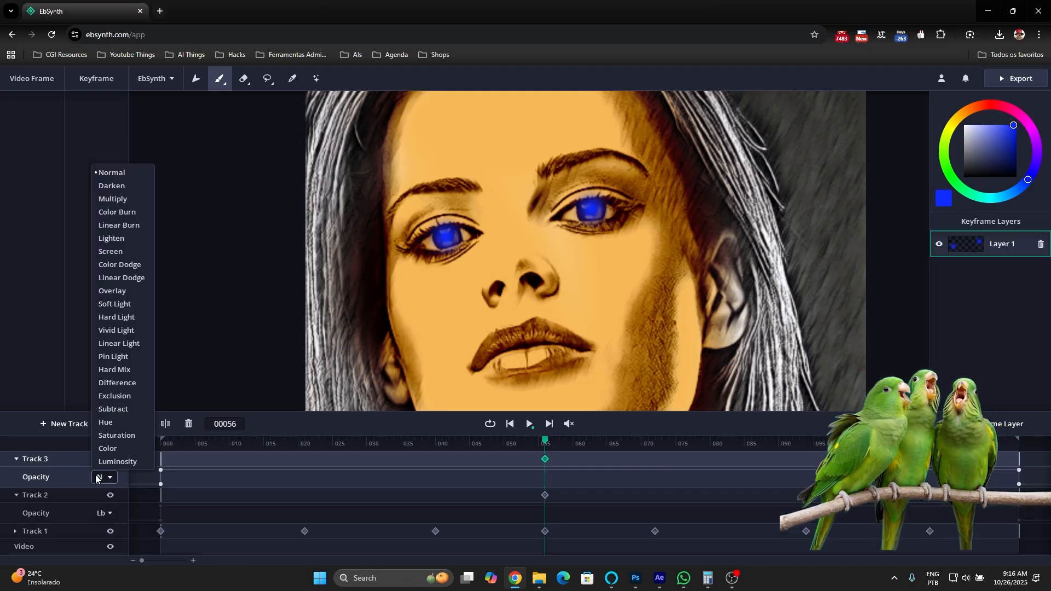
left_click(105, 422)
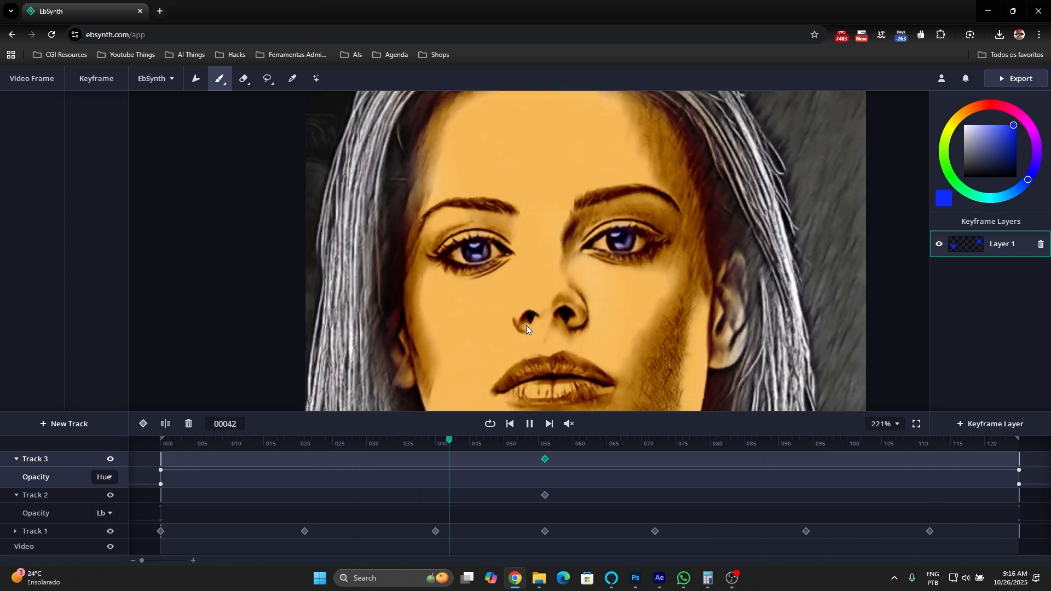
left_click(529, 424)
Add a fourth track and paint a first cyan stroke over the hair beside the forehead at frame 56.
scroll(474, 293, "down", 2)
scroll(474, 290, "down", 4)
left_click_drag(605, 438, 538, 468)
left_click(64, 423)
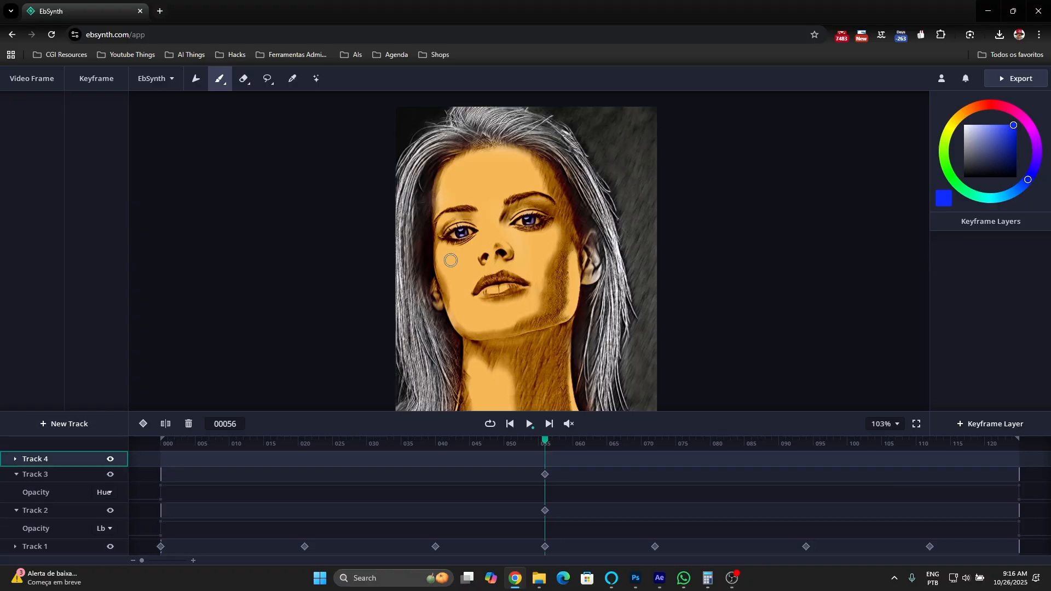
left_click_drag(1029, 134, 1002, 196)
left_click_drag(556, 145, 604, 210)
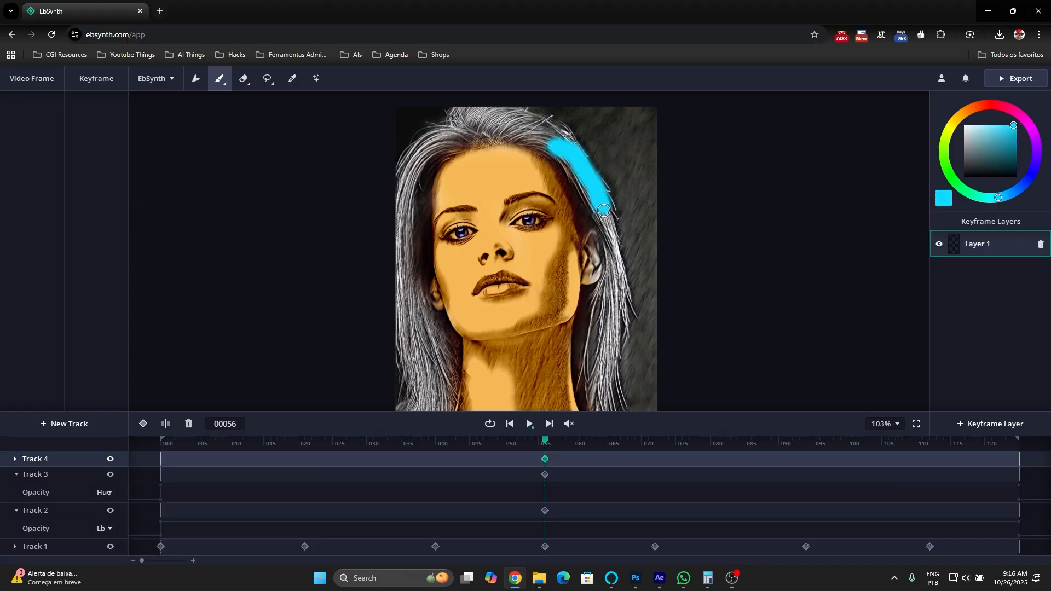
Set Track 4's blend mode to Subtract.
left_click(35, 462)
left_click(110, 477)
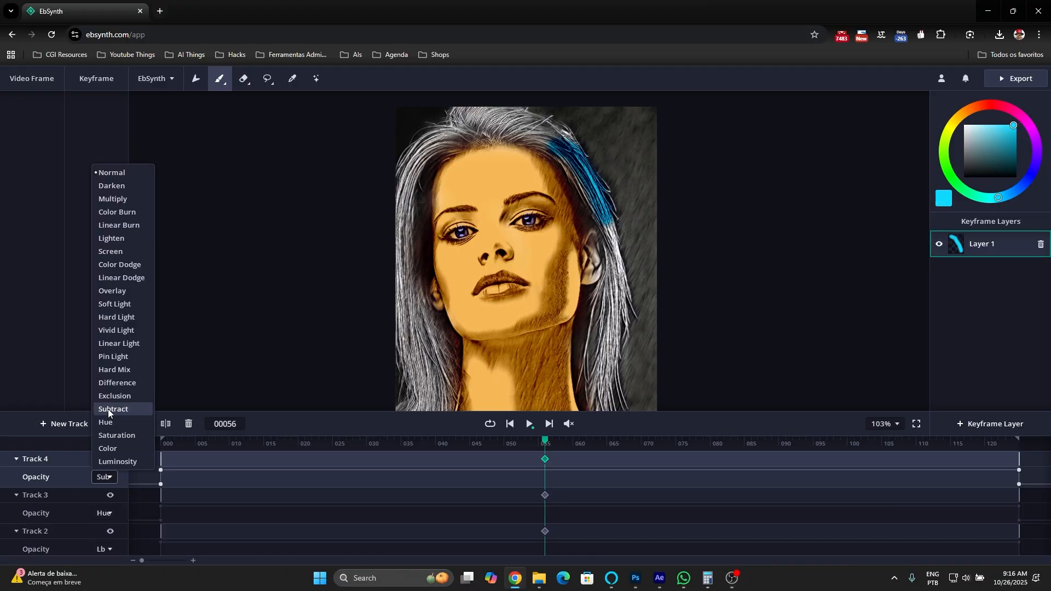
left_click(107, 409)
Paint the rest of the hair cyan on Track 4, enlarging the brush for the remaining side.
left_click_drag(555, 136, 488, 120)
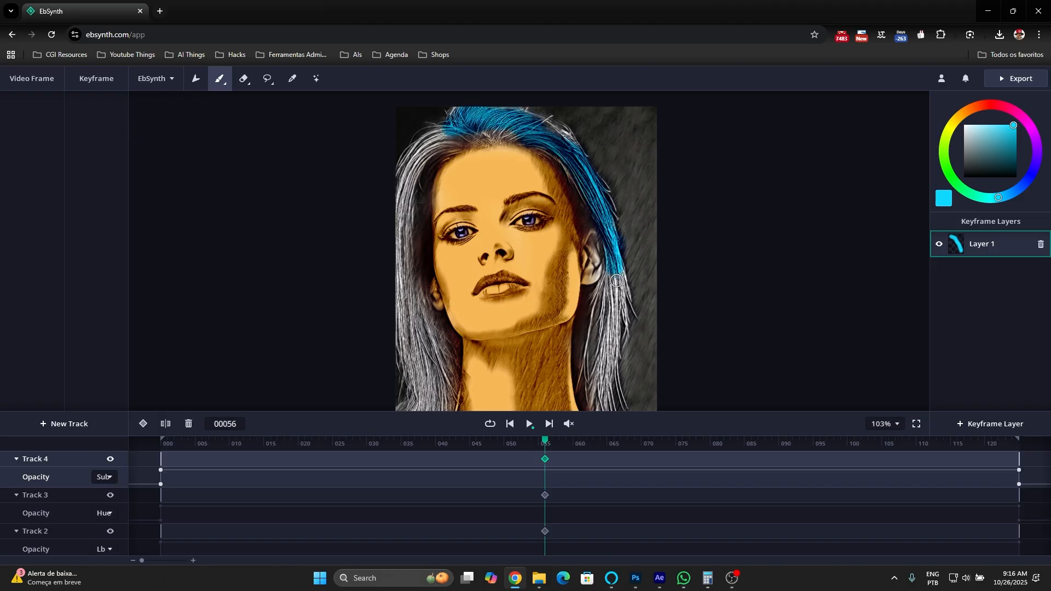
left_click_drag(616, 281, 620, 291)
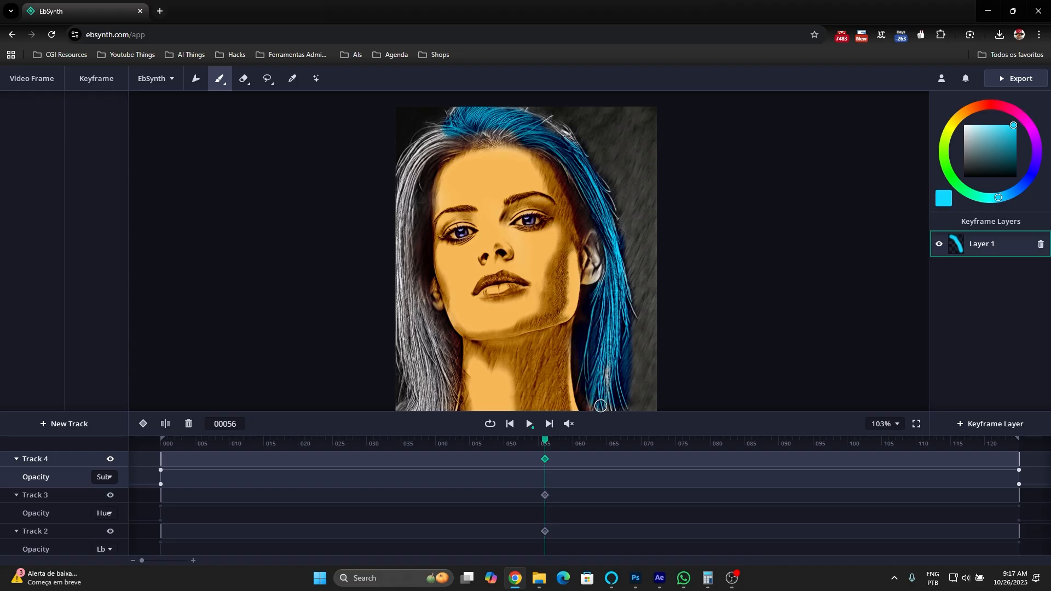
left_click(220, 80)
left_click_drag(295, 118, 316, 118)
mouse_move(453, 136)
left_mouse_down()
mouse_move(417, 165)
mouse_move(405, 228)
mouse_move(412, 318)
mouse_move(436, 317)
left_mouse_up()
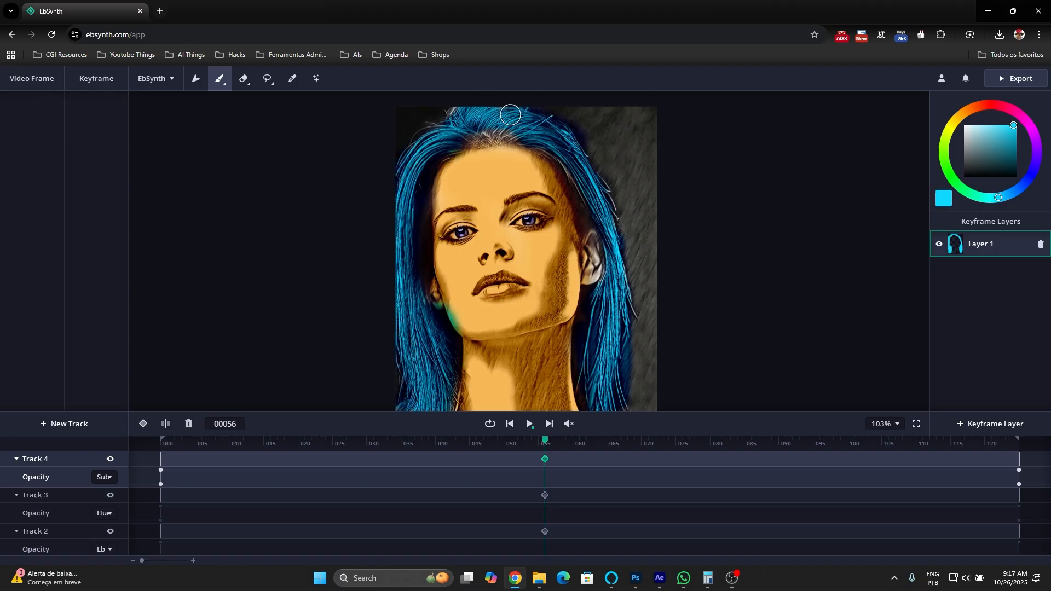
Erase the cyan spill beside the jaw and play back the coloured hair across the clip.
left_click(533, 428)
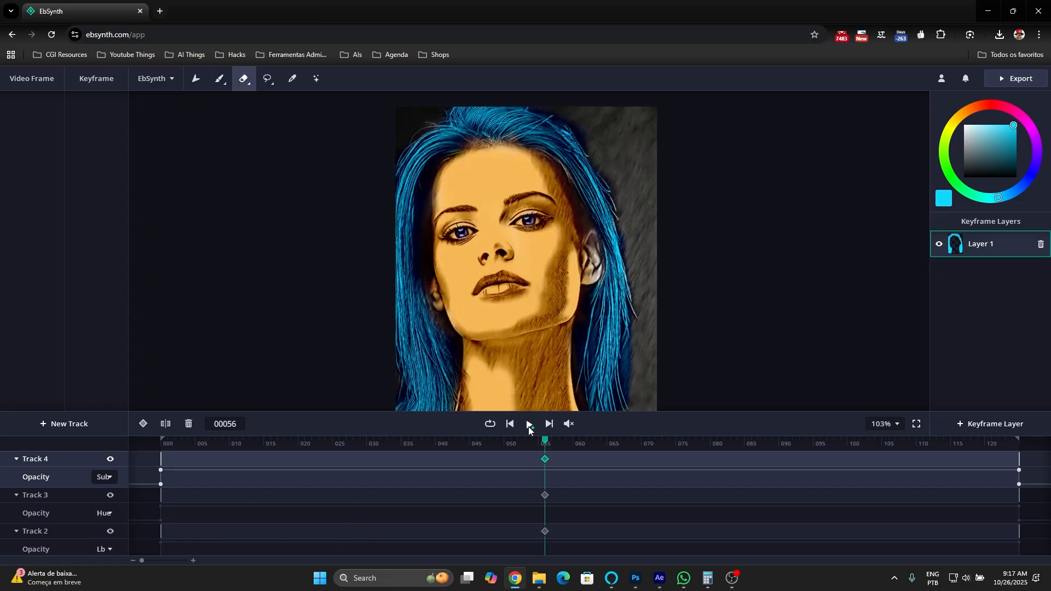
left_click(529, 428)
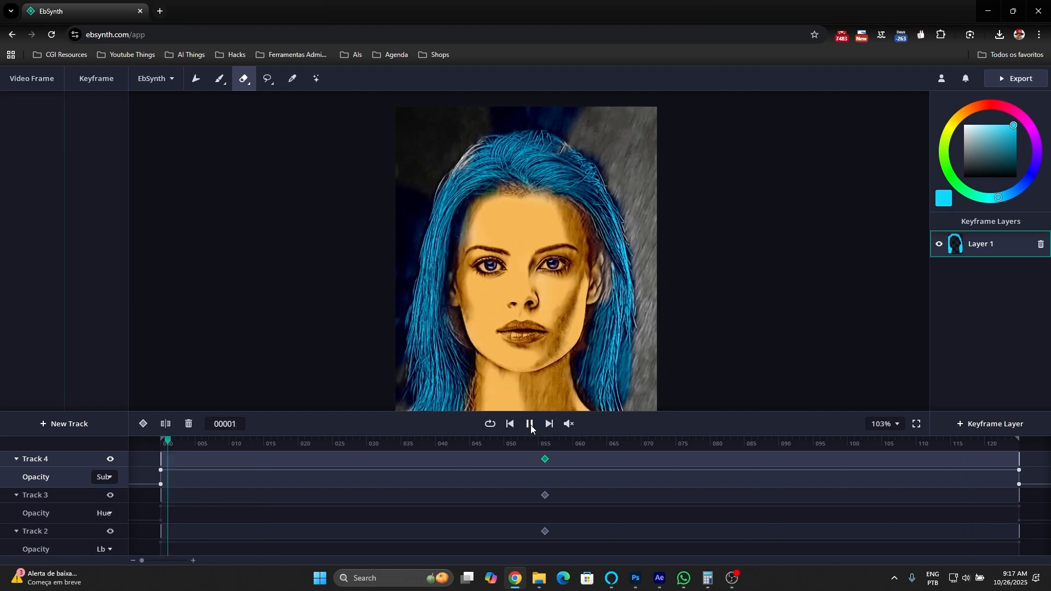
left_click(530, 425)
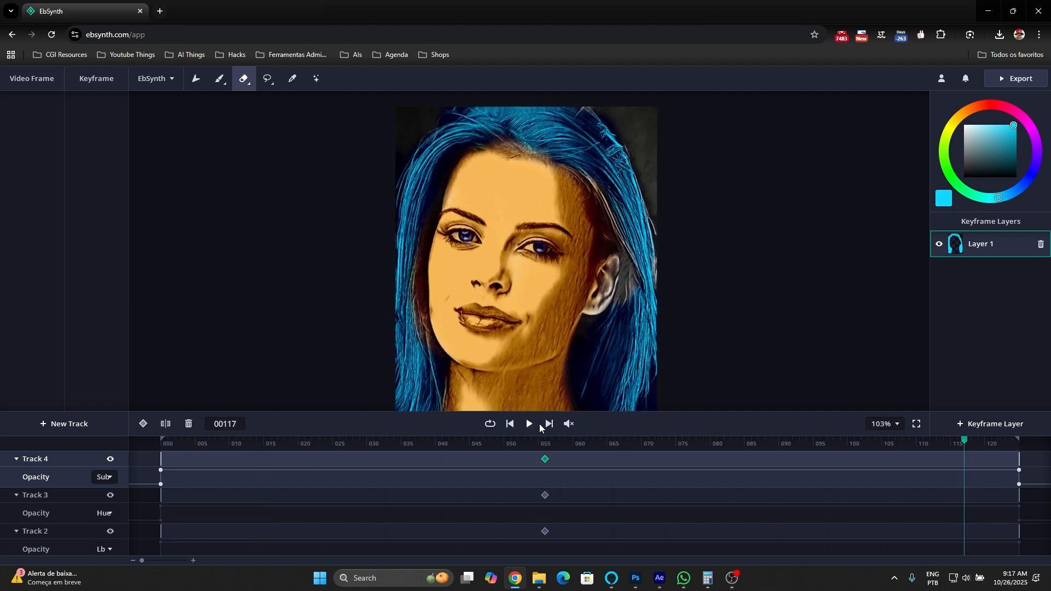
left_click(545, 442)
left_click(66, 424)
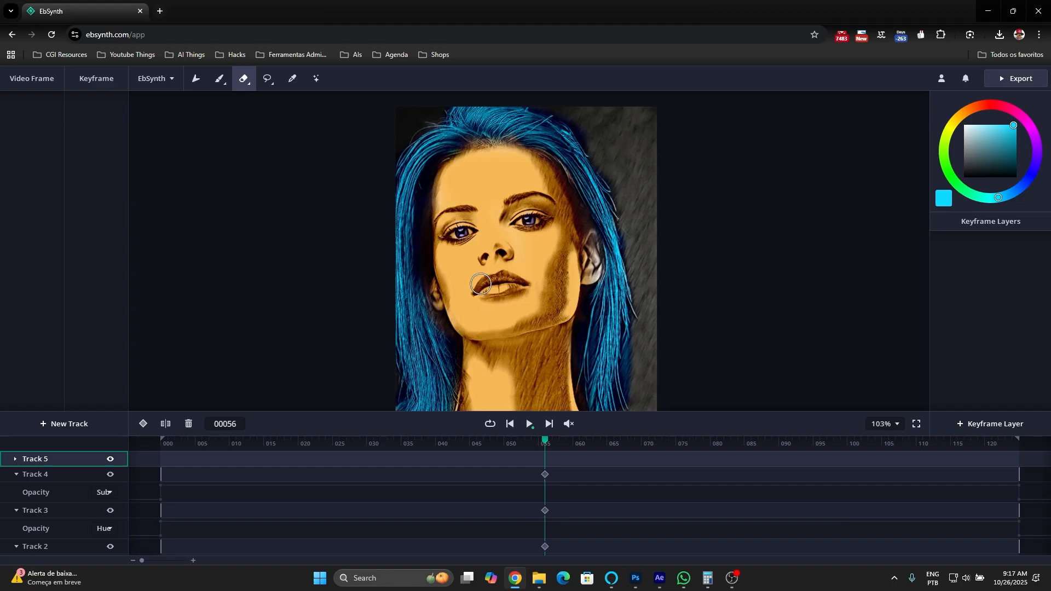
left_click_drag(484, 289, 482, 295)
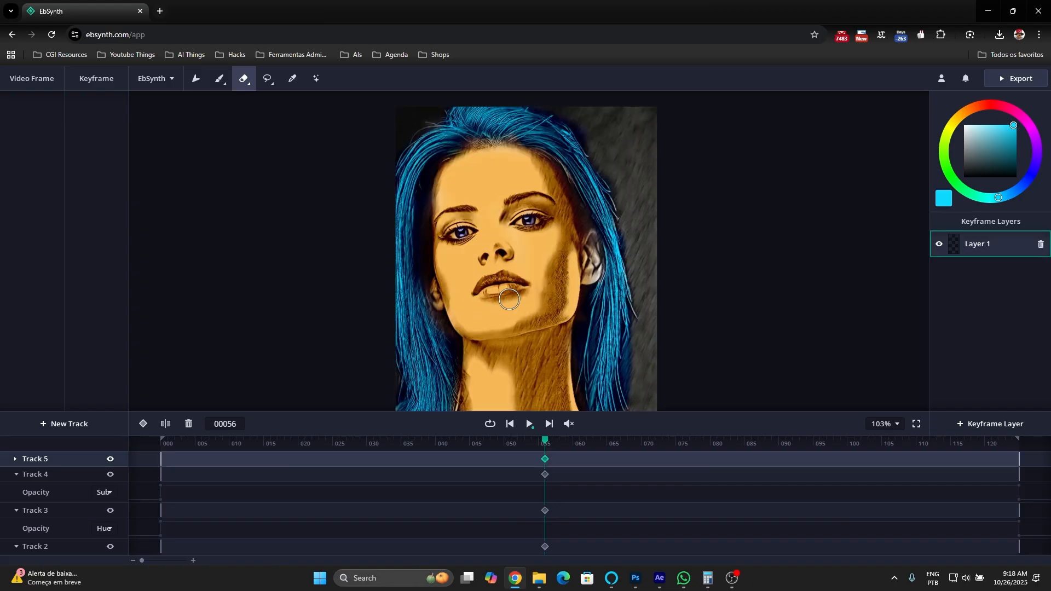
scroll(507, 295, "up", 2)
scroll(505, 295, "down", 1)
key("ctrl+z")
key("ctrl+z")
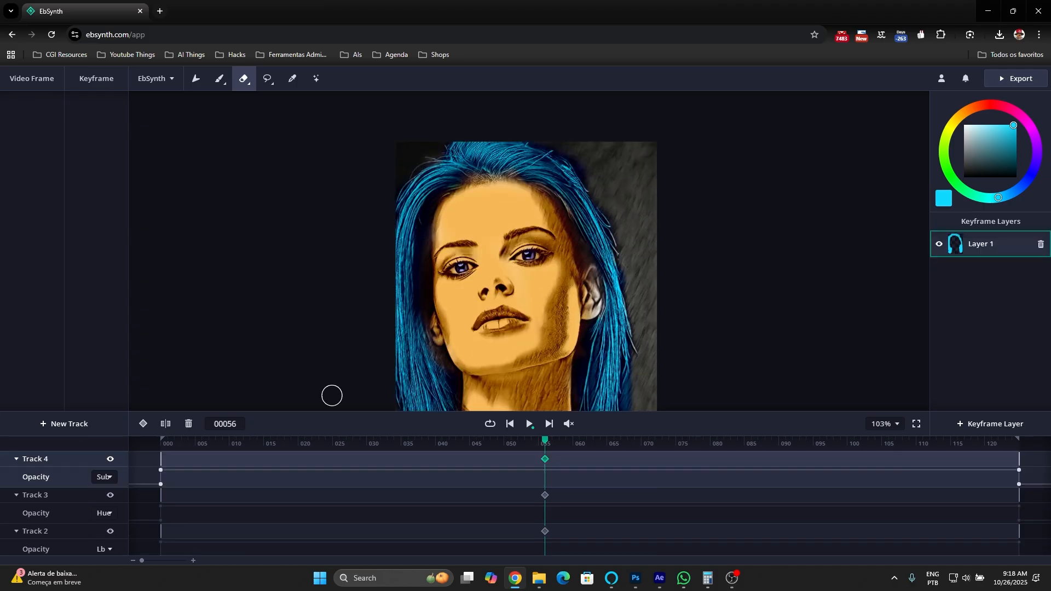
Paint the lips cyan on a new fifth track at frame 56 and set its blend mode to Hue.
left_click(70, 424)
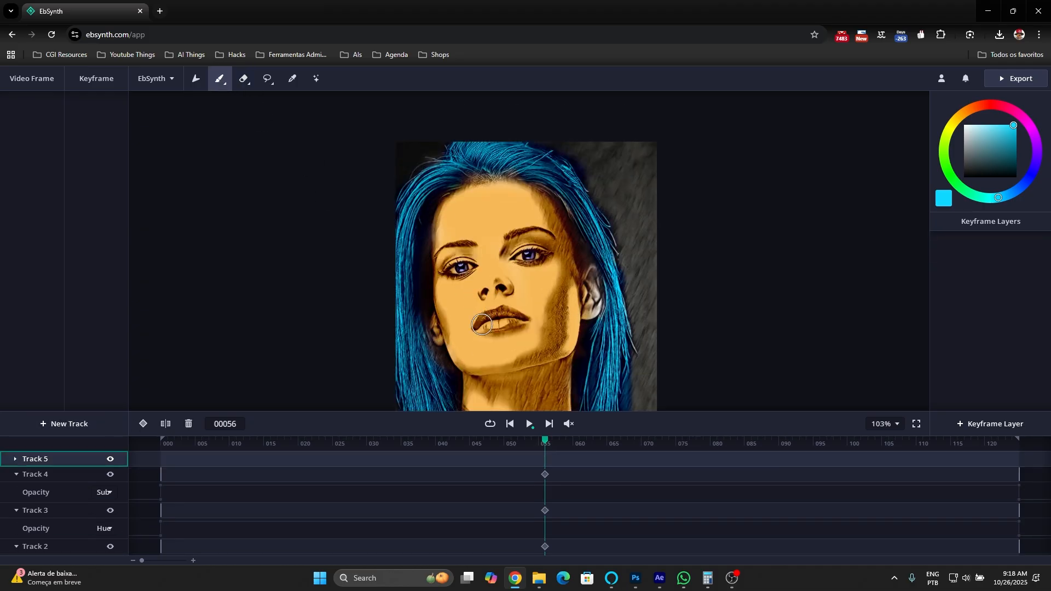
left_click_drag(482, 324, 508, 319)
left_click(135, 465)
left_click(104, 477)
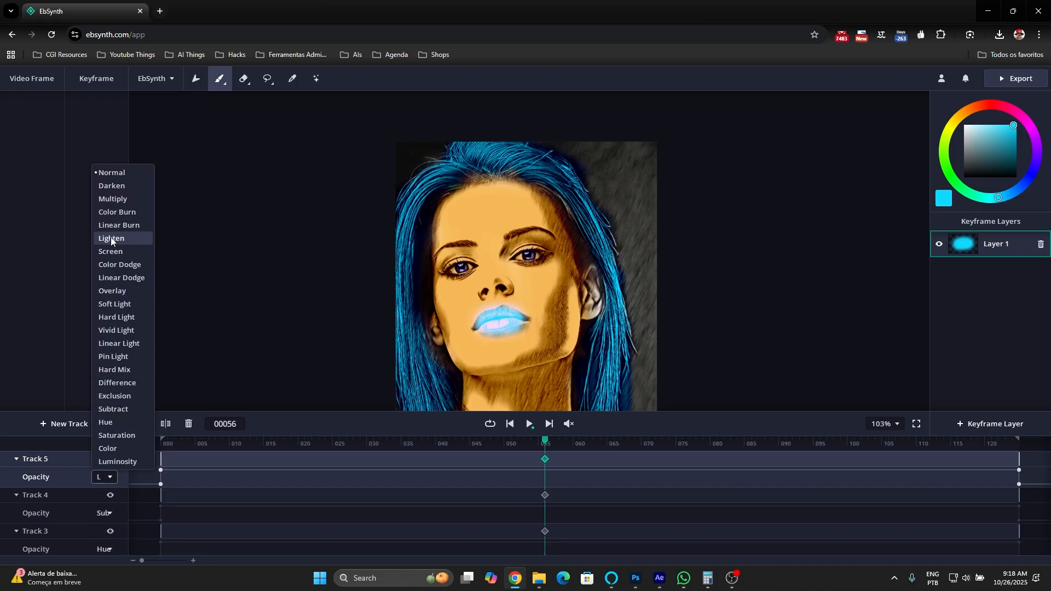
left_click(107, 424)
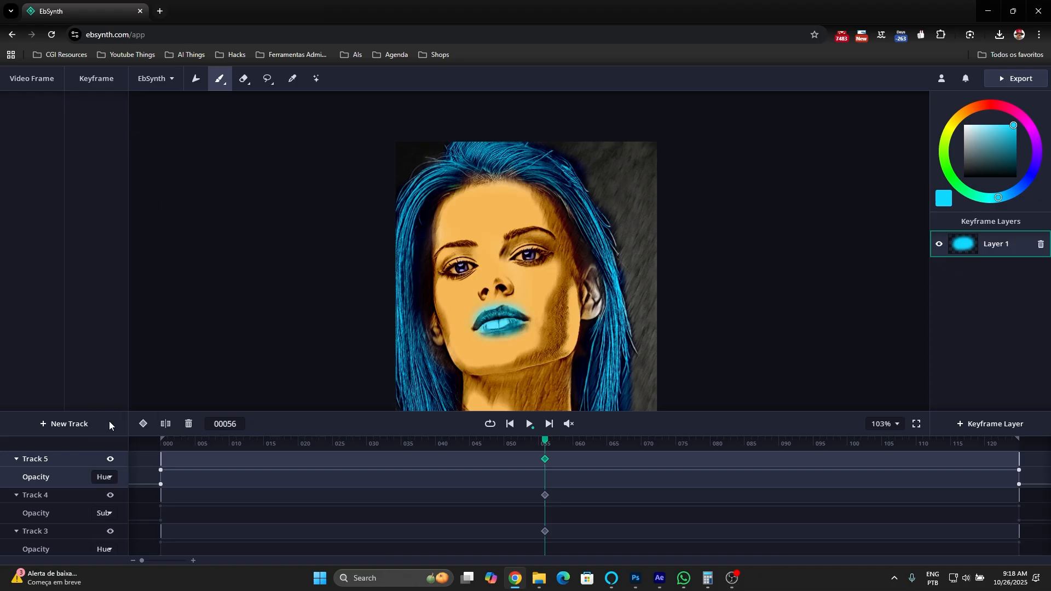
Play back the propagated lip colour and erase the cyan overspill around the lips at frames 56 and 78.
left_click(529, 425)
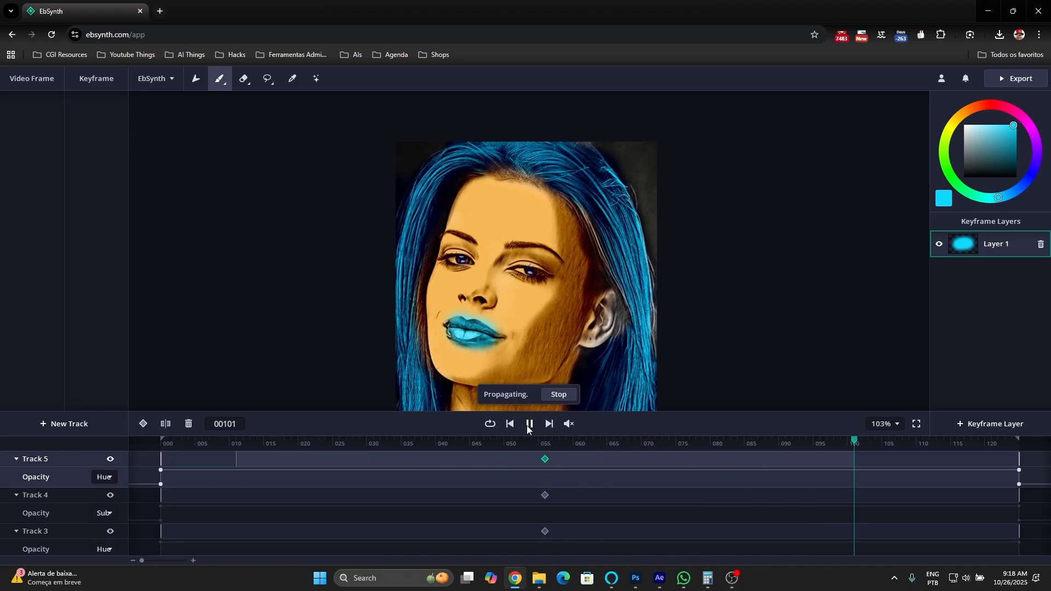
left_click(525, 441)
left_click_drag(528, 441, 545, 448)
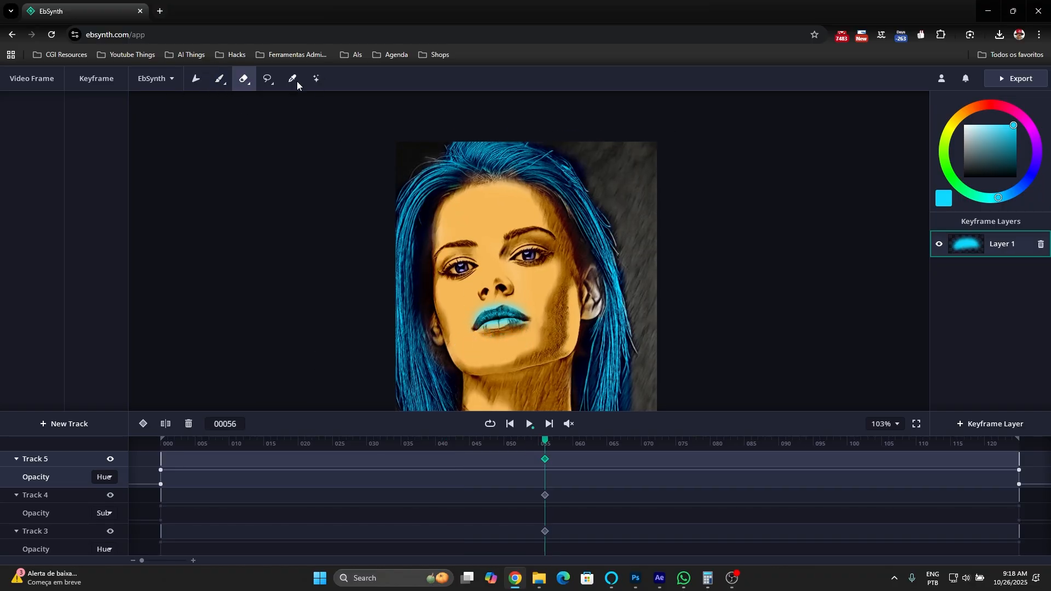
key("space")
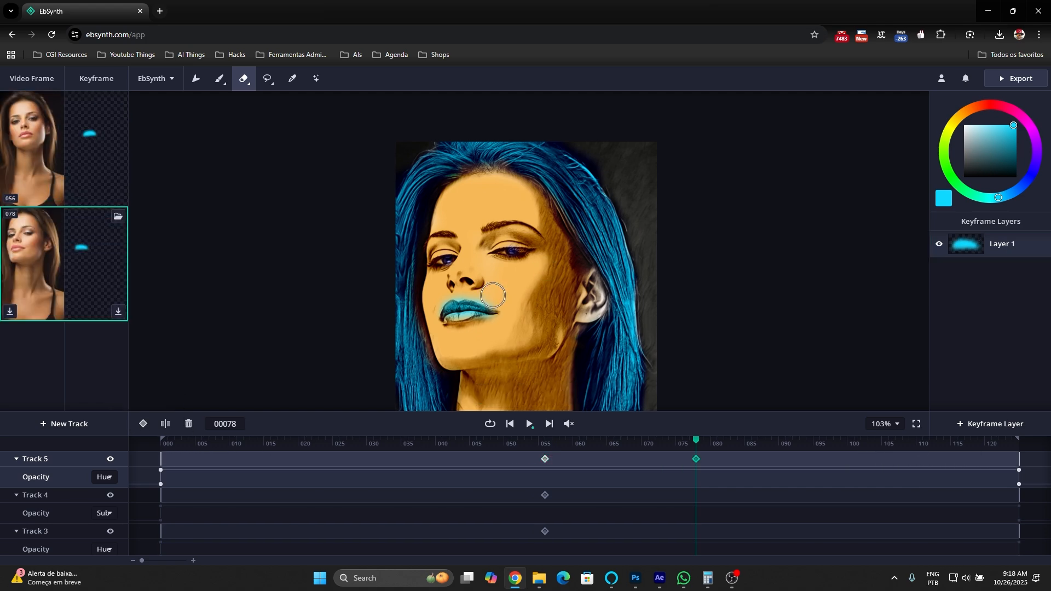
Add a Track 5 keyframe at frame 100 with the lips repainted cyan, and play back the clip.
left_click(529, 424)
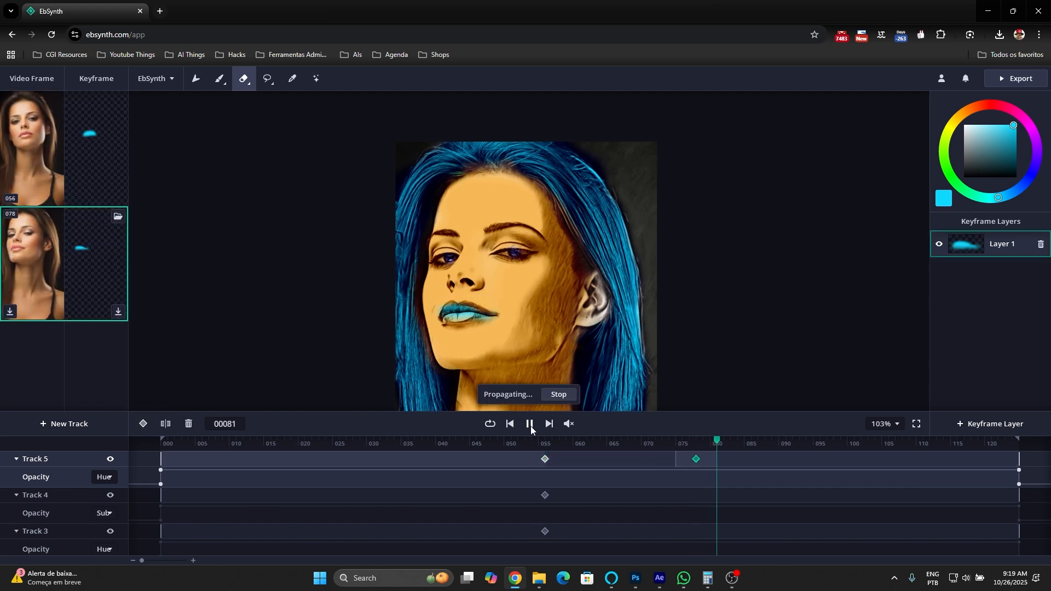
left_click_drag(737, 445, 799, 464)
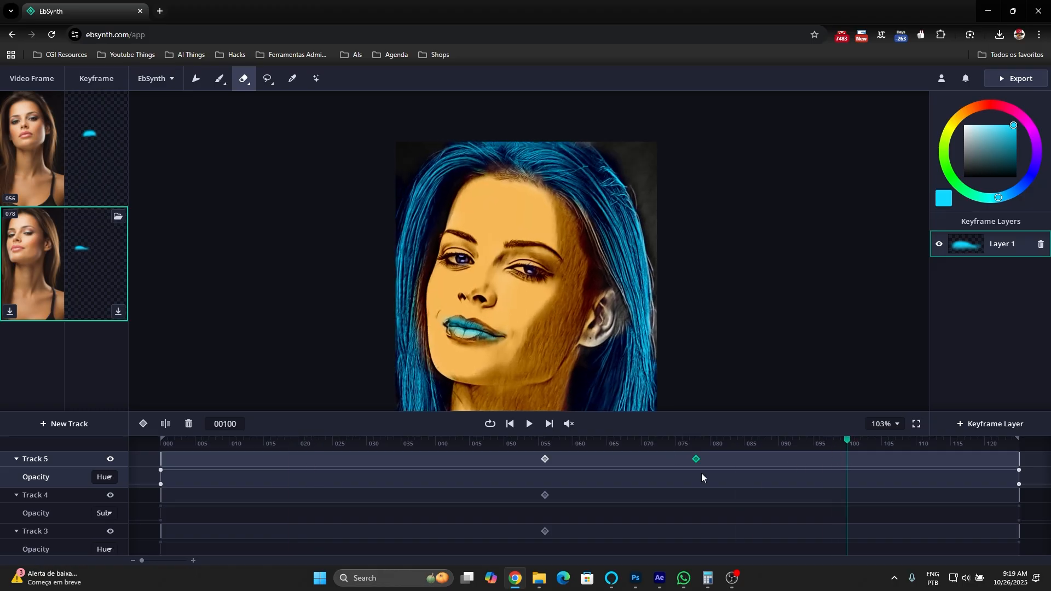
left_click(469, 336)
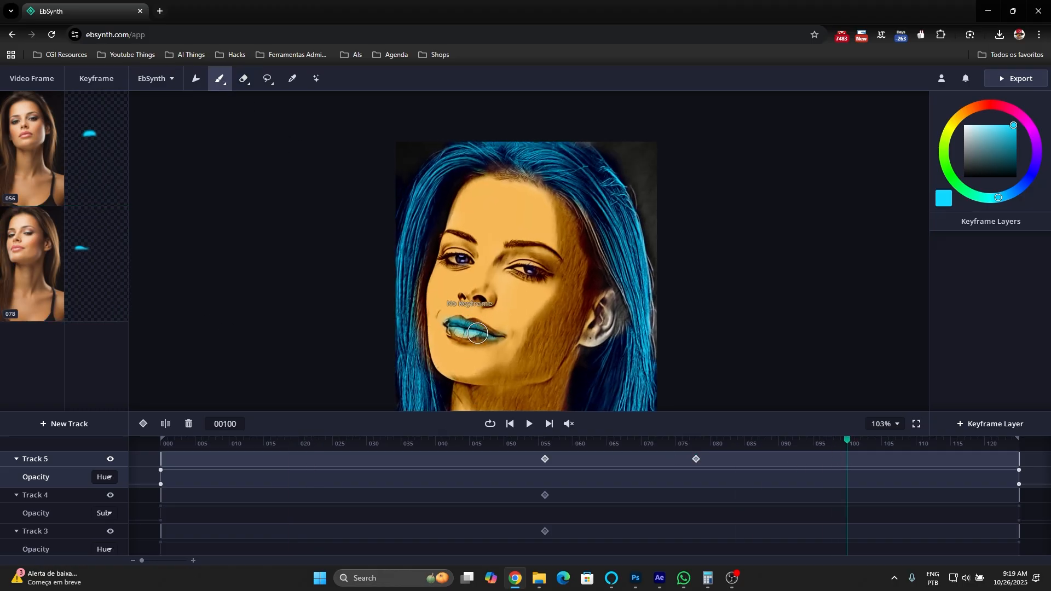
left_click(144, 423)
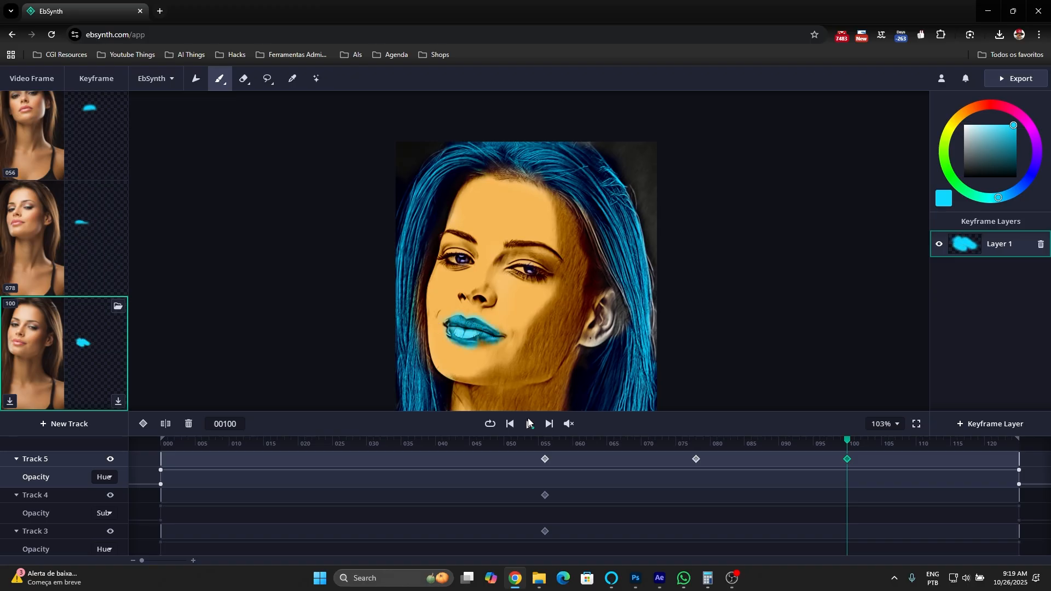
left_click(529, 423)
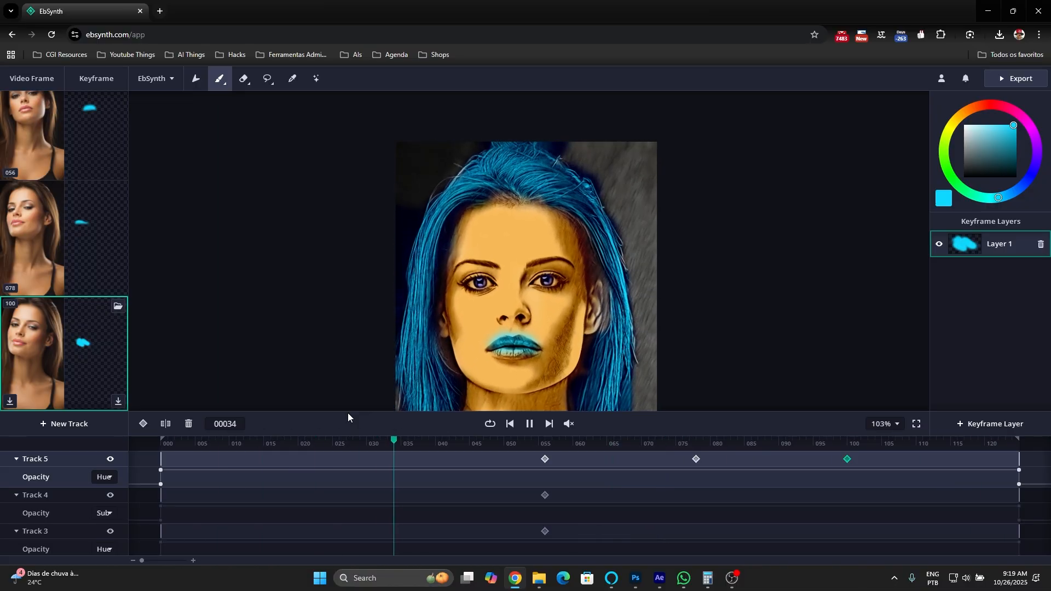
left_click(531, 426)
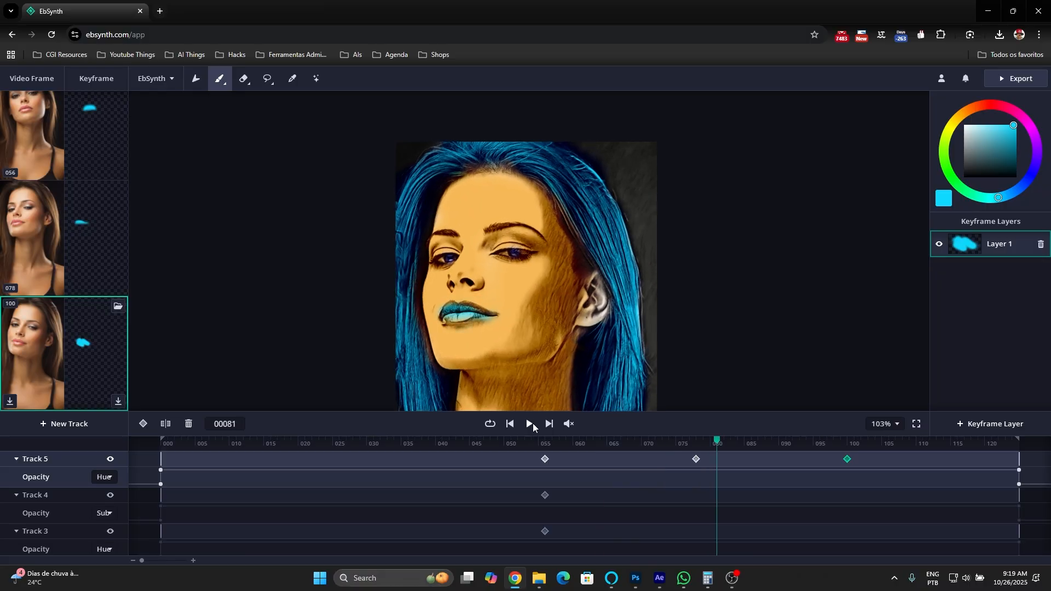